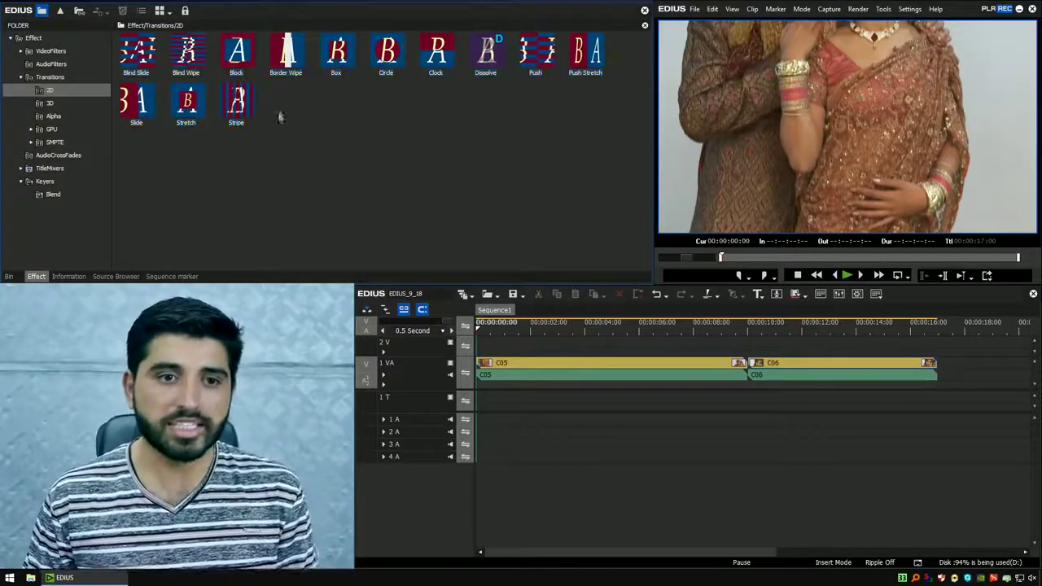
Apply the 2D Border Wipe transition between clips C05 and C06 and play it back
left_click_drag(288, 51, 736, 372)
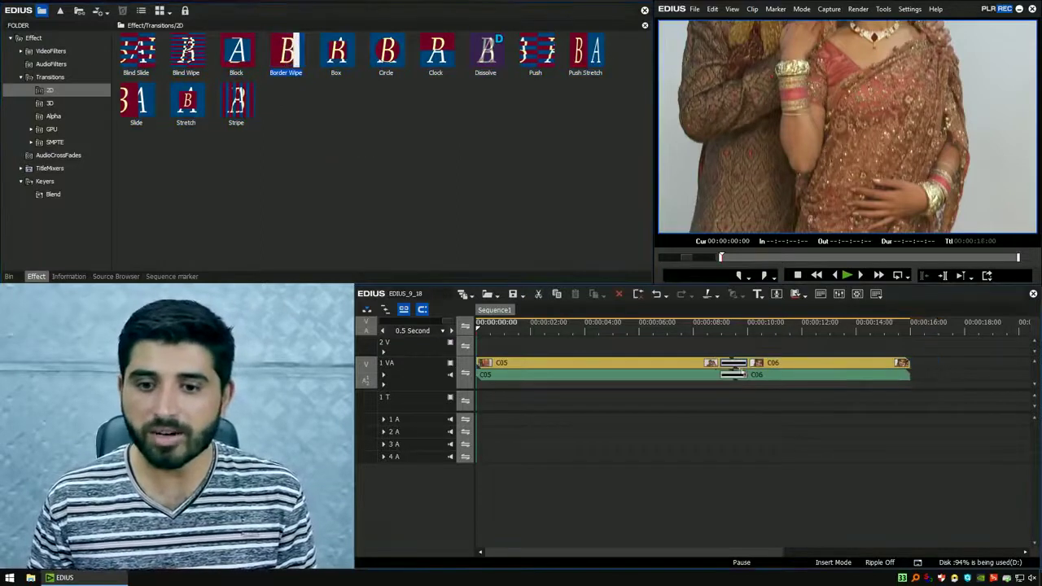
left_click(714, 331)
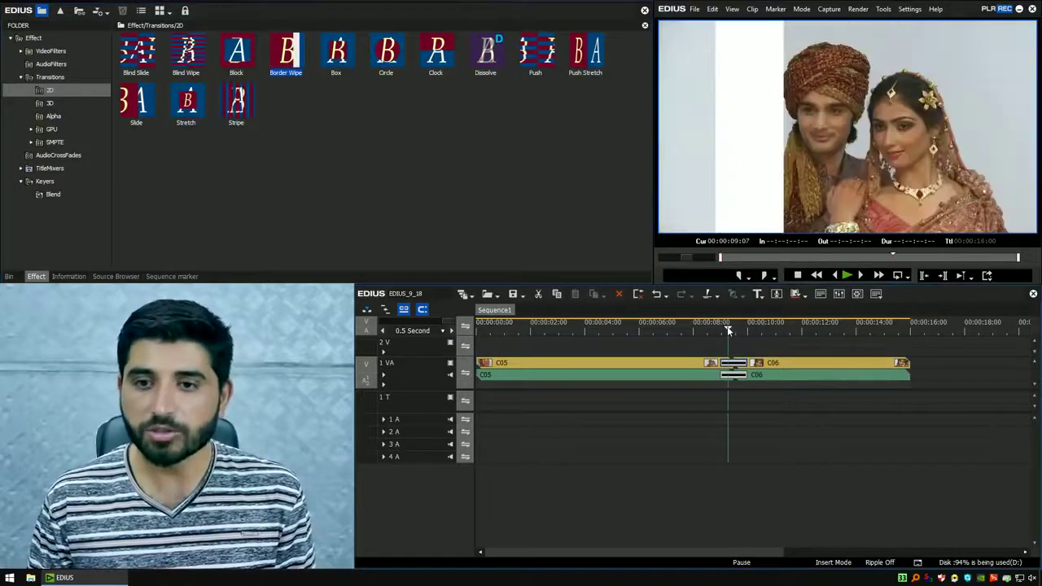
key("space")
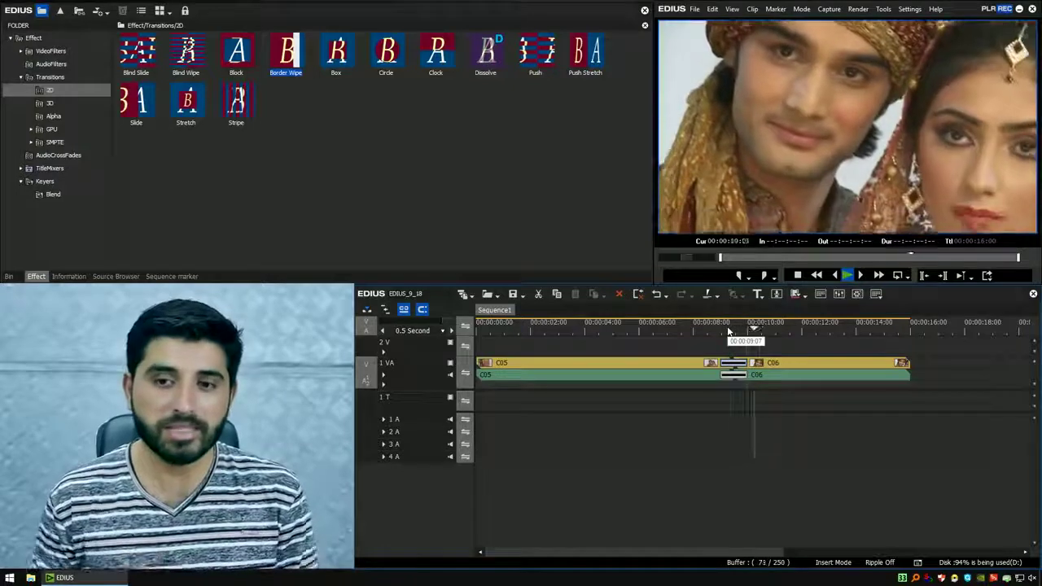
key("space")
key("space")
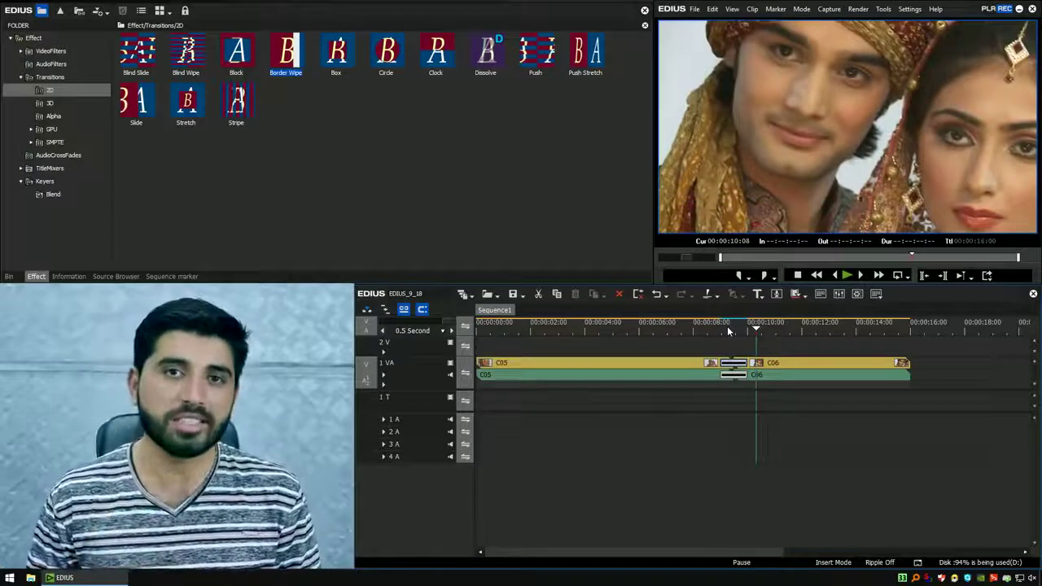
Lengthen the Border Wipe transition to about 1 second 22 frames and play it from its start
left_click_drag(746, 363, 767, 365)
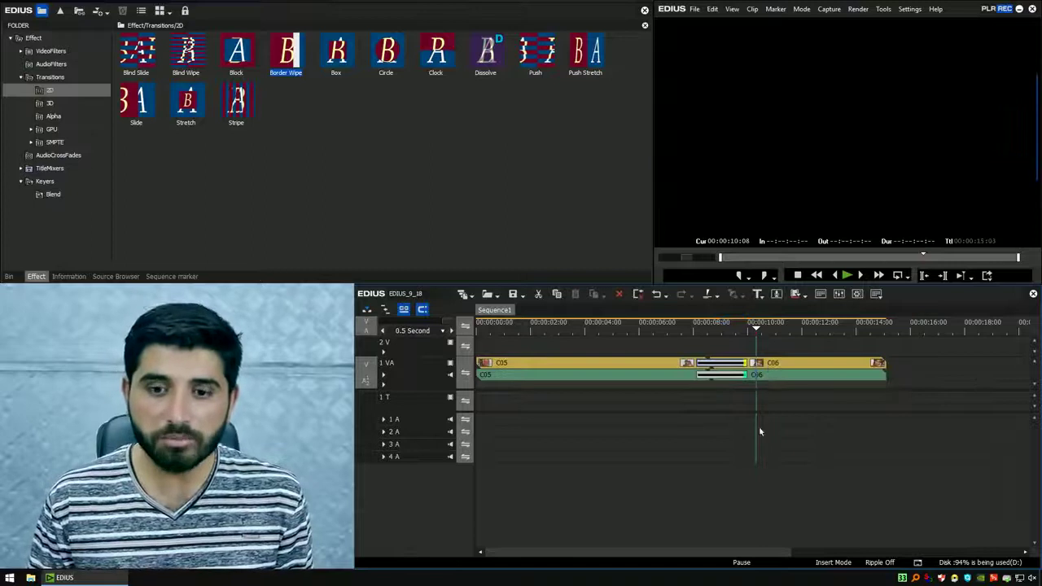
key("Page_Up")
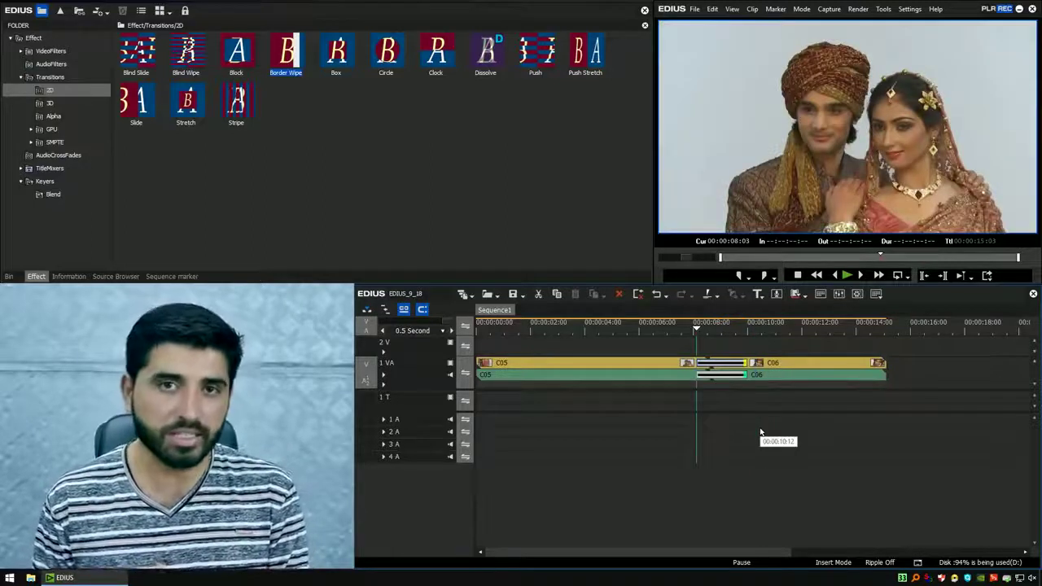
key("space")
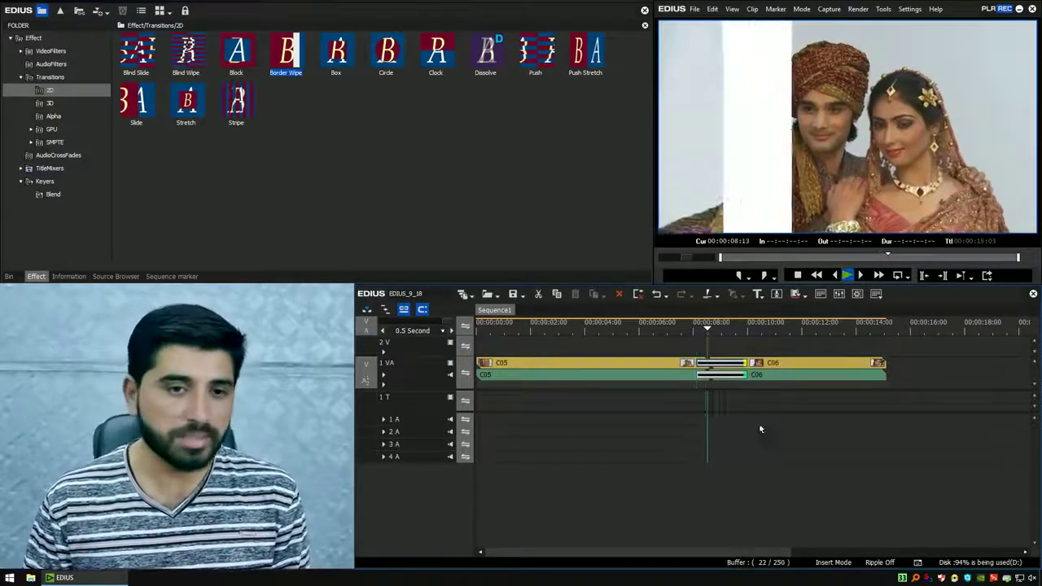
Open the Border Wipe settings and enable Parameter keyframing with keyframes at the transition's start and end
left_click(82, 277)
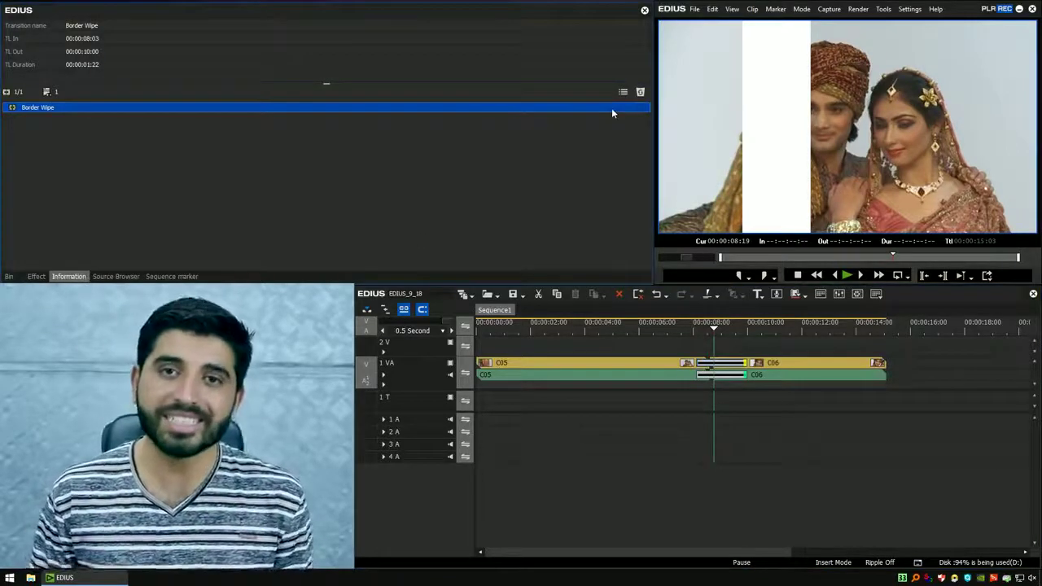
mouse_move(611, 109)
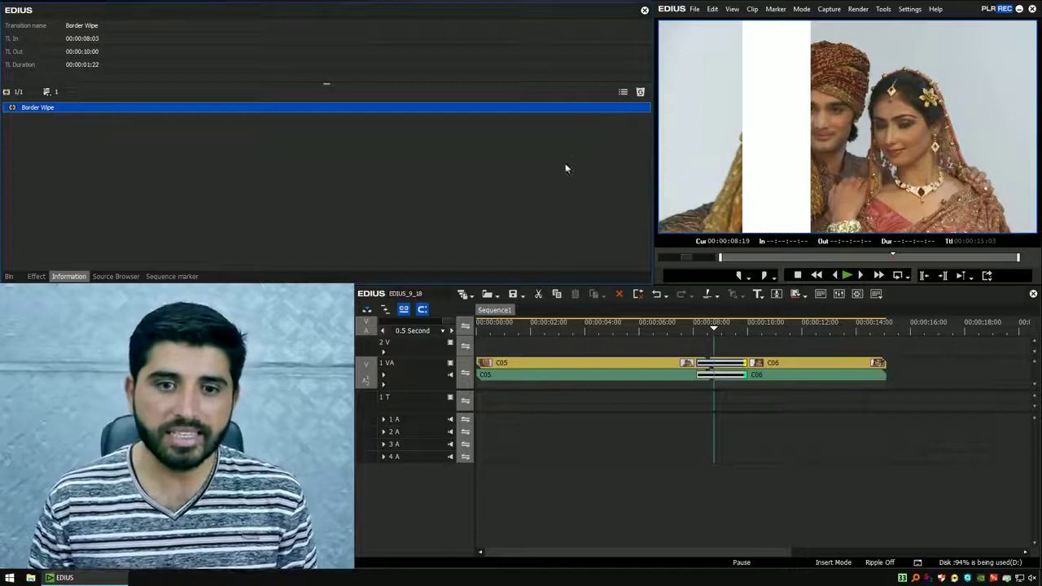
left_click(623, 92)
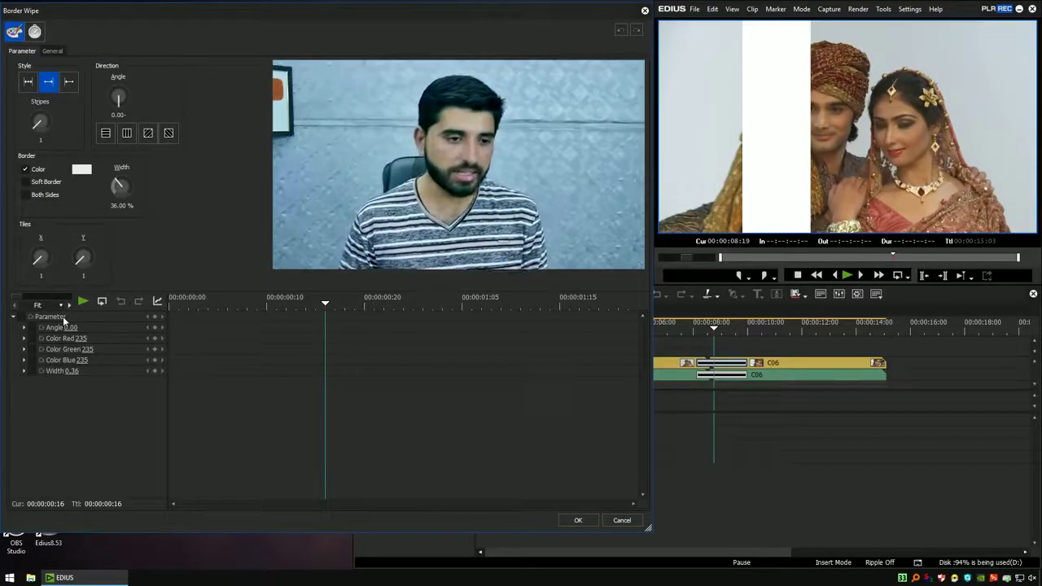
left_click(13, 316)
key("Home")
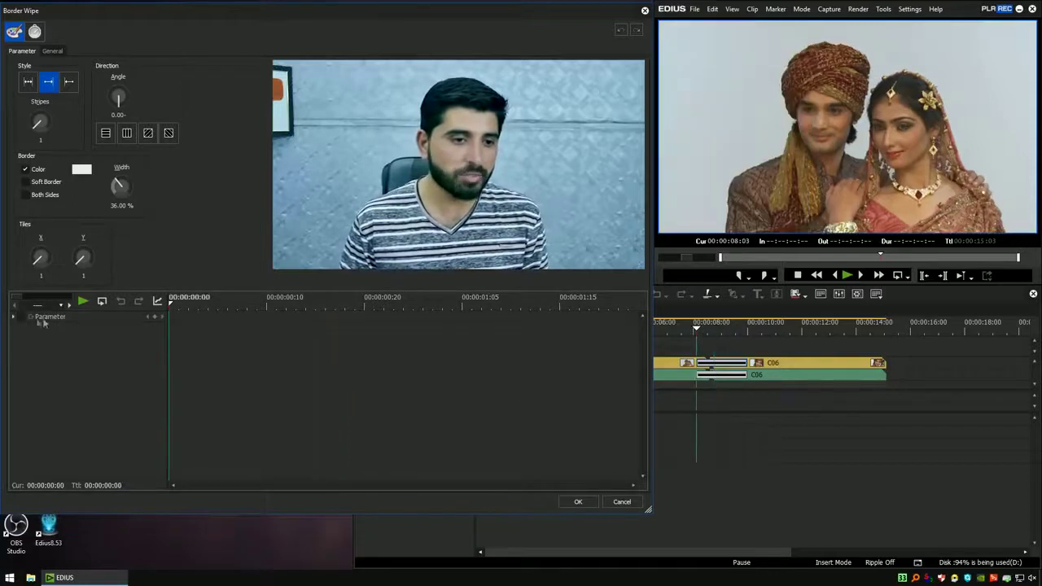
left_click_drag(171, 305, 630, 337)
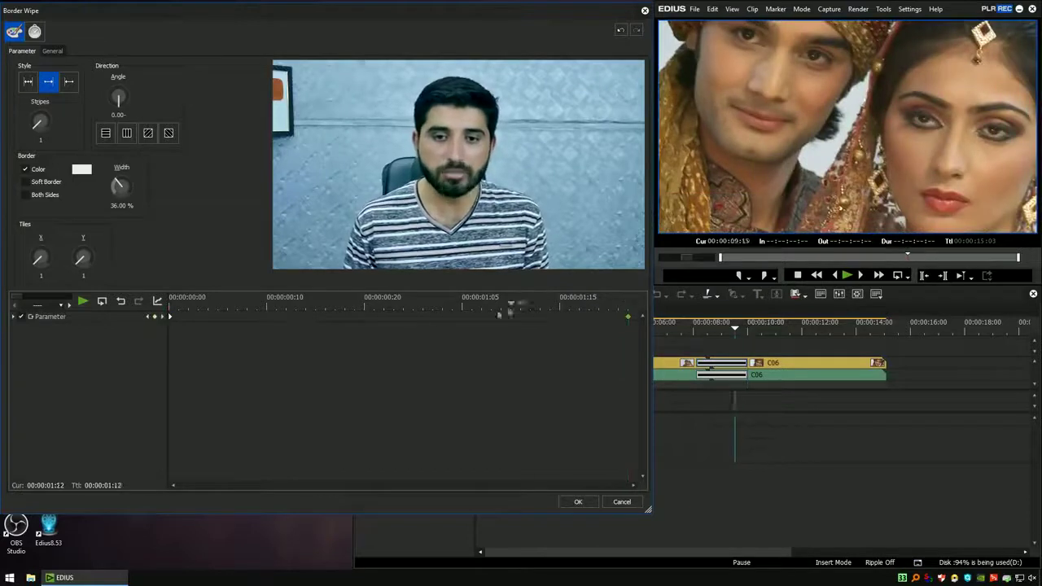
left_click_drag(424, 323, 620, 387)
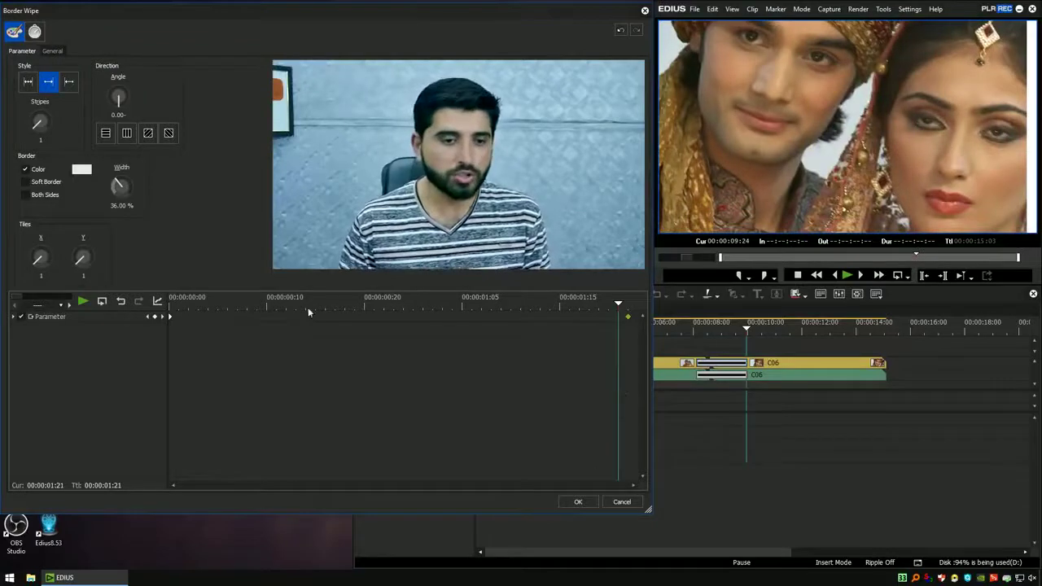
Set the border width to 3% at both the start and end keyframes and preview the wipe
left_click_drag(259, 306, 123, 301)
type("36.00")
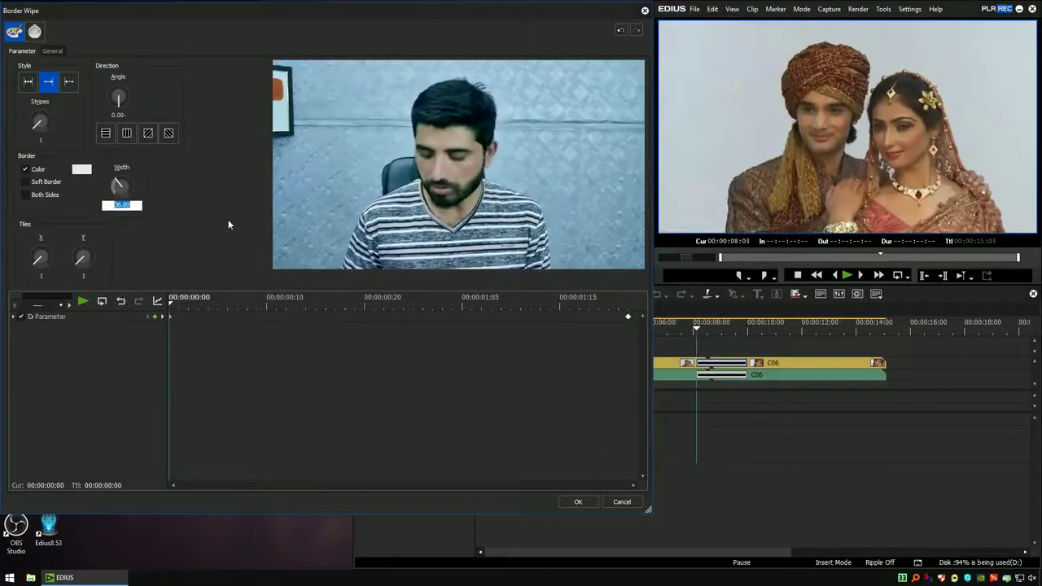
key("Return")
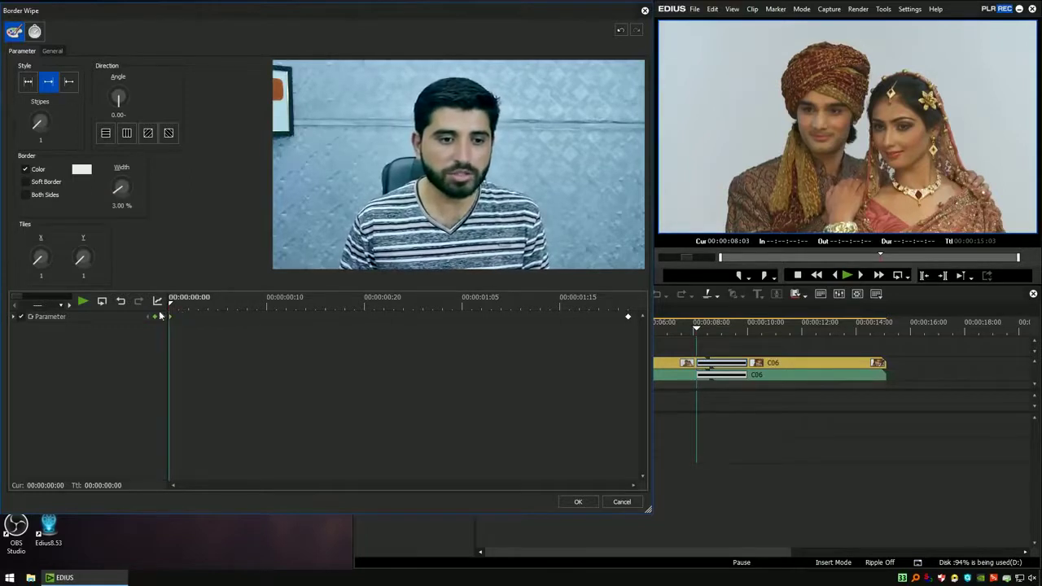
left_click_drag(170, 306, 634, 361)
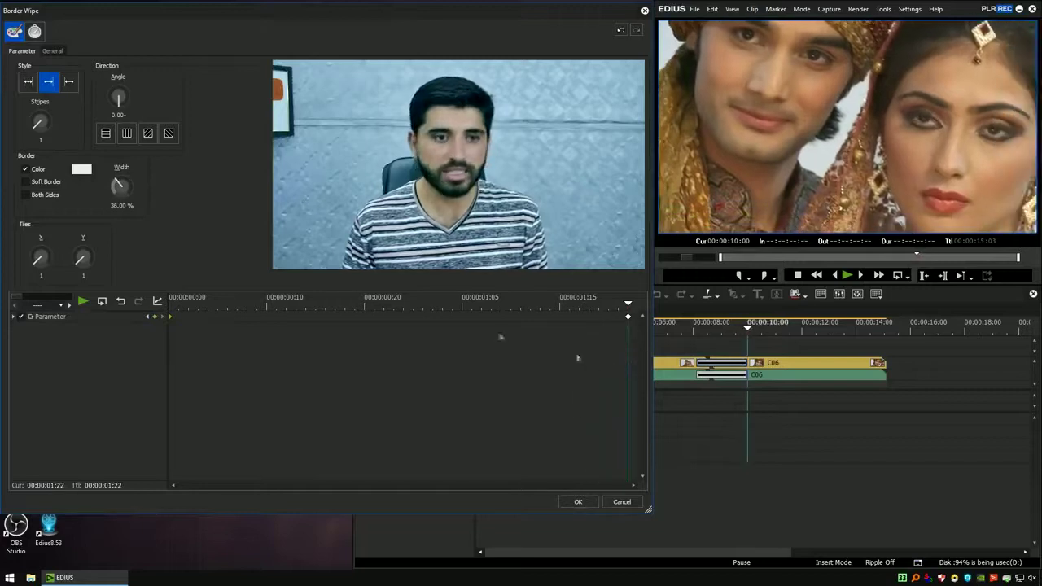
type("3")
key("Return")
left_click_drag(564, 295, 313, 317)
key("space")
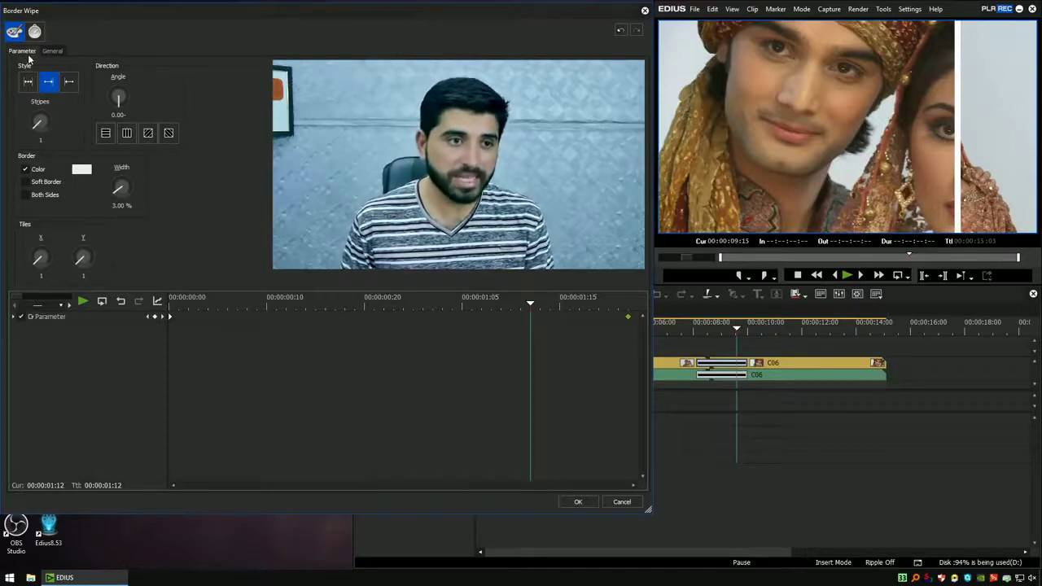
Examine the transition's General options and its Time progress presets, returning to the wipe parameters
left_click(52, 50)
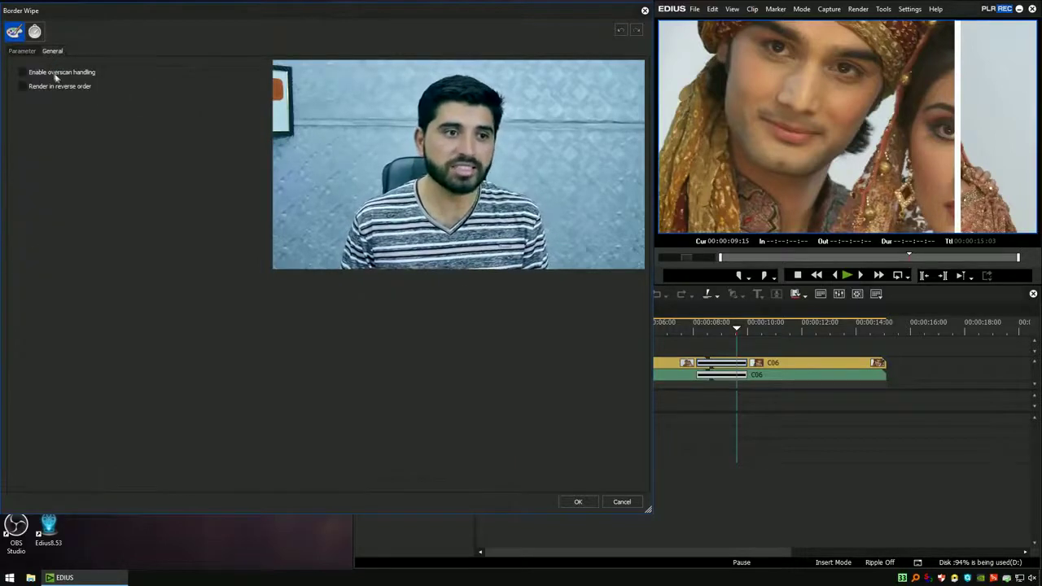
left_click(35, 33)
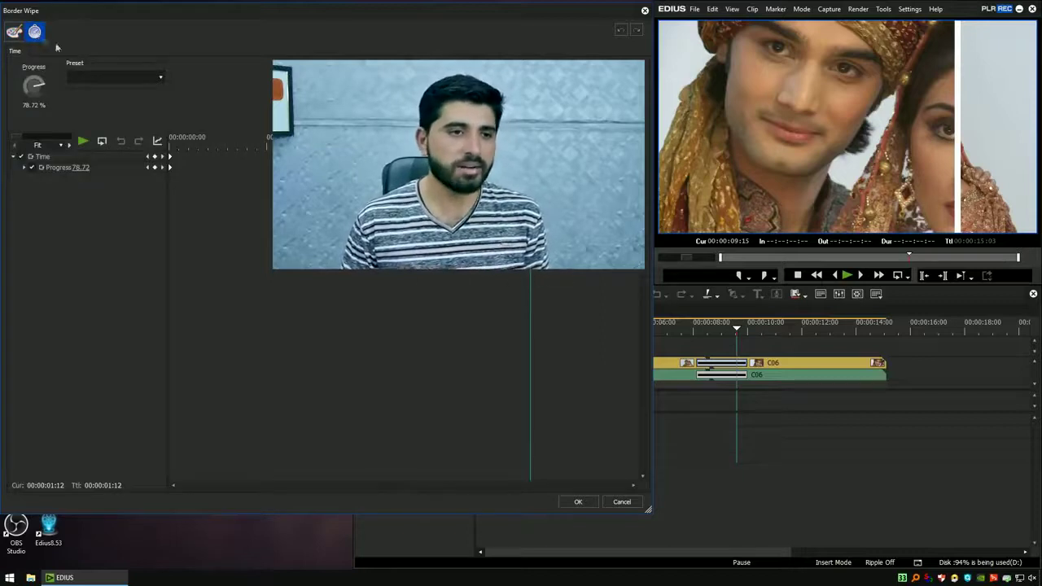
left_click(154, 78)
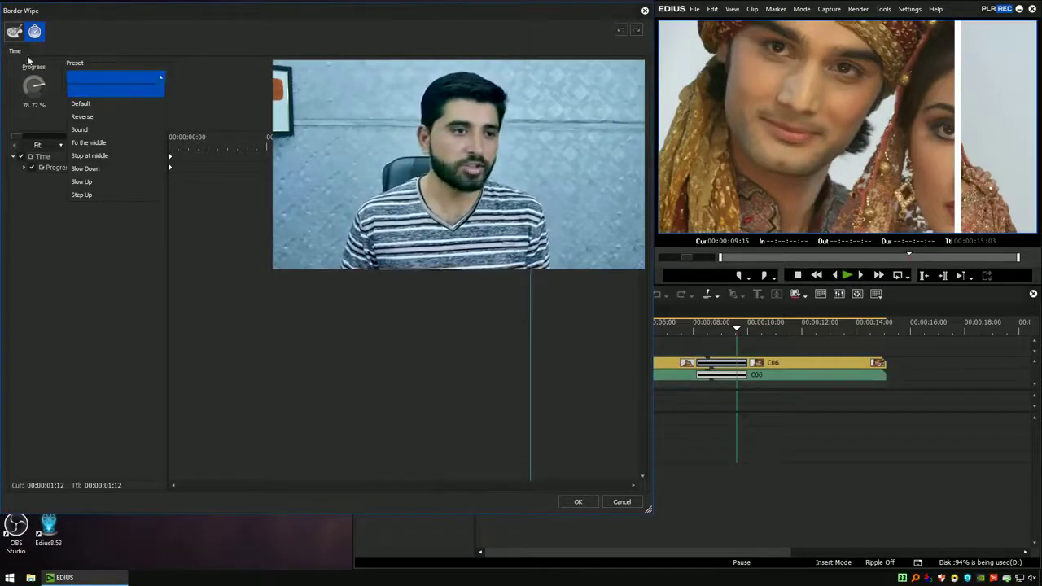
left_click(14, 33)
left_click(15, 32)
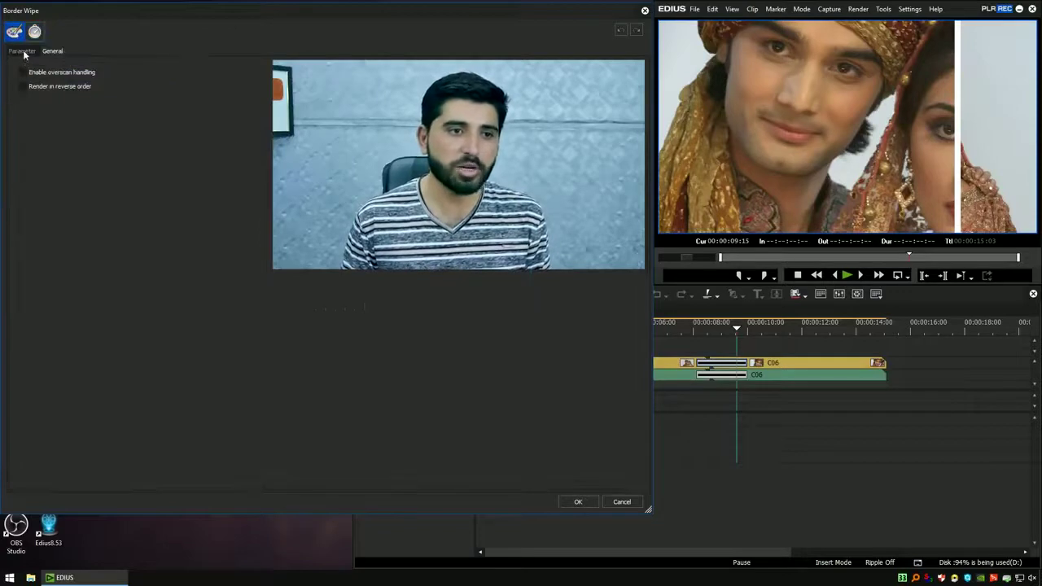
left_click(23, 51)
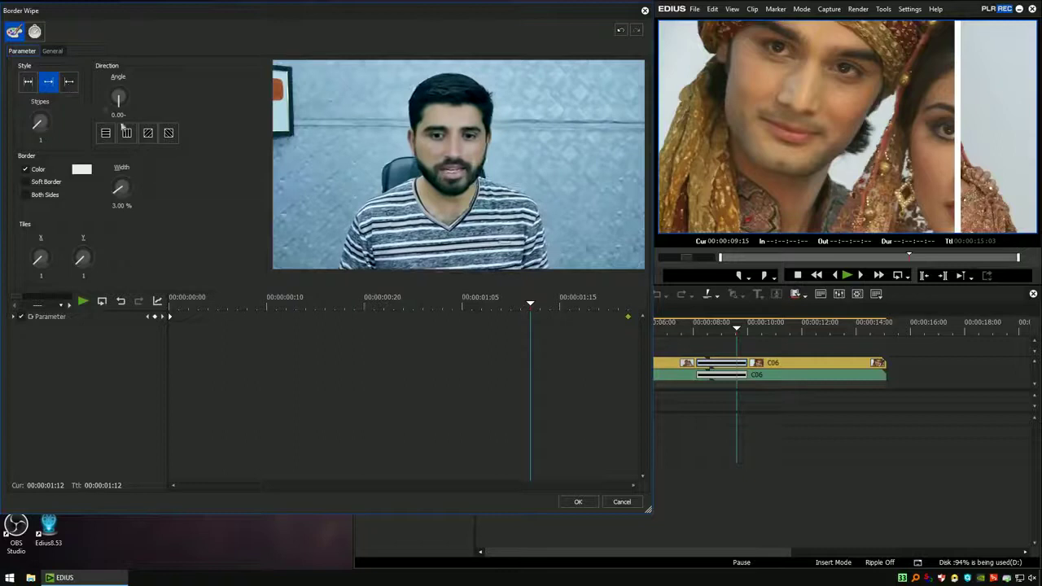
Try the wipe style that sweeps in from the right edge and preview it
left_click_drag(512, 309, 403, 306)
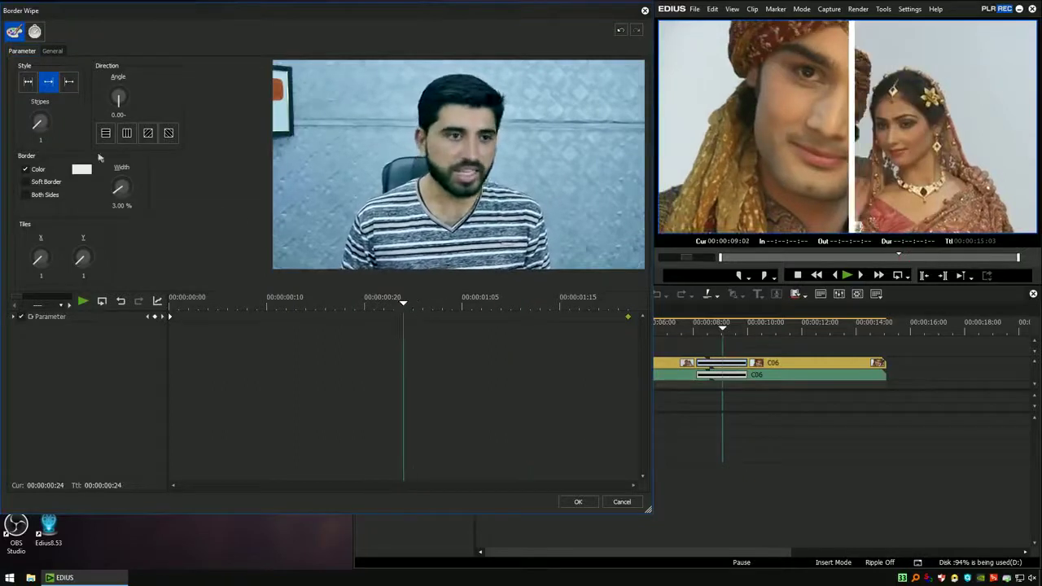
left_click_drag(199, 309, 33, 220)
left_click(68, 81)
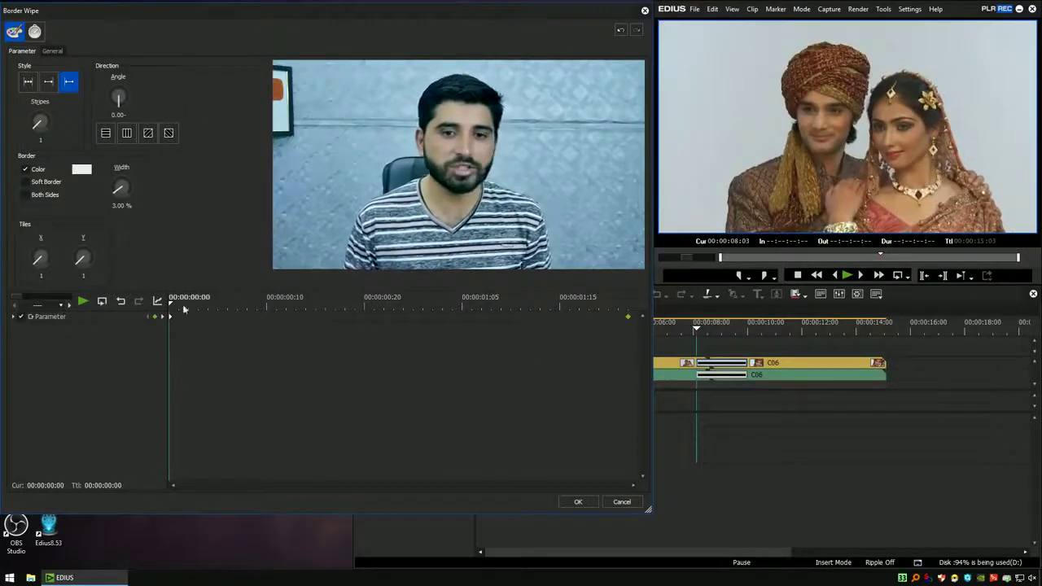
left_click(227, 307)
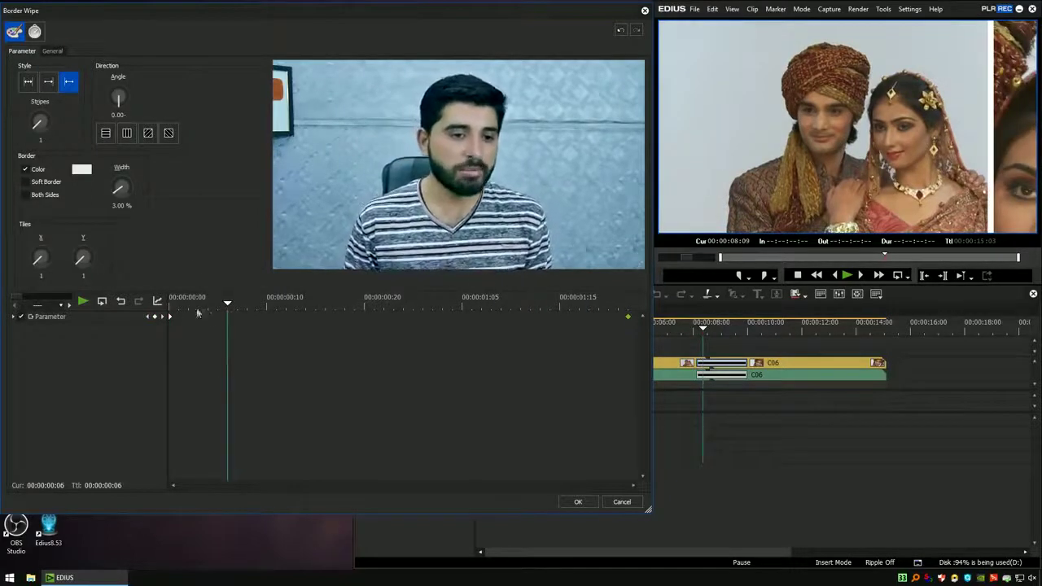
key("Home")
Set the wipe style to open outward from the centre in both directions and preview it
left_click(28, 82)
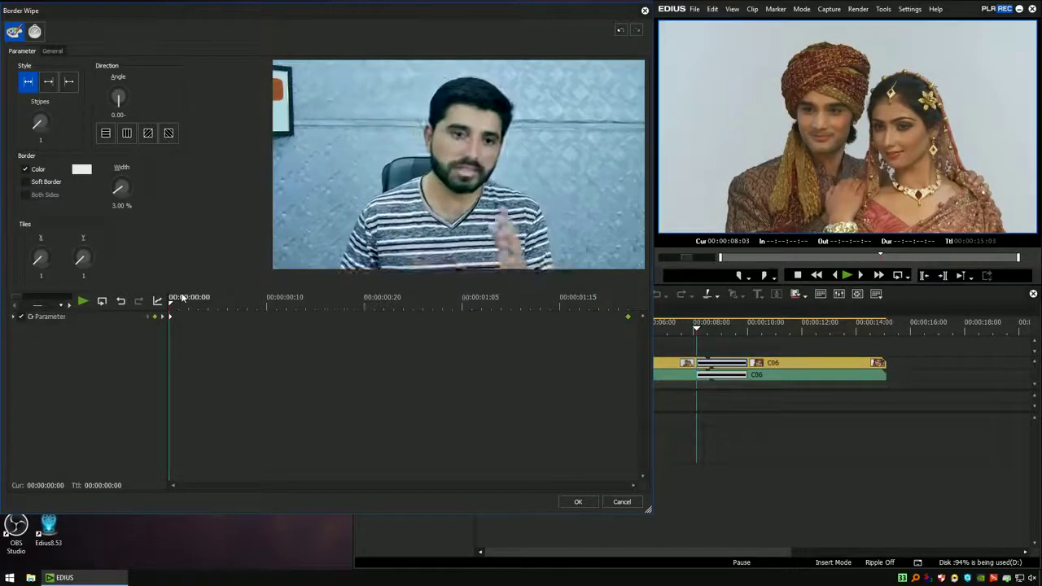
left_click_drag(198, 316, 491, 303)
left_click_drag(396, 323, 134, 309)
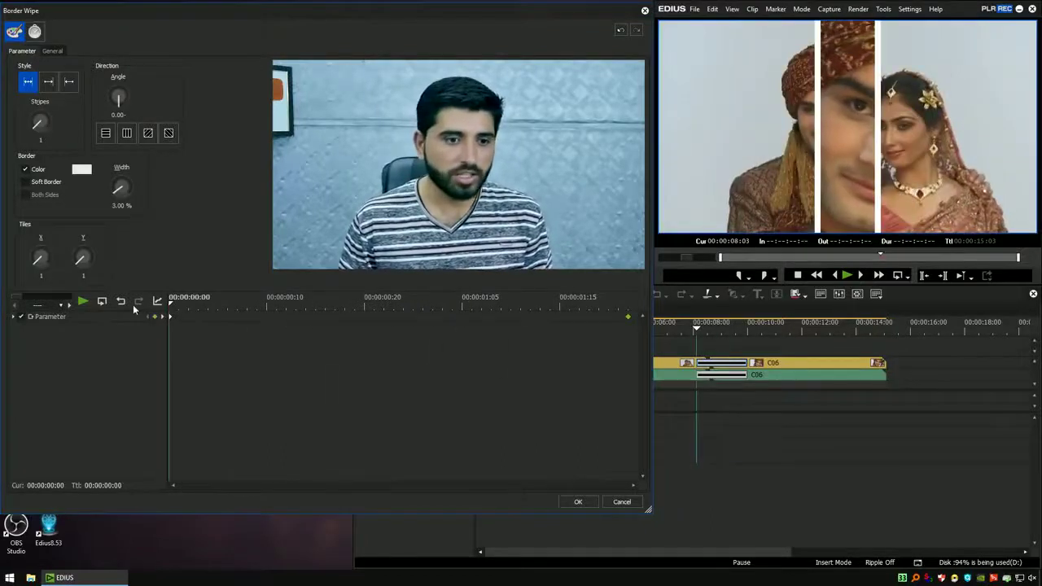
Animate the wipe's direction angle from 0° at the start keyframe to +45° at the end keyframe
left_click(148, 133)
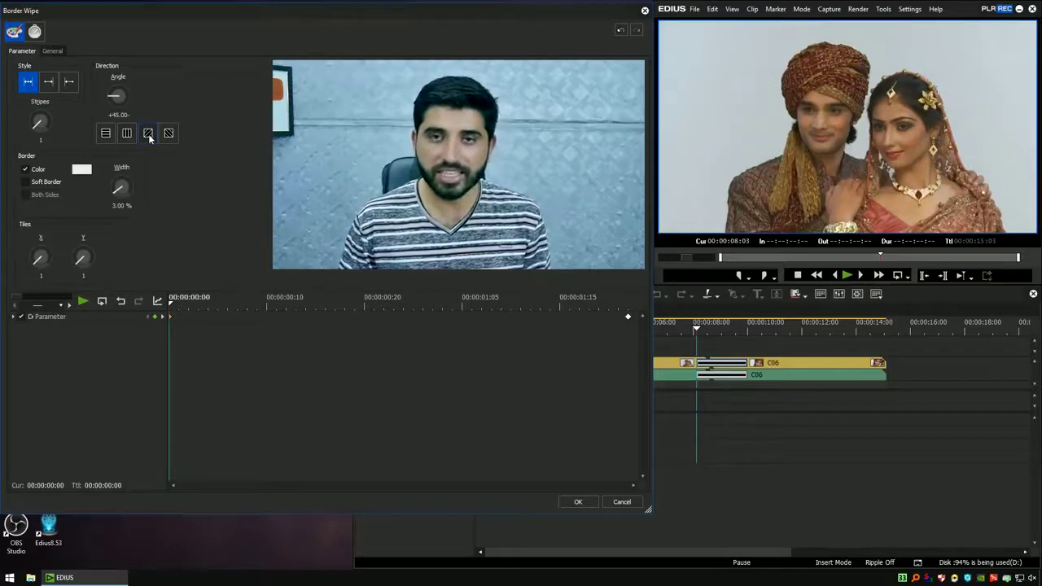
left_click_drag(178, 303, 660, 408)
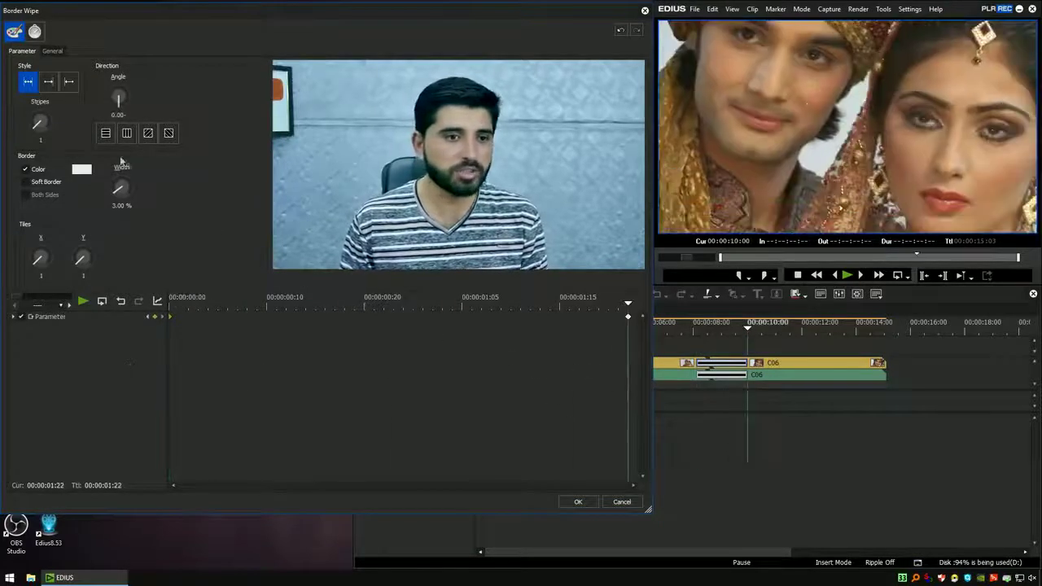
left_click_drag(169, 319, 133, 361)
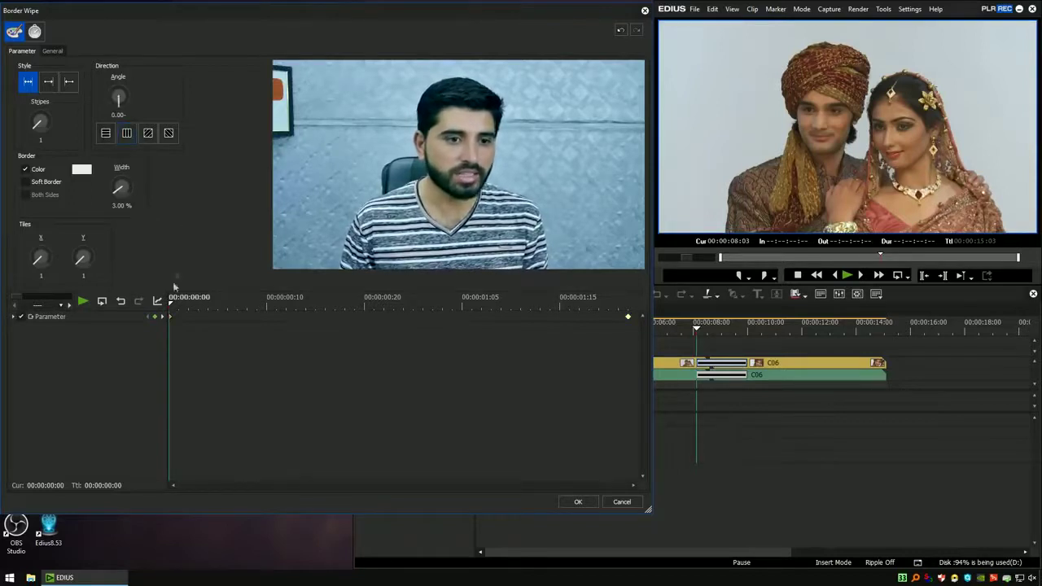
left_click_drag(179, 310, 630, 394)
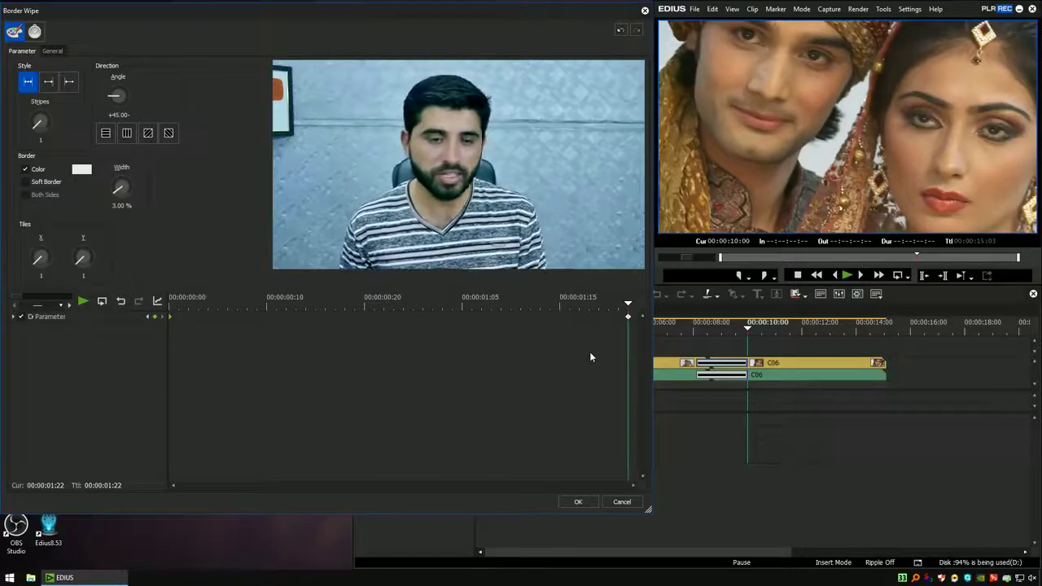
Set the border colour to cyan at 00:00:00:10 as a new keyframe
left_click(268, 302)
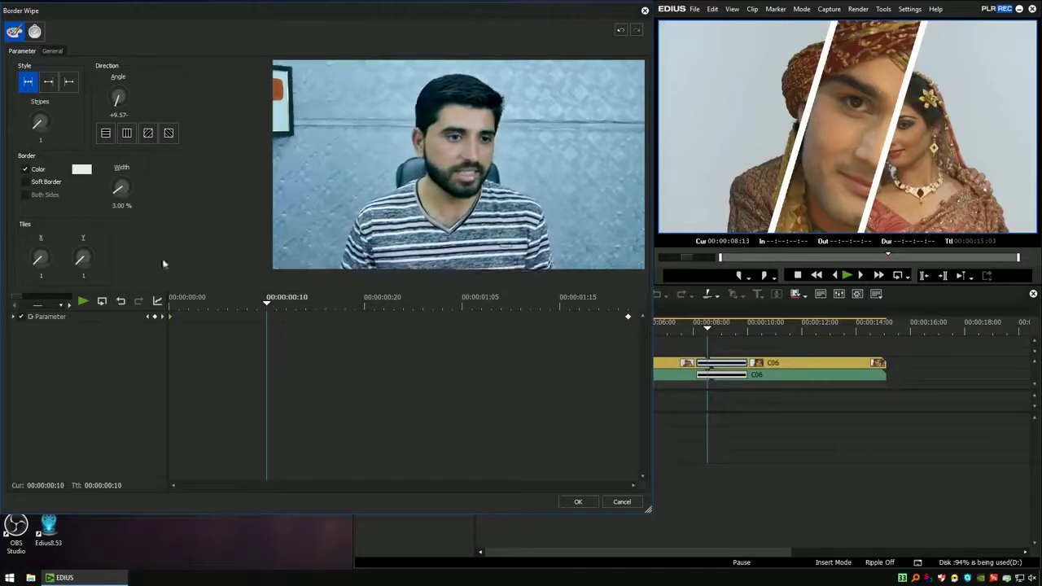
left_click(81, 169)
left_click(122, 155)
left_click(217, 184)
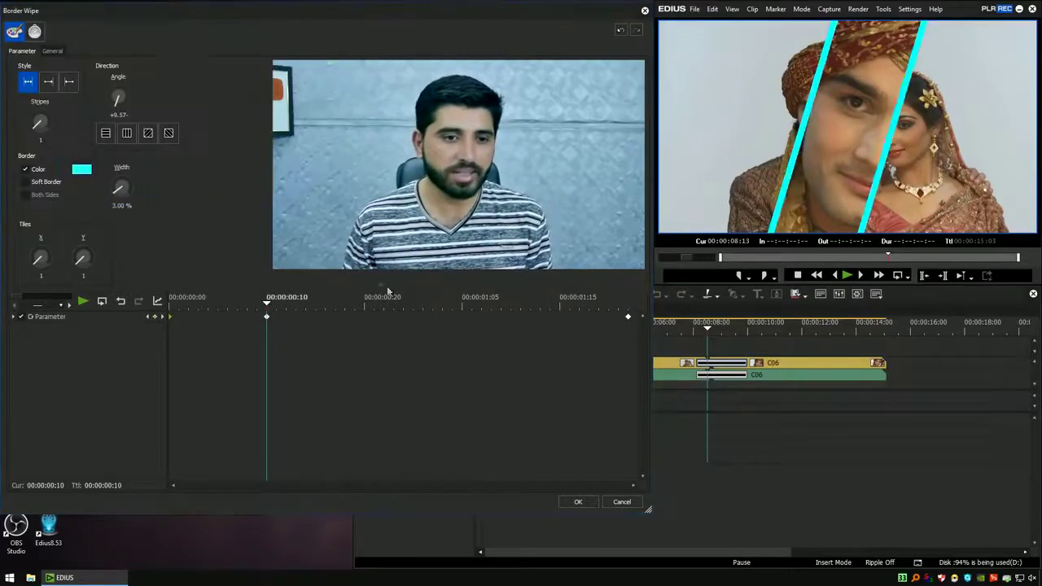
Add a keyframe at 00:00:00:20 with the border colour set to yellow-orange
left_click(365, 304)
left_click(81, 169)
left_click_drag(35, 107, 25, 80)
left_click(218, 184)
Add a keyframe at 00:00:01:05 with the border colour set to bright green
left_click(463, 304)
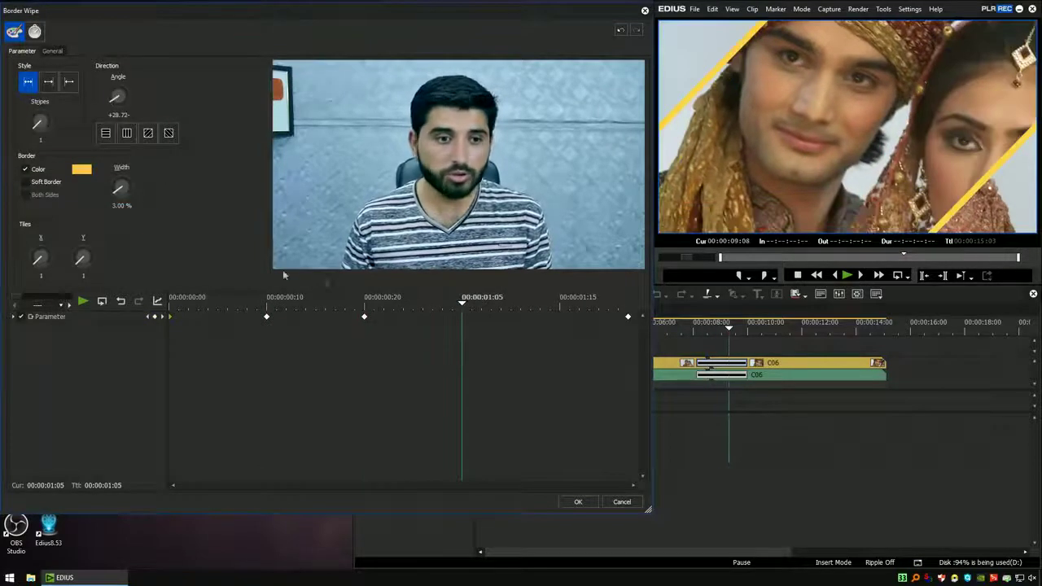
left_click(81, 170)
left_click(15, 141)
left_click(217, 185)
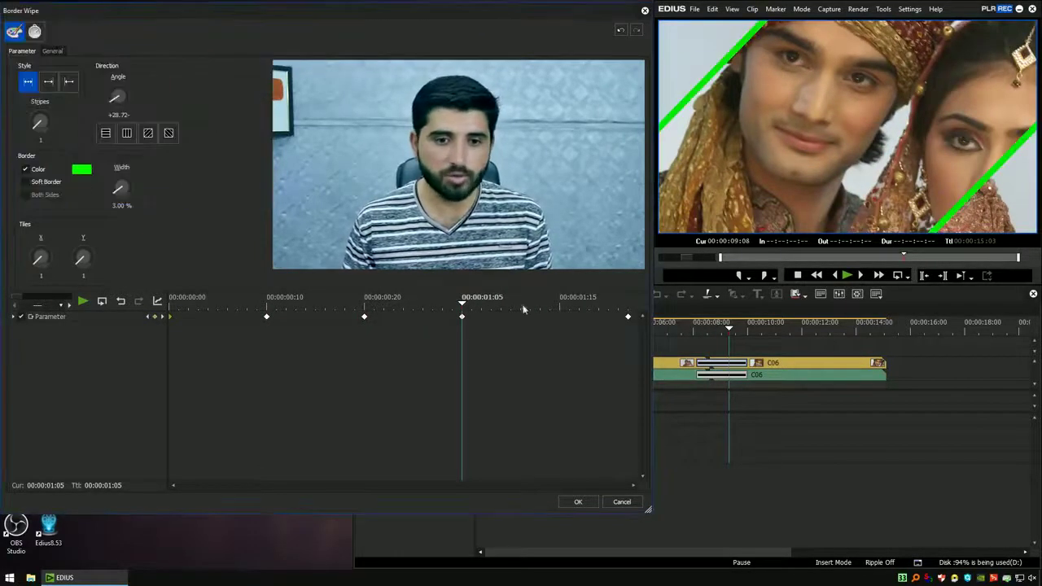
Add a keyframe at 00:00:01:15 with the border colour set to red
left_click(560, 303)
left_click(81, 170)
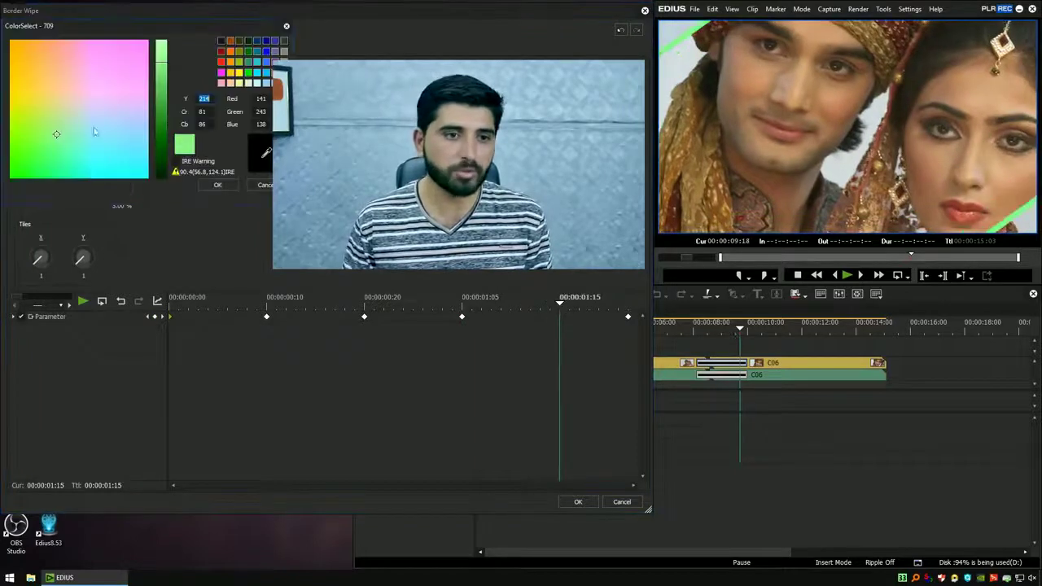
left_click(221, 61)
left_click(217, 185)
Add a keyframe at 00:00:01:10 with the border colour set to black
left_click(510, 303)
left_click(81, 169)
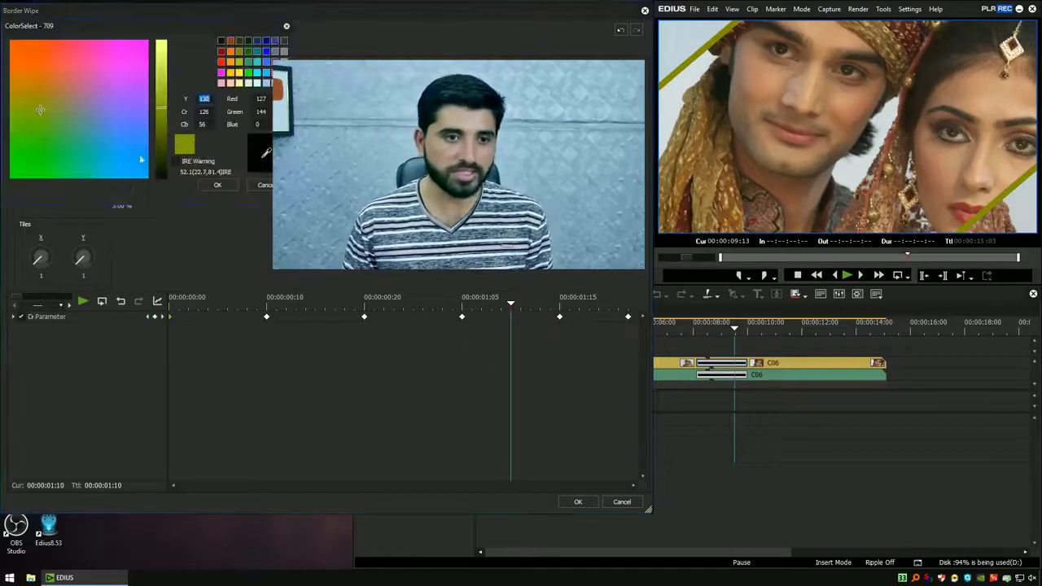
left_click(221, 40)
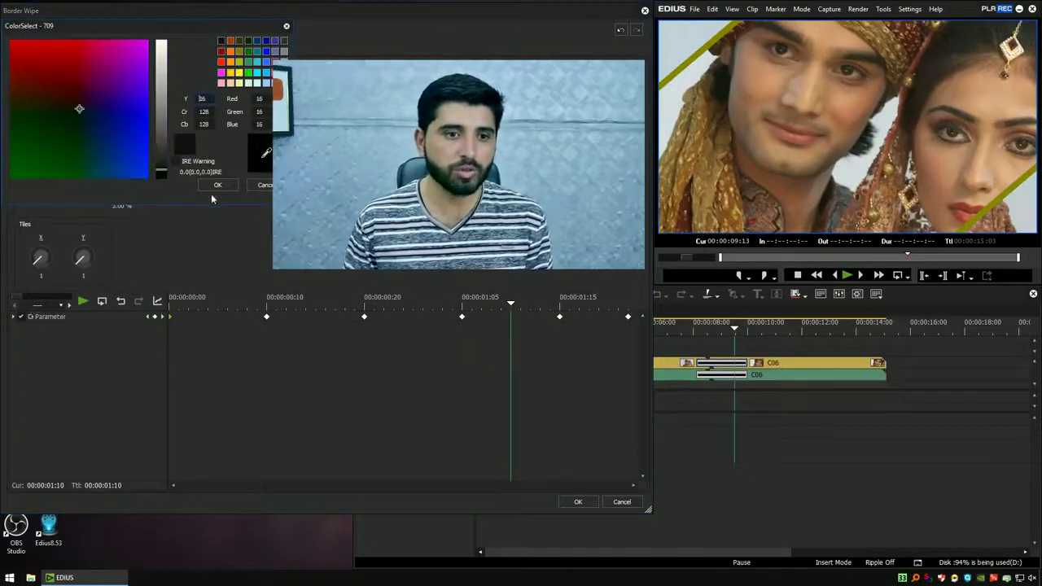
left_click(218, 185)
Add a keyframe at 00:00:01:01 with the border colour set to dark blue
left_click(422, 303)
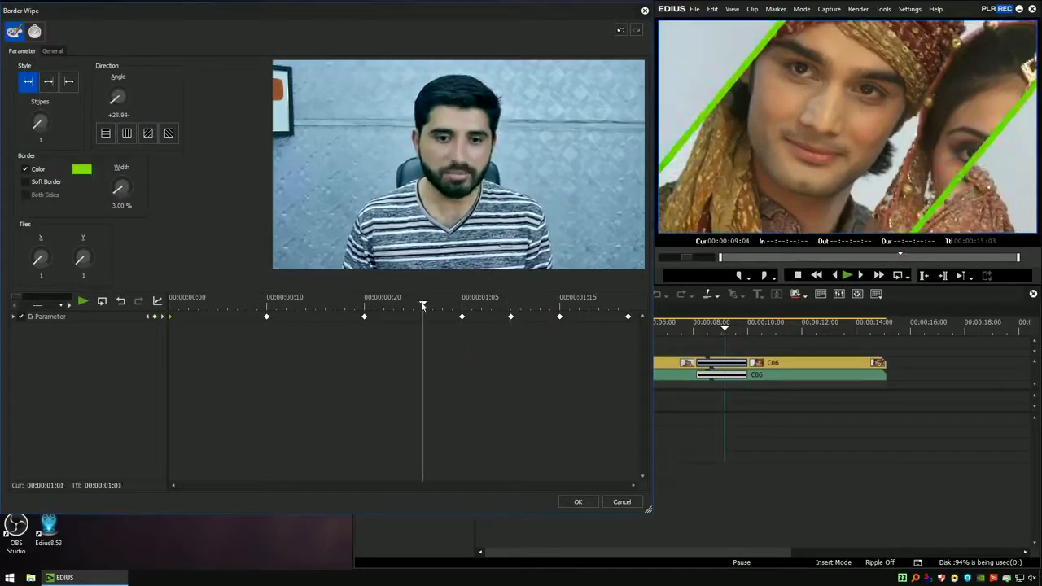
left_click(82, 169)
left_click(265, 42)
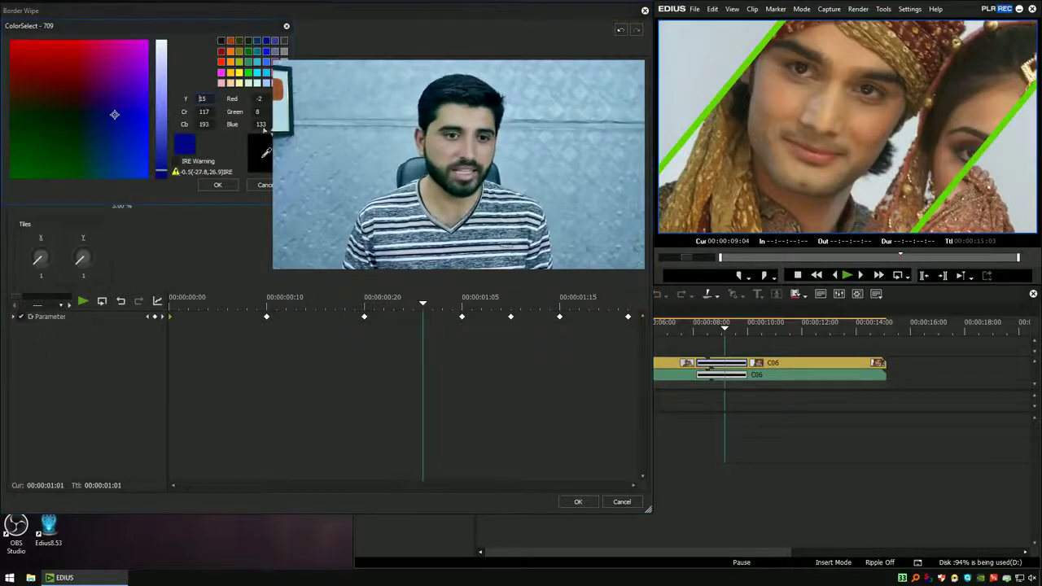
left_click(218, 186)
Add a keyframe at 00:00:00:15 with the border colour set to a neutral swatch
left_click(315, 303)
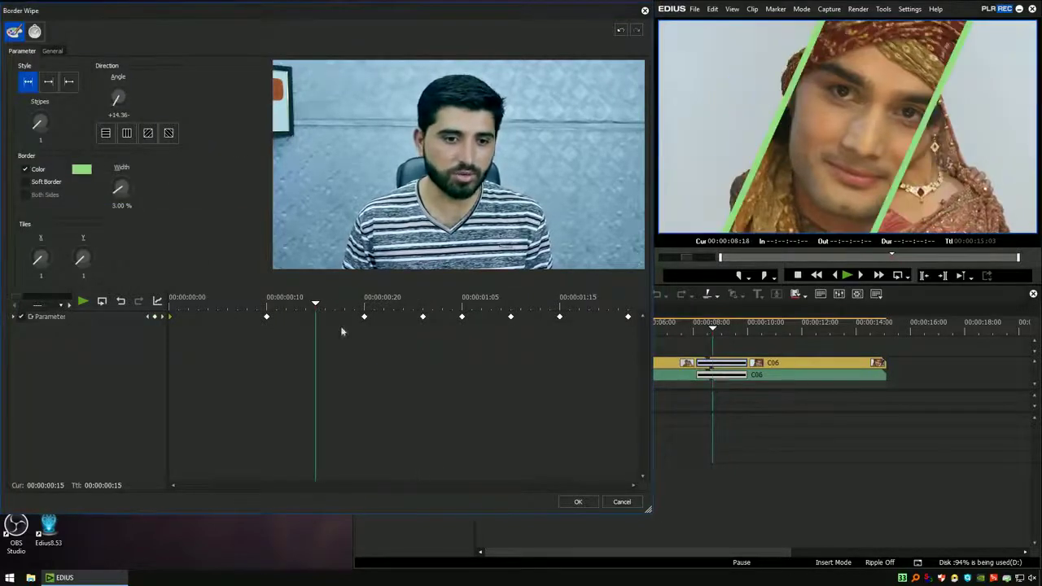
left_click(84, 171)
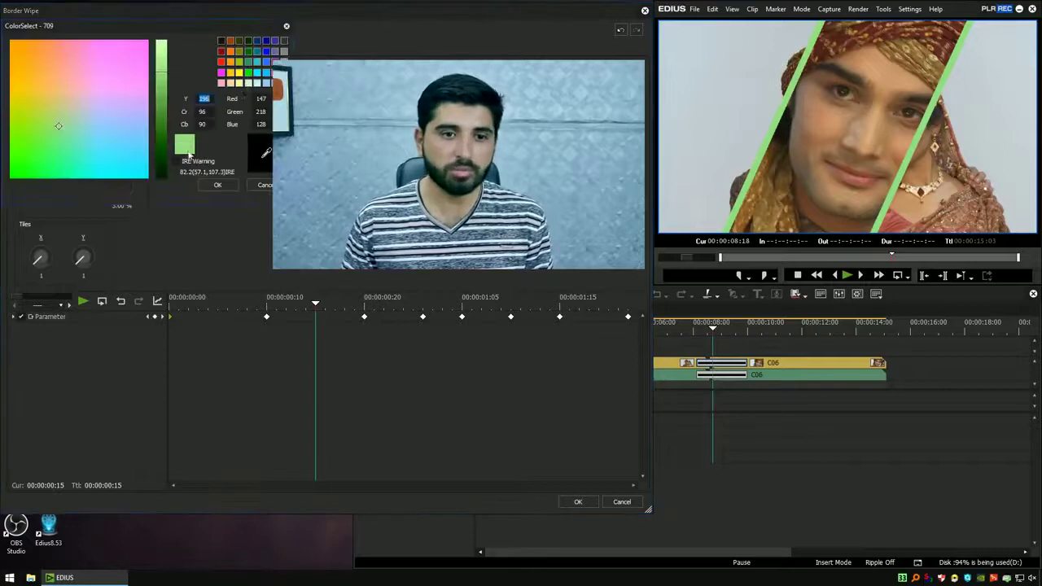
left_click(284, 83)
left_click(218, 186)
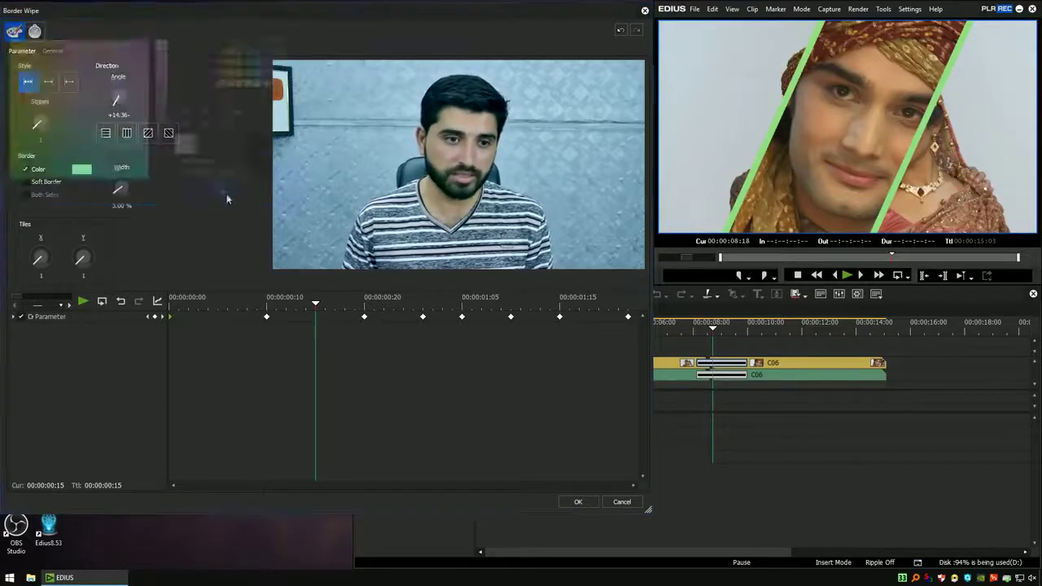
Add a keyframe at 00:00:00:04 with the border colour set to dark red
left_click(209, 302)
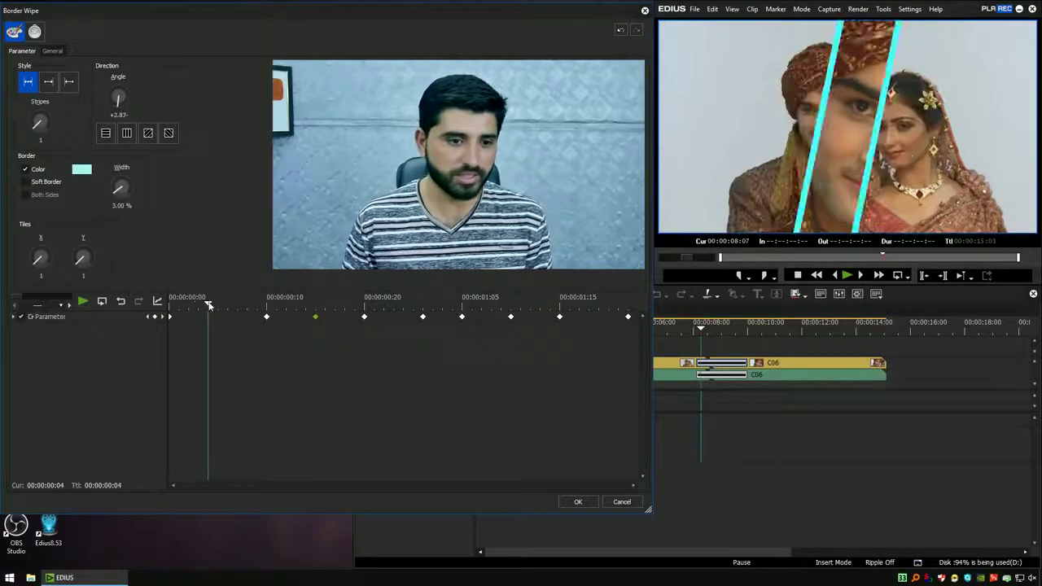
left_click(84, 172)
left_click(221, 61)
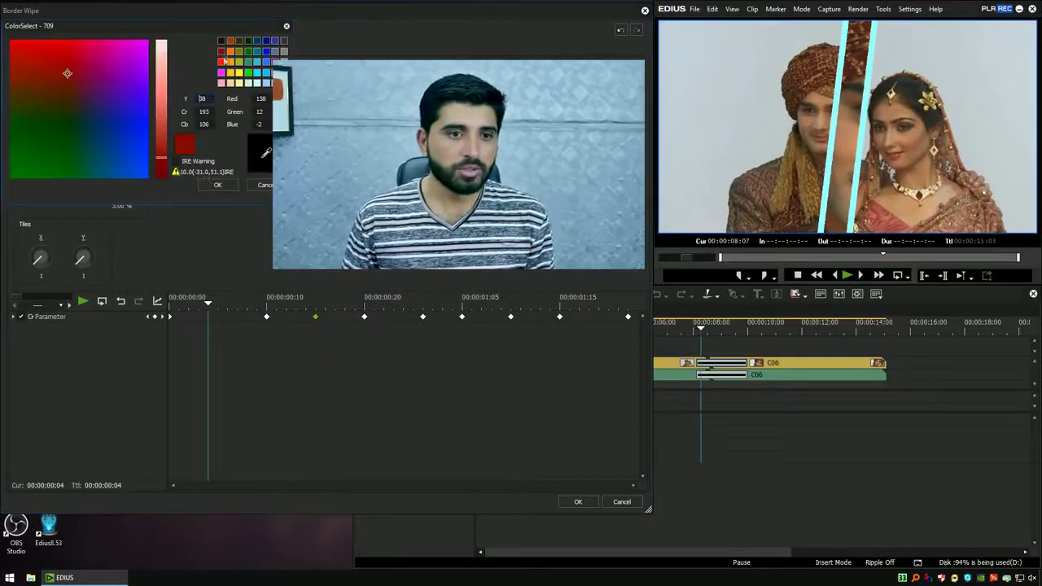
left_click(207, 185)
Return to the start of the wipe, accept the border colour keyframes and play the transition on the timeline
left_click_drag(208, 303, 161, 315)
left_click(580, 502)
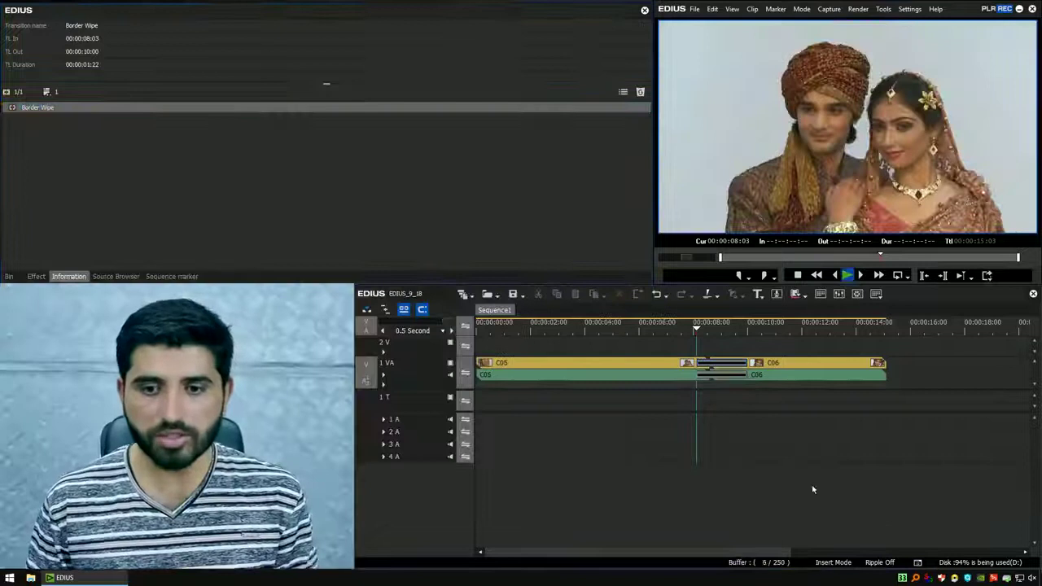
key("space")
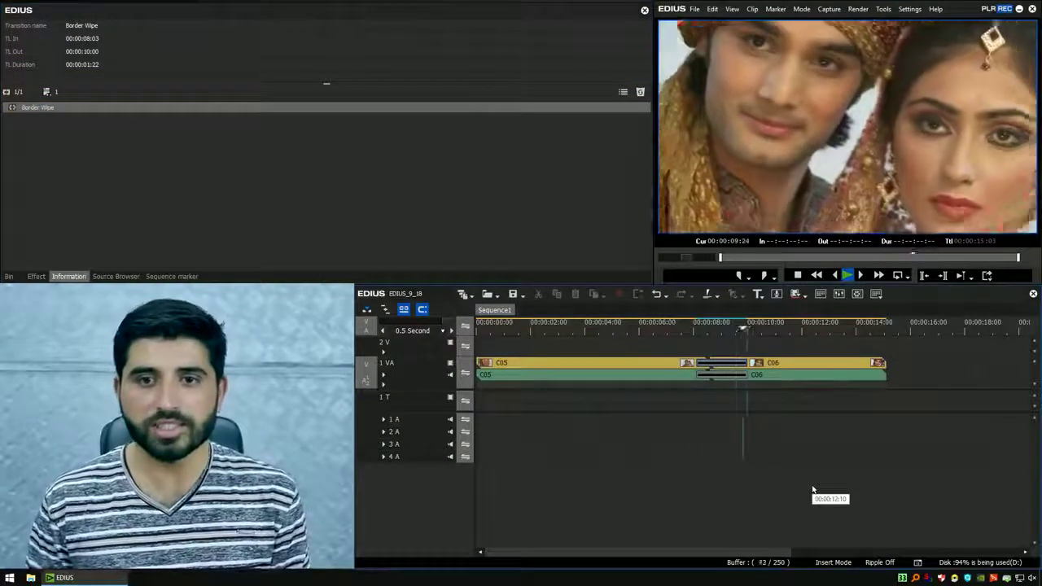
key("a")
key("space")
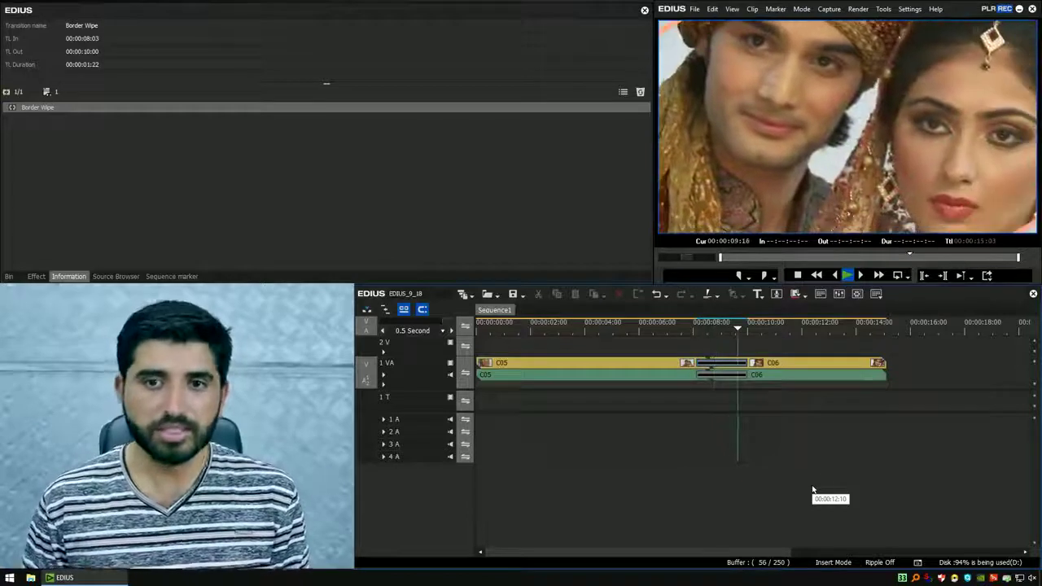
Reopen the Border Wipe settings and set the transition's time preset to Slow Down
double_click(249, 106)
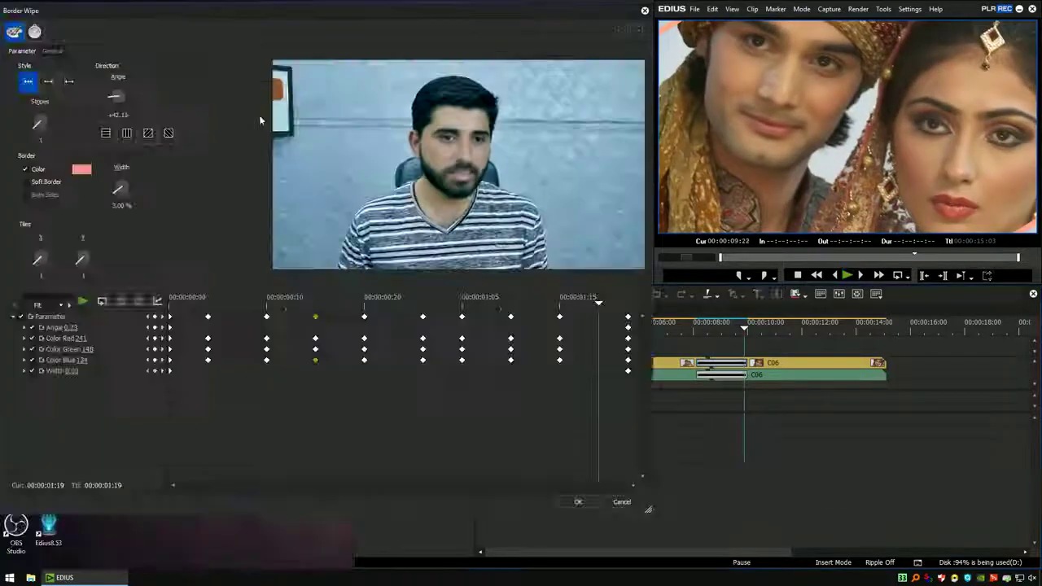
left_click_drag(598, 303, 104, 302)
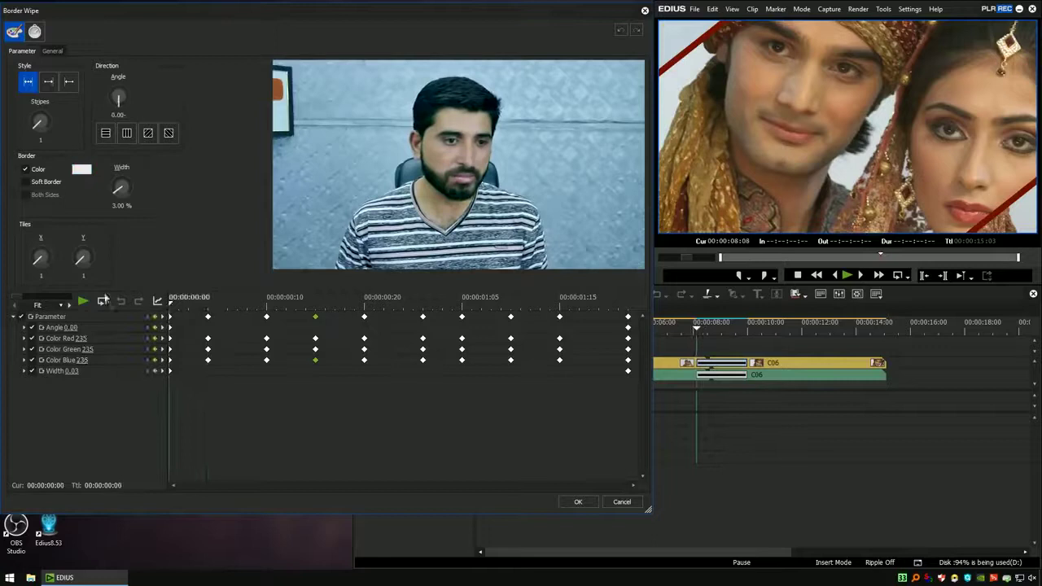
left_click(35, 31)
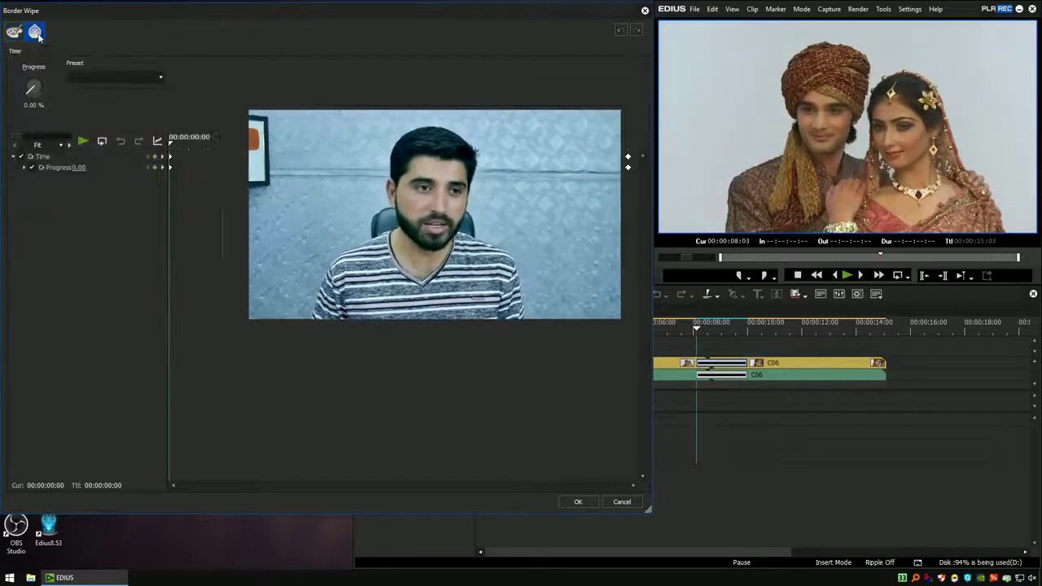
left_click(135, 76)
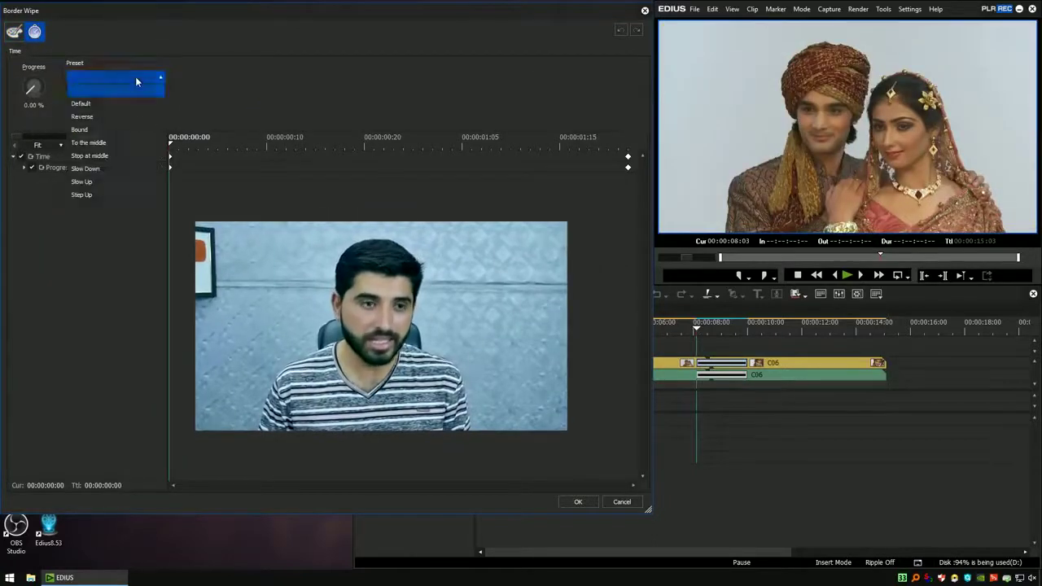
left_click(108, 169)
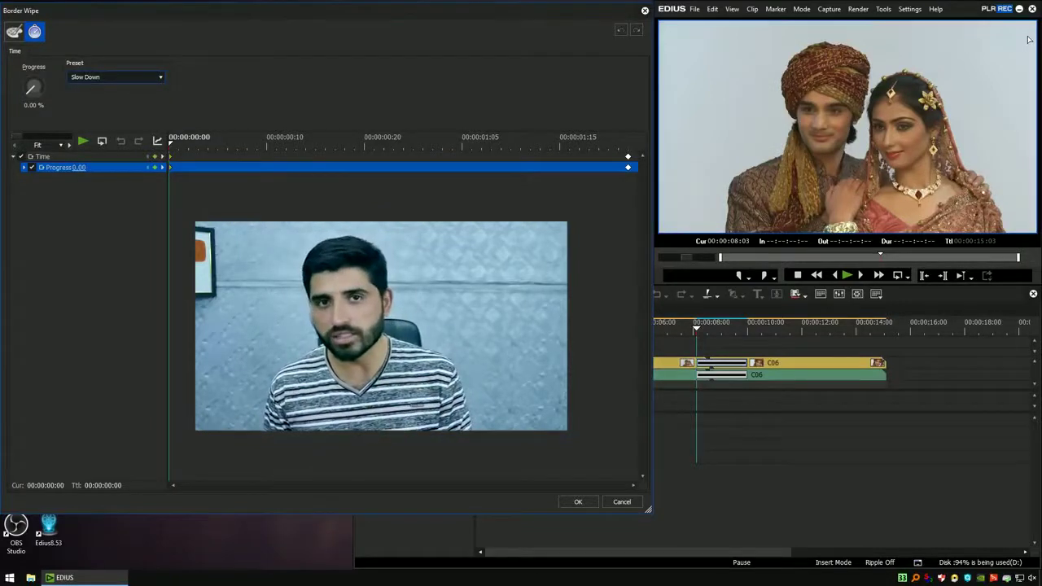
Try the Slow Up time preset and switch back to Slow Down
left_click(130, 73)
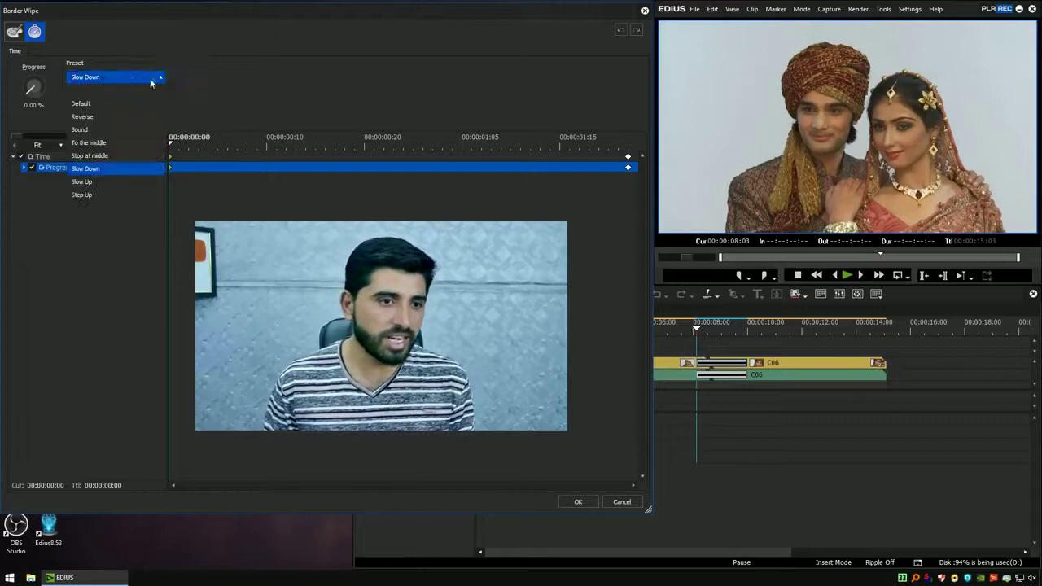
left_click(104, 182)
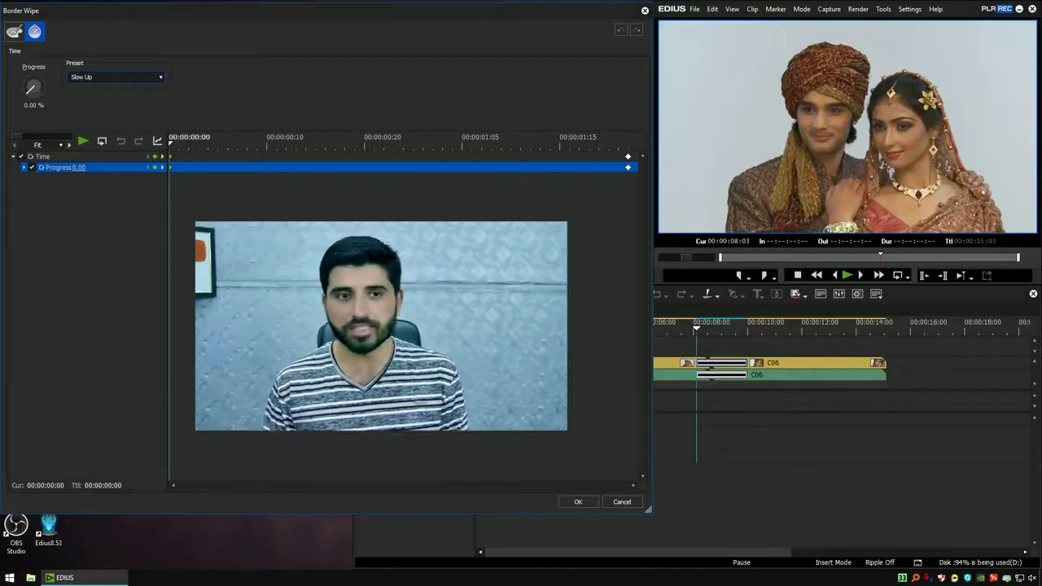
left_click(133, 76)
left_click(101, 169)
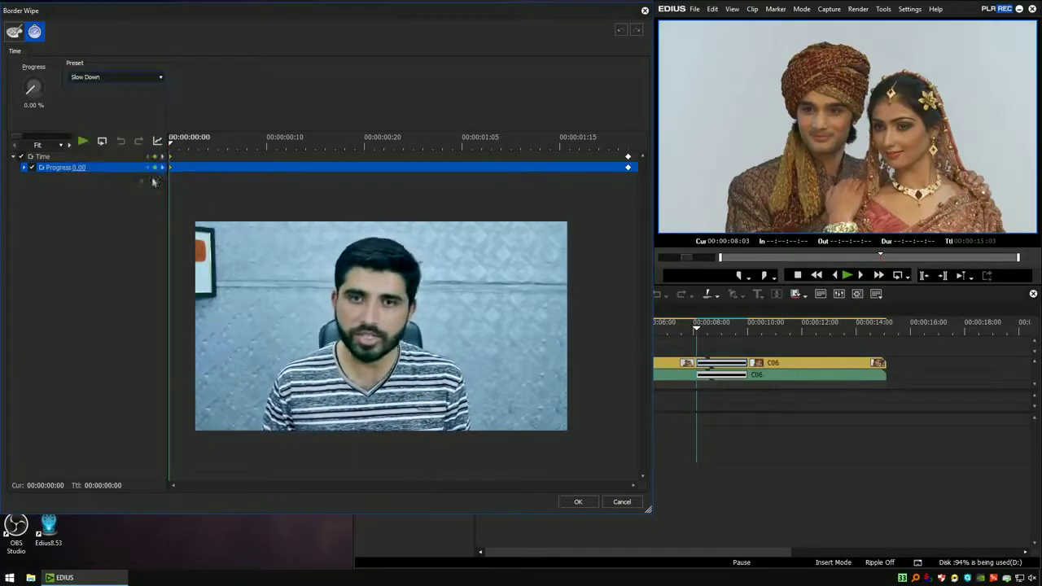
Accept the time preset and play back the transition between C05 and C06 several times
left_click(578, 502)
key("space")
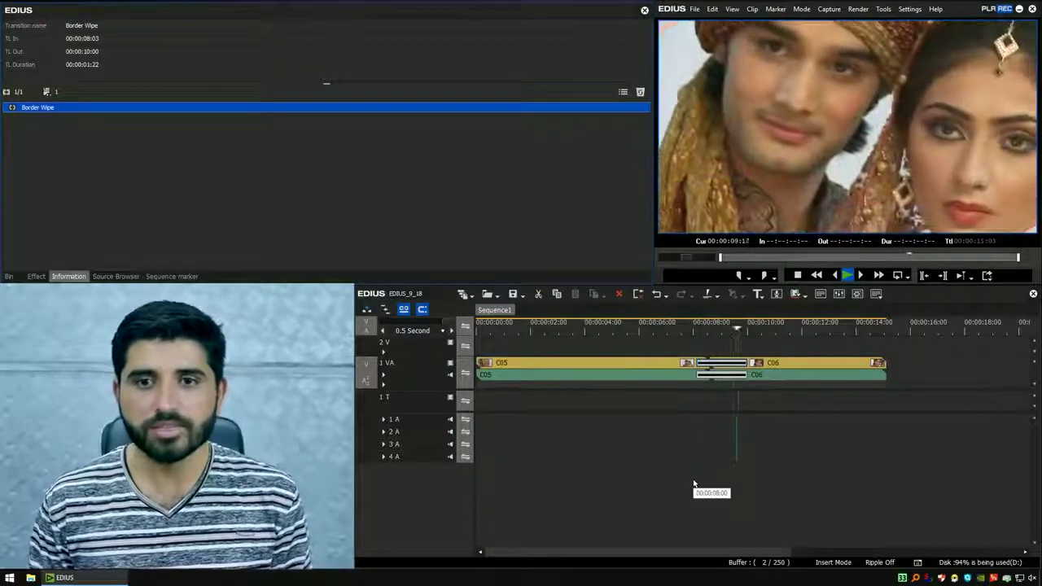
key("space")
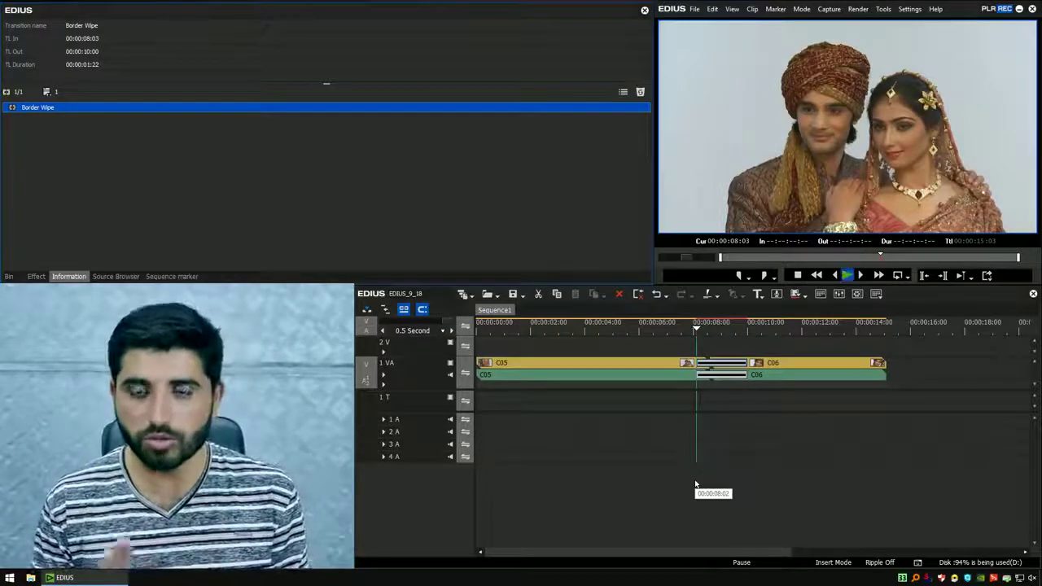
key("space")
key("space")
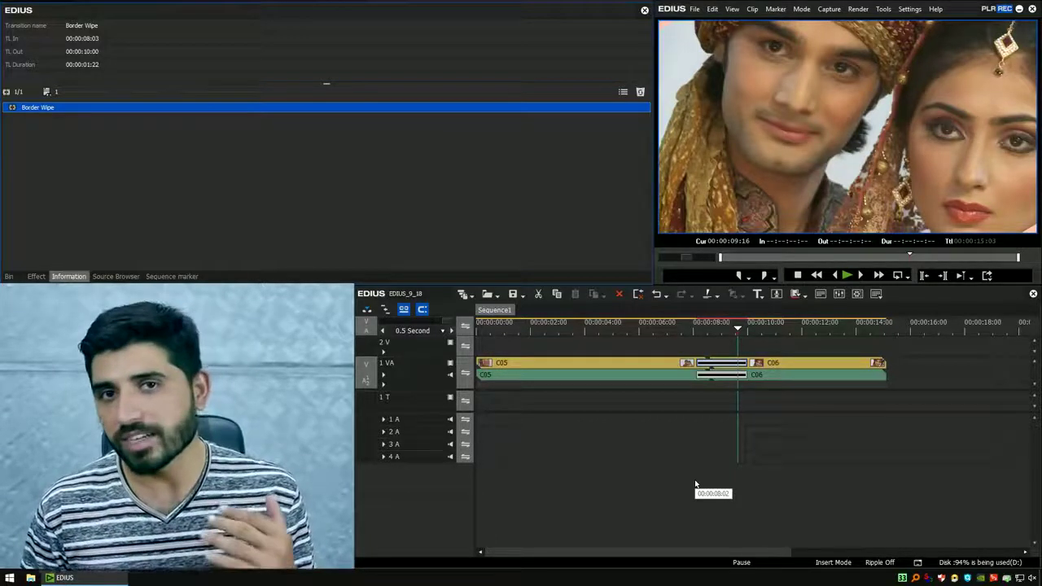
left_click(695, 483)
key("space")
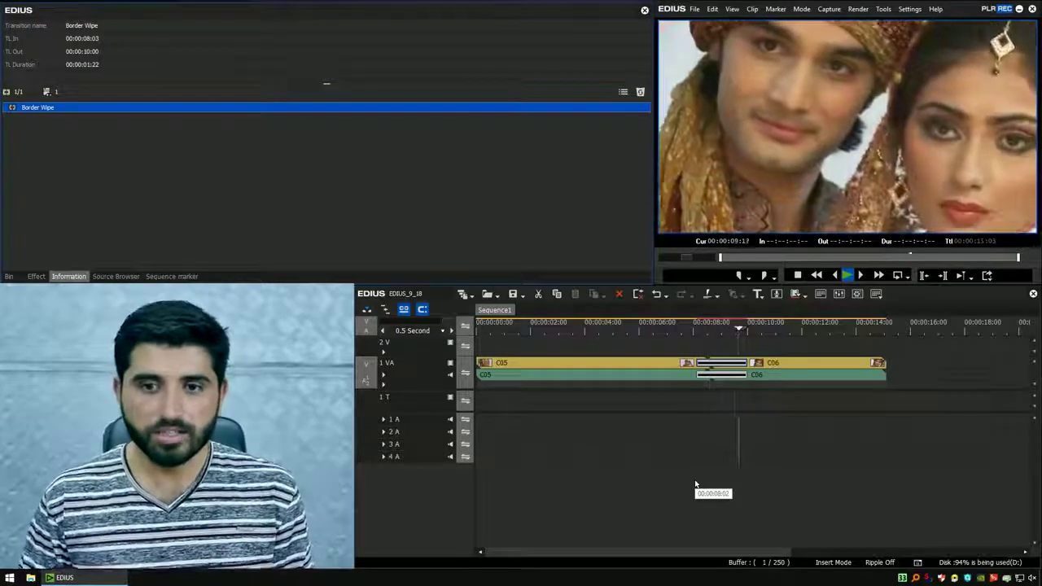
Place clip B02 from the bin on track 1 VA directly after clip C06
scroll(851, 487, "down", 2)
left_click(35, 276)
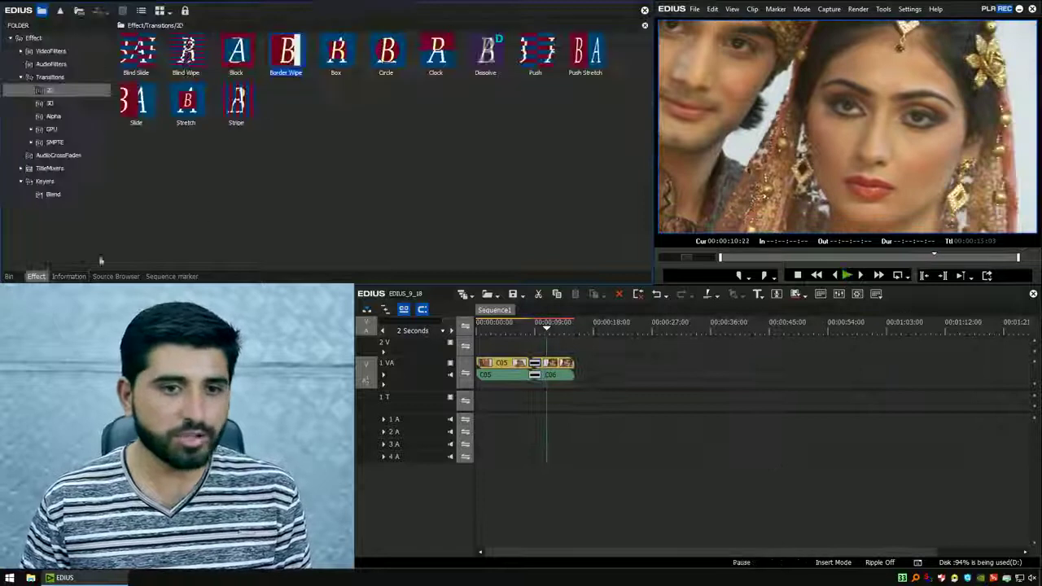
left_click(9, 276)
left_click_drag(243, 75, 598, 367)
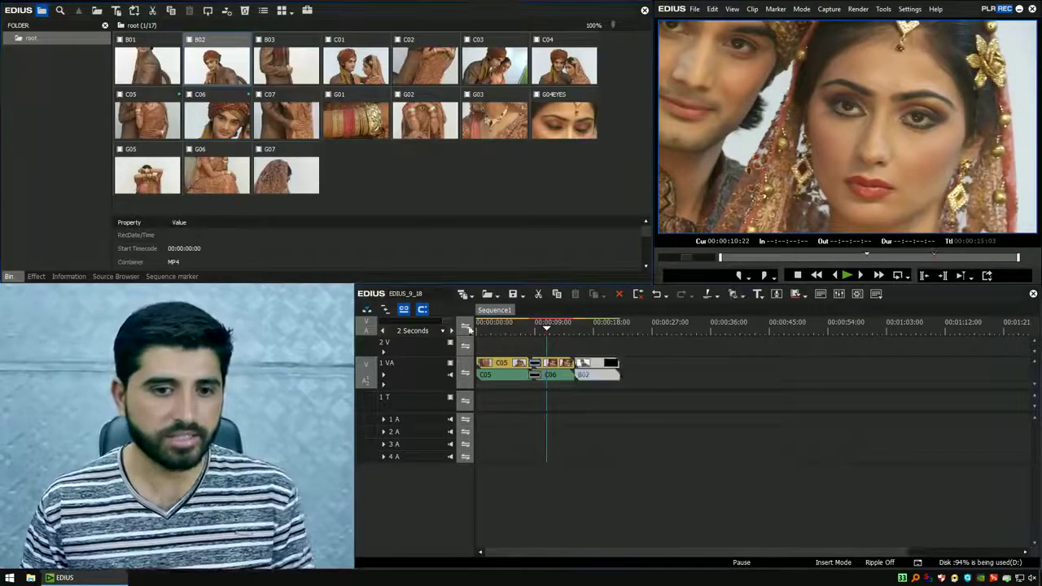
Copy the customised Border Wipe from the C05–C06 cut onto the cut between clips C06 and B02
left_click(45, 277)
left_click(82, 276)
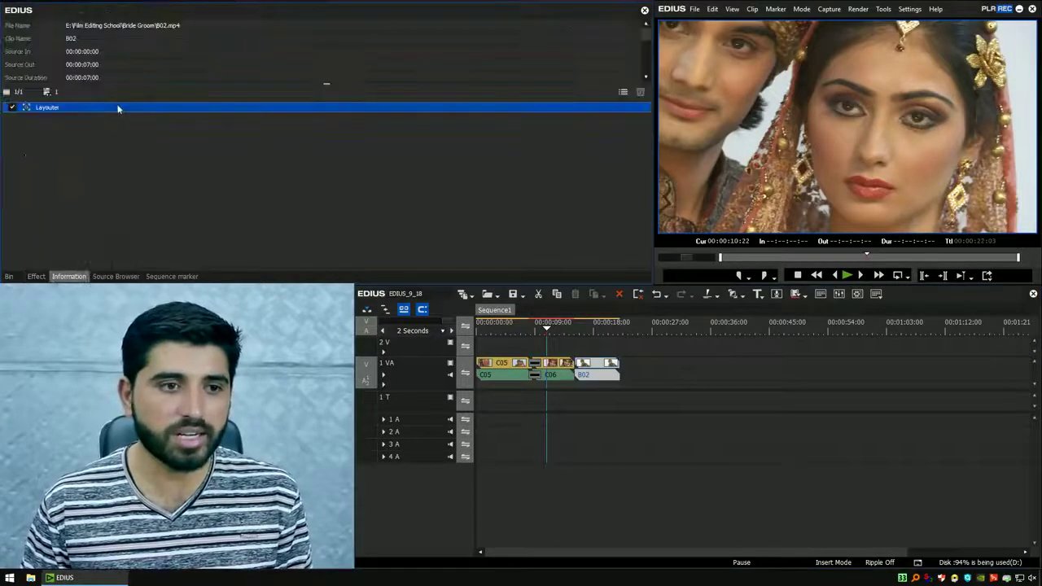
left_click_drag(118, 109, 381, 183)
left_click_drag(299, 141, 244, 266)
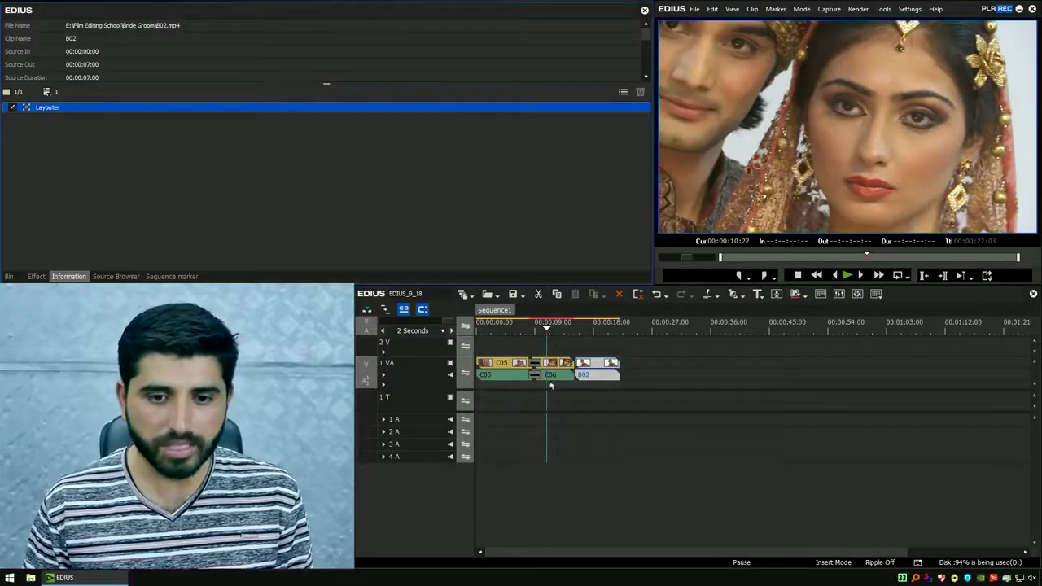
left_click_drag(535, 368, 538, 368)
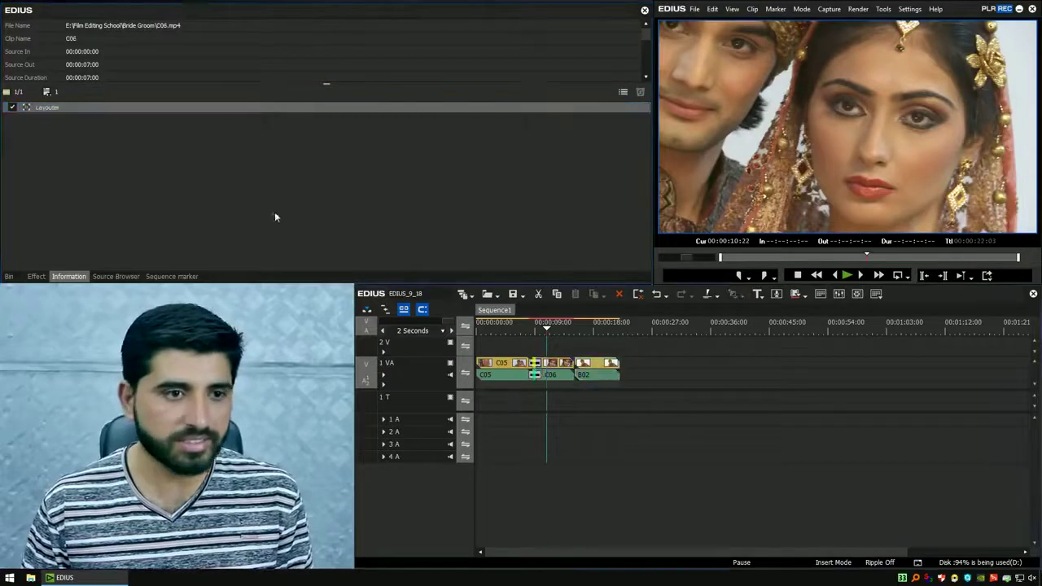
left_click(595, 440)
scroll(562, 429, "up", 2)
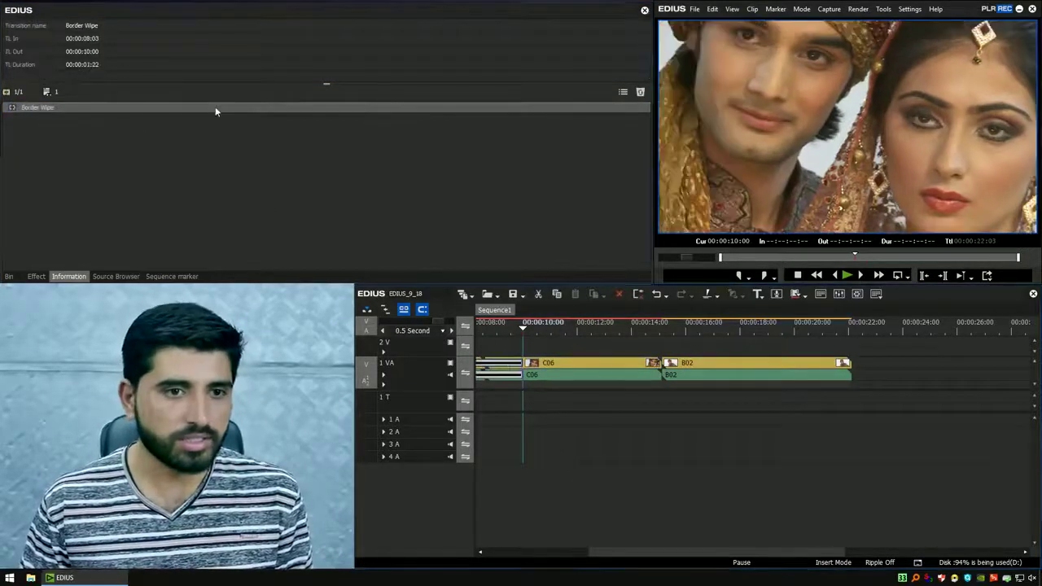
left_click(656, 363)
left_click_drag(656, 362, 656, 364)
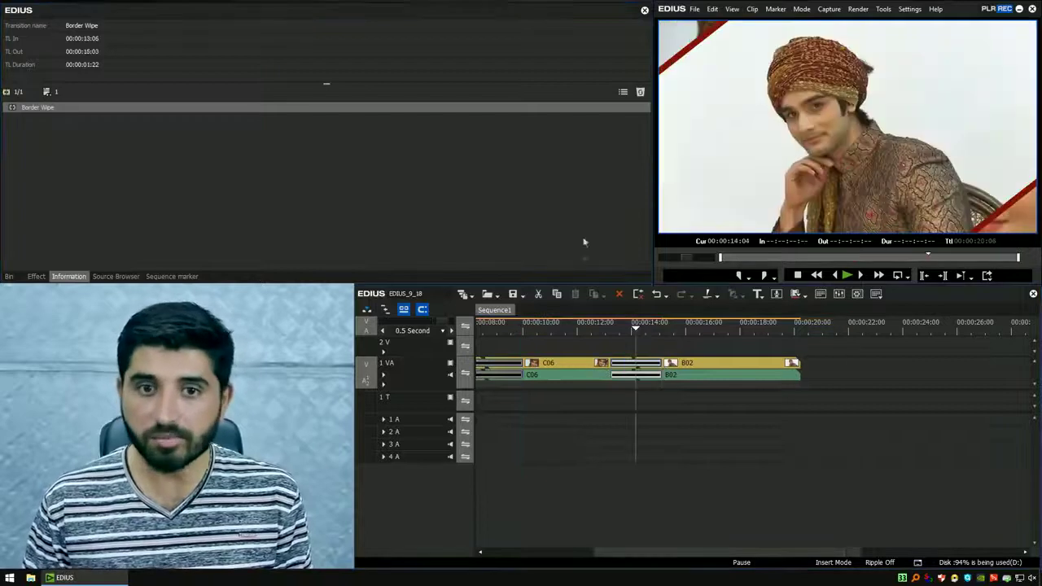
Open the copied Border Wipe's parameters and set its direction angle to +90° at the start keyframe
left_click(623, 94)
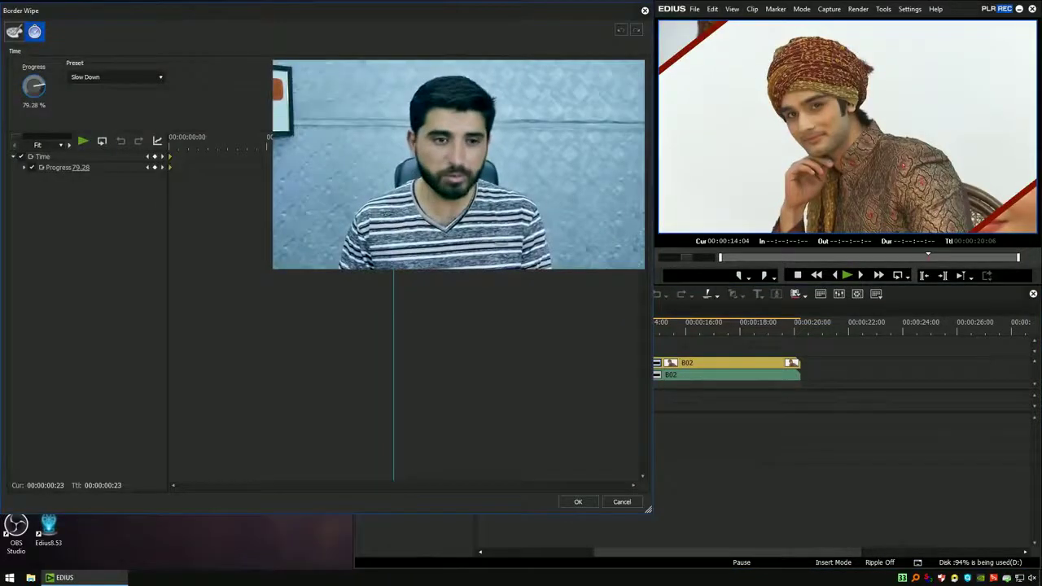
left_click(15, 31)
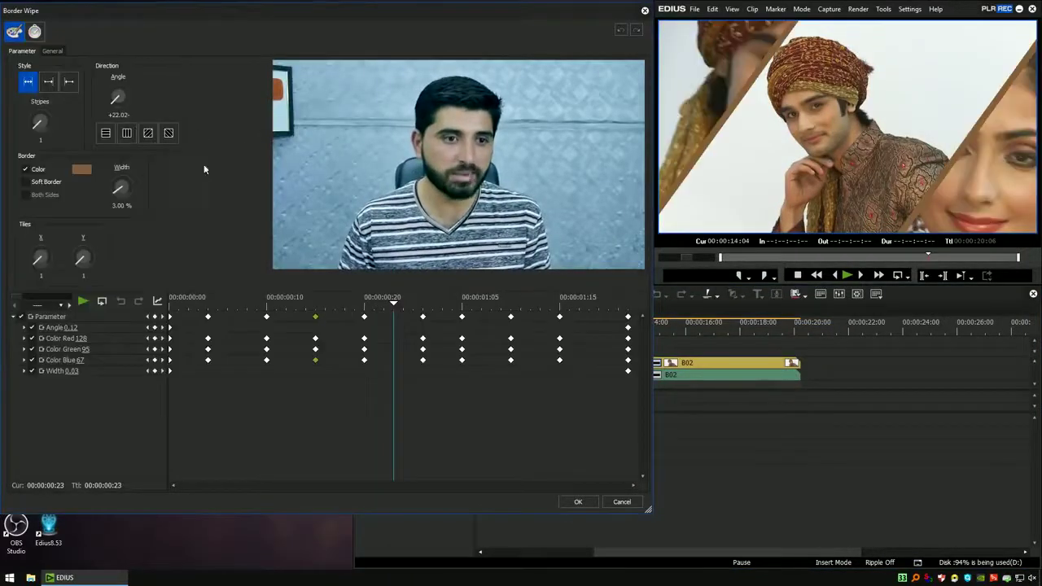
left_click_drag(219, 304, 139, 309)
left_click(216, 327)
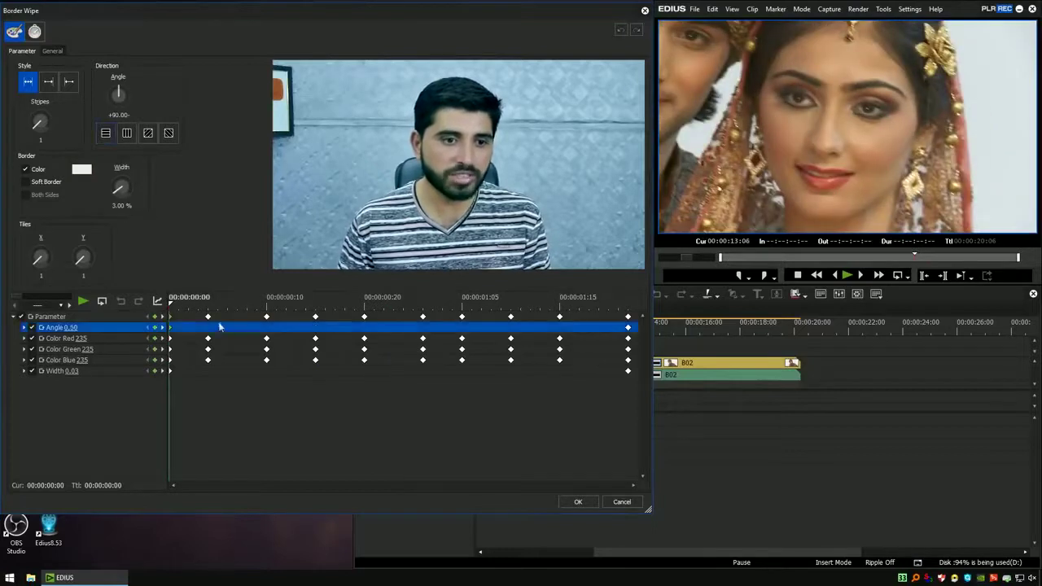
Set the copied Border Wipe's end keyframe angle to +90°, accept the settings and play back the transition between C06 and B02
key("space")
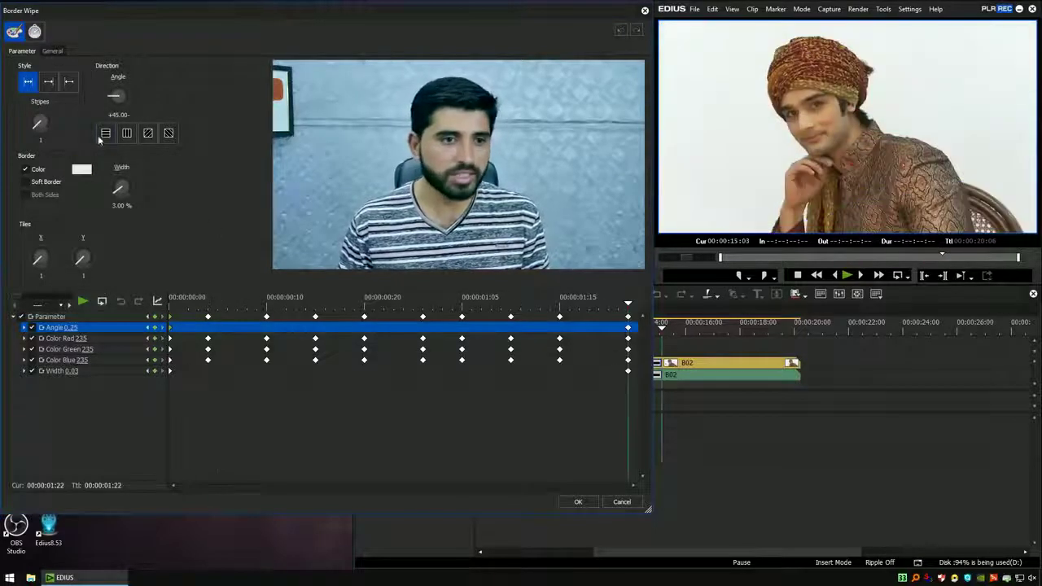
mouse_move(462, 306)
left_mouse_down()
mouse_move(180, 310)
mouse_move(480, 313)
left_mouse_up()
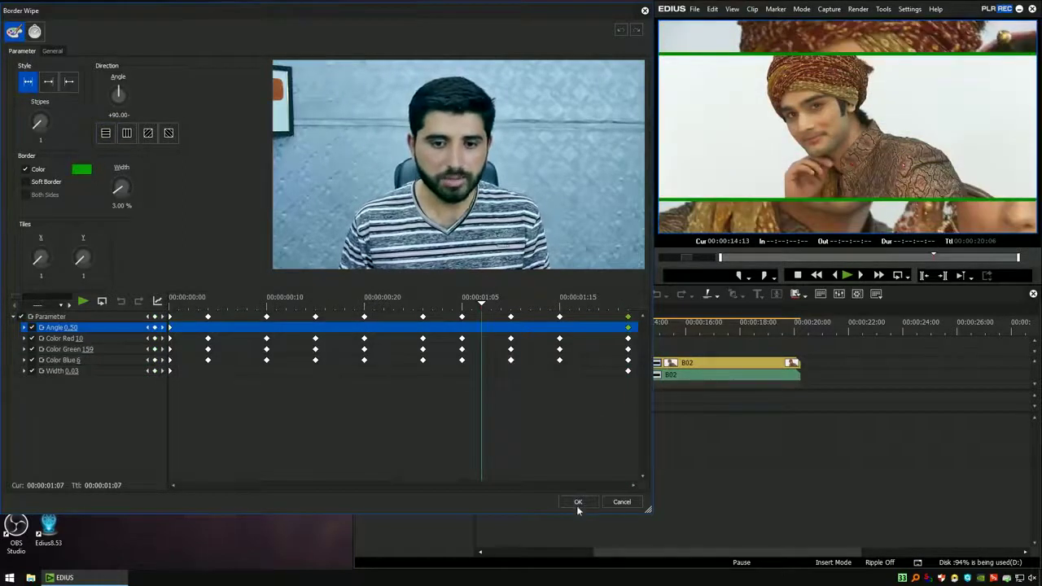
left_click(577, 502)
left_click(603, 330)
key("space")
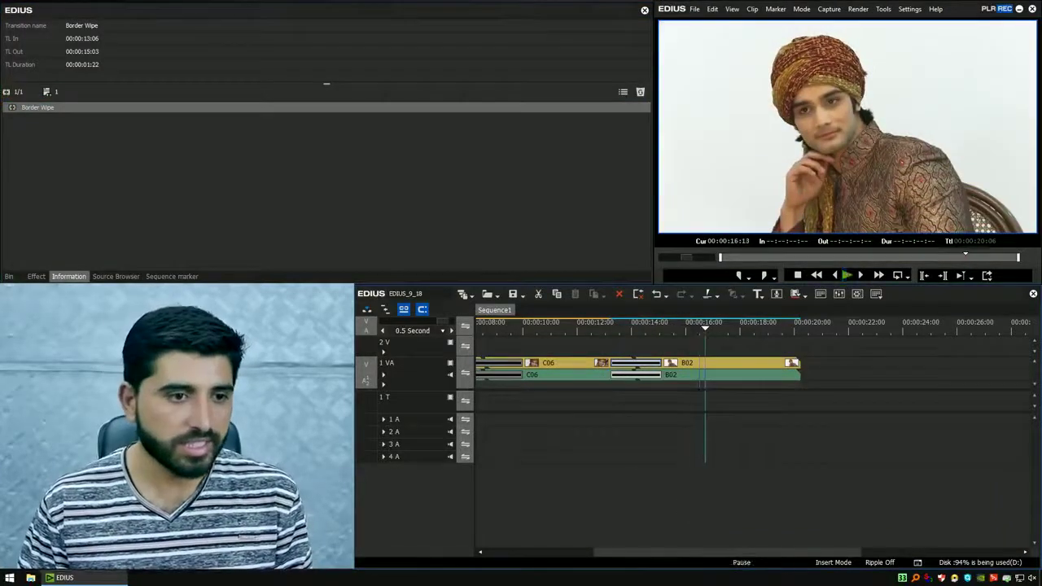
Place clip G01 from the bin on track 2 V overlapping B02's end, and apply a 2D Border Wipe to G01's start
left_click(11, 277)
left_click_drag(371, 120, 790, 344)
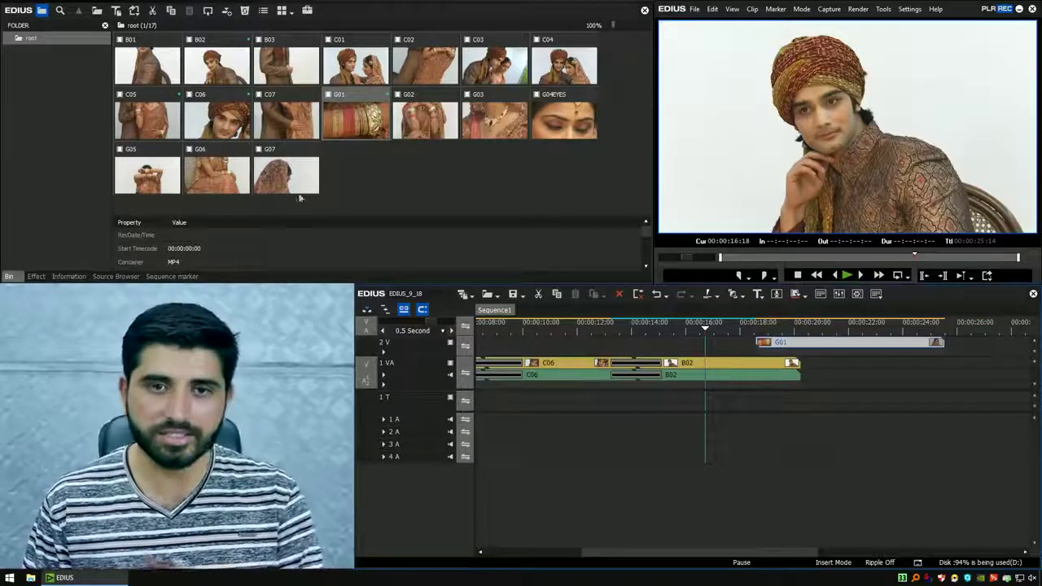
left_click(36, 276)
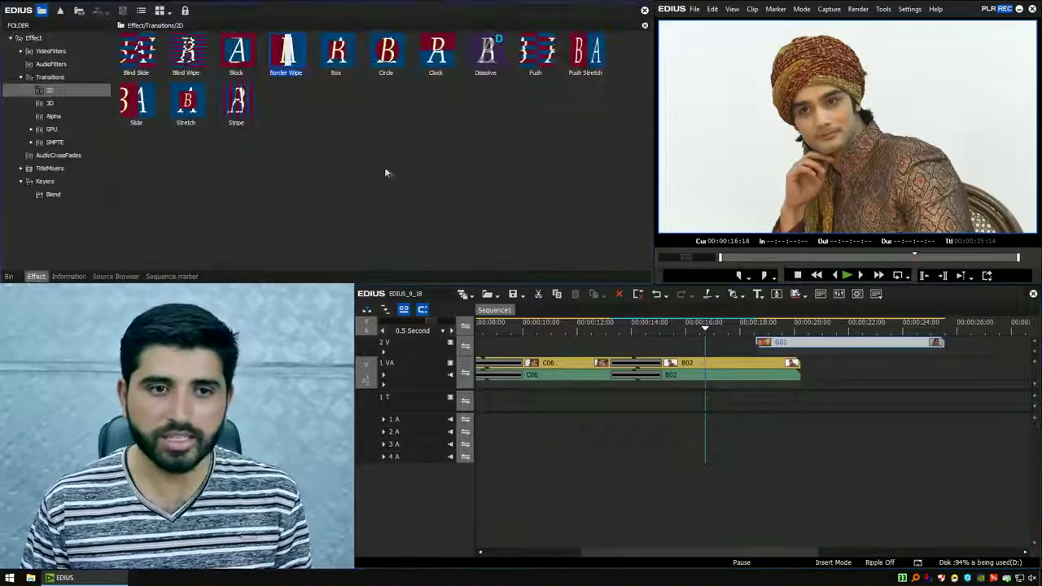
left_click_drag(325, 66, 797, 359)
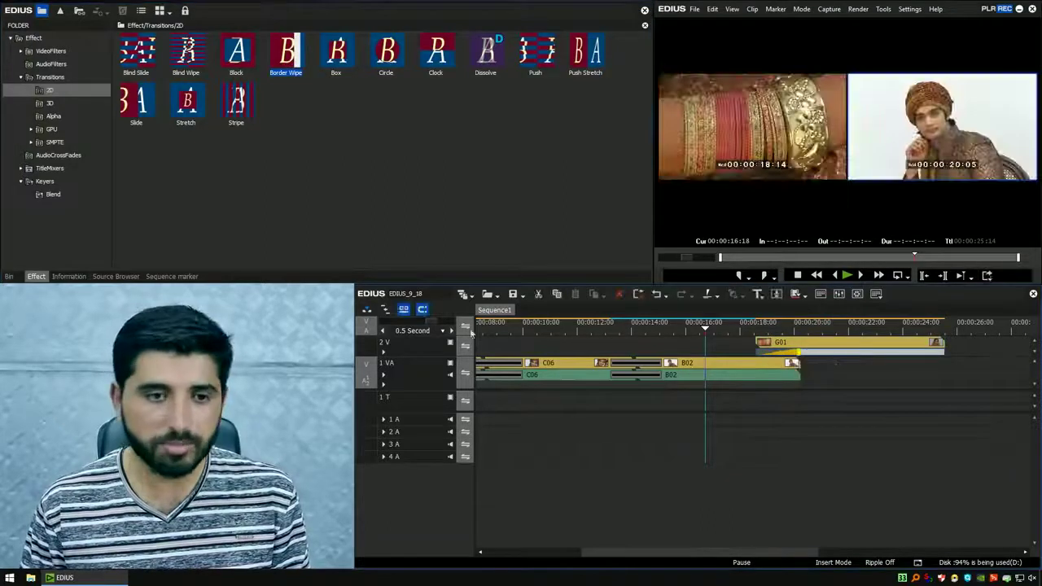
Open the parameters of G01's Border Wipe, set the direction angle to +90° and preview the wipe from its start
left_click(68, 276)
double_click(169, 105)
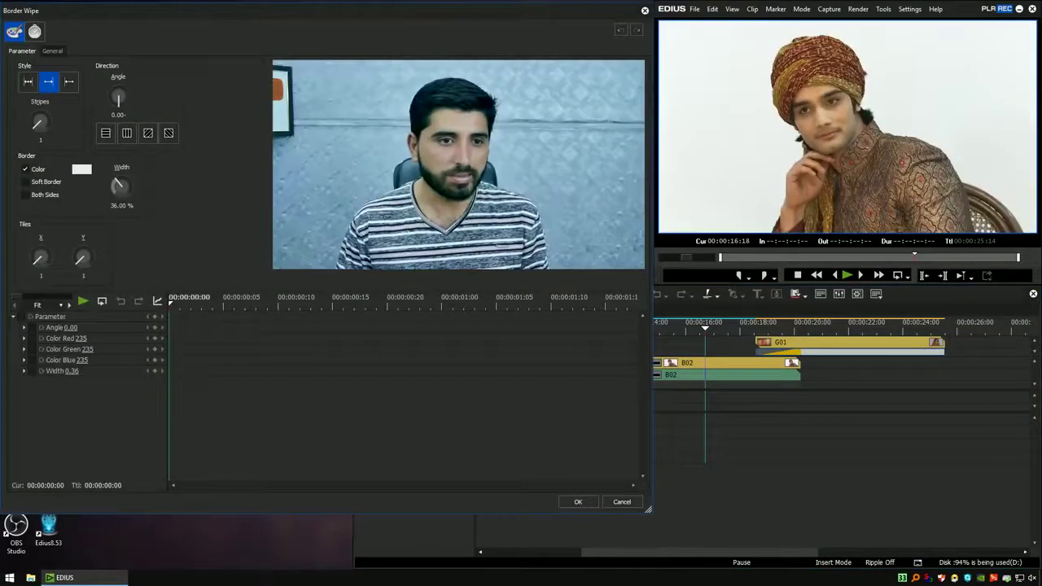
left_click(106, 132)
left_click_drag(219, 303, 573, 348)
left_click_drag(200, 297, 105, 302)
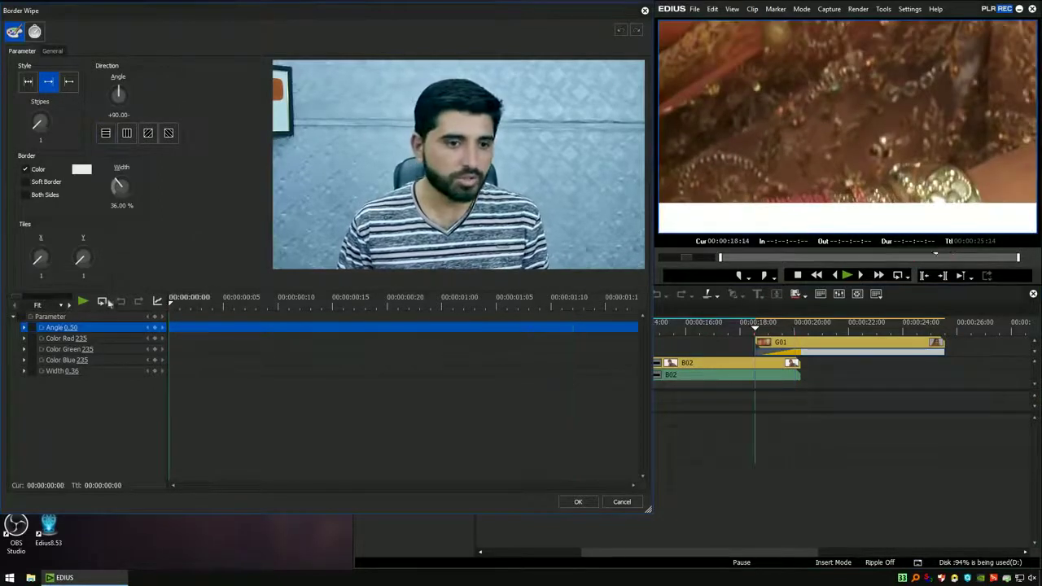
Set the border width to 3.0 % and turn on parameter keyframing with keyframes at the transition's start and near its end
left_click(122, 205)
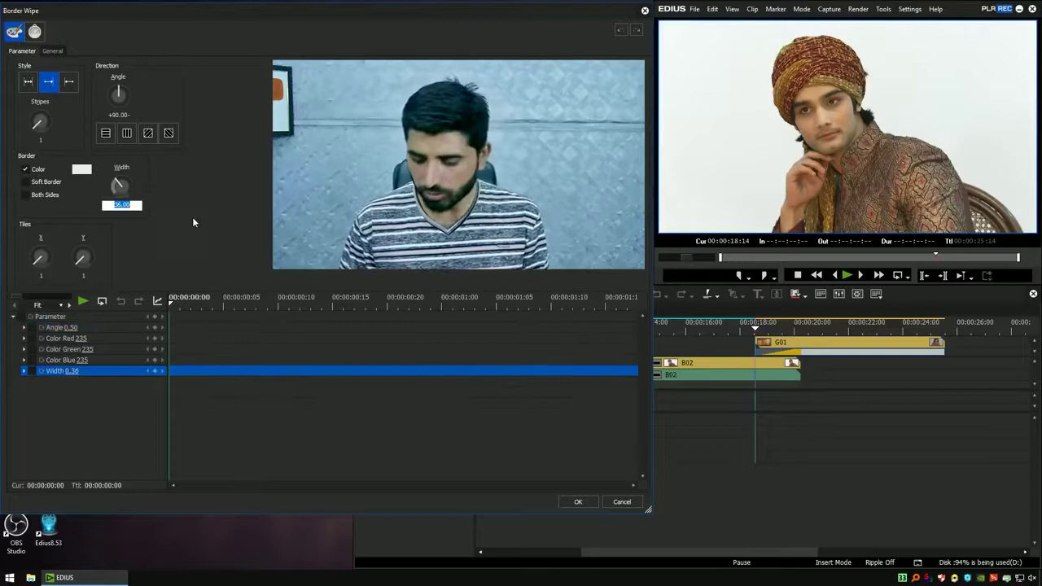
type("3.0")
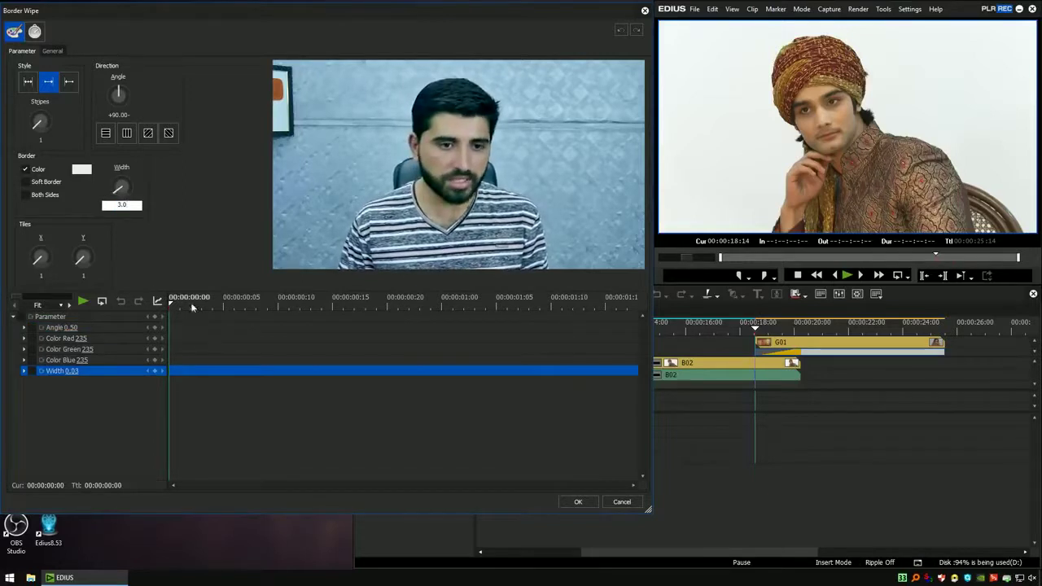
key("Return")
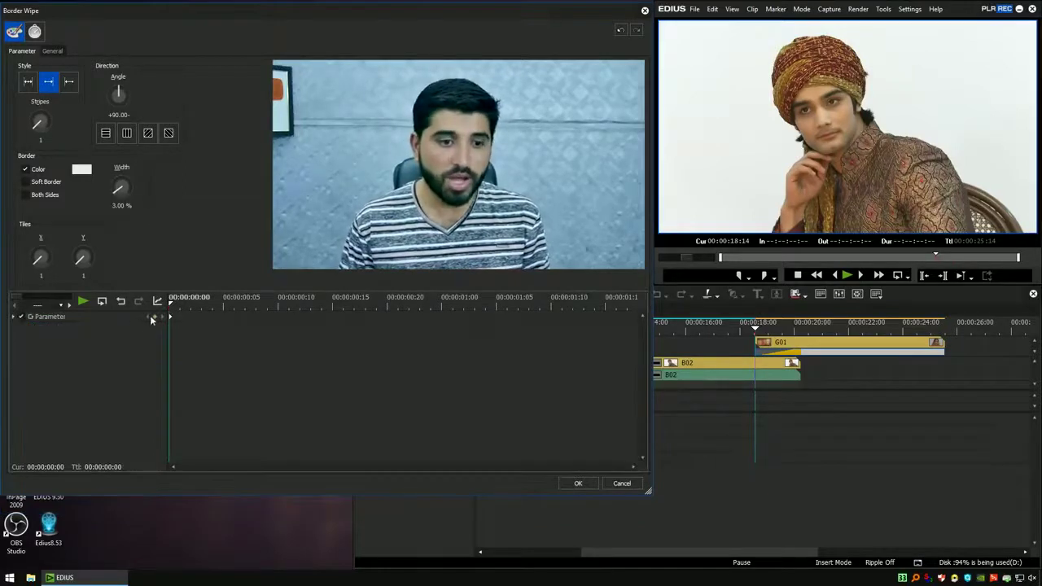
key("space")
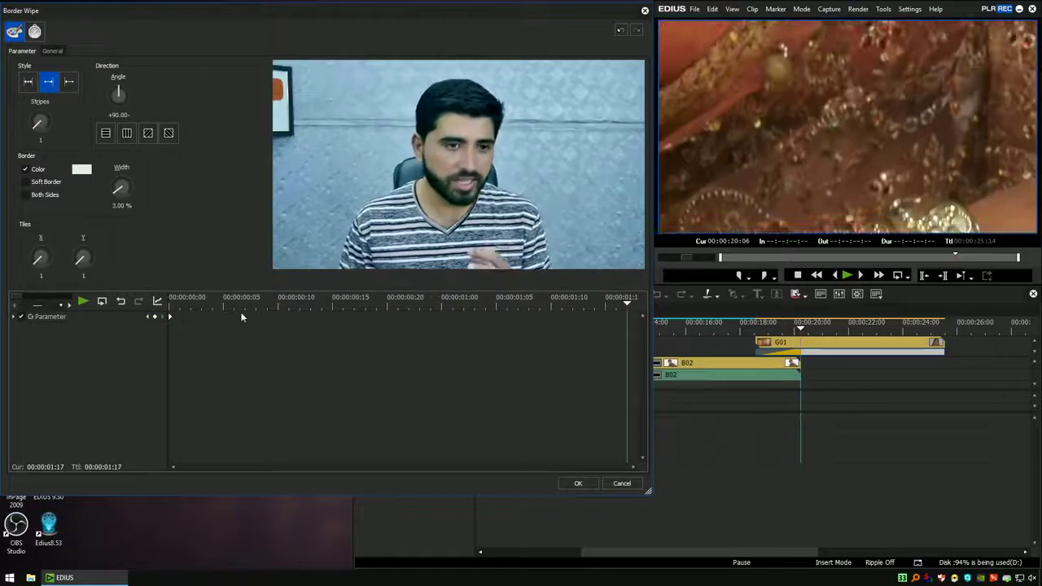
left_click(115, 208)
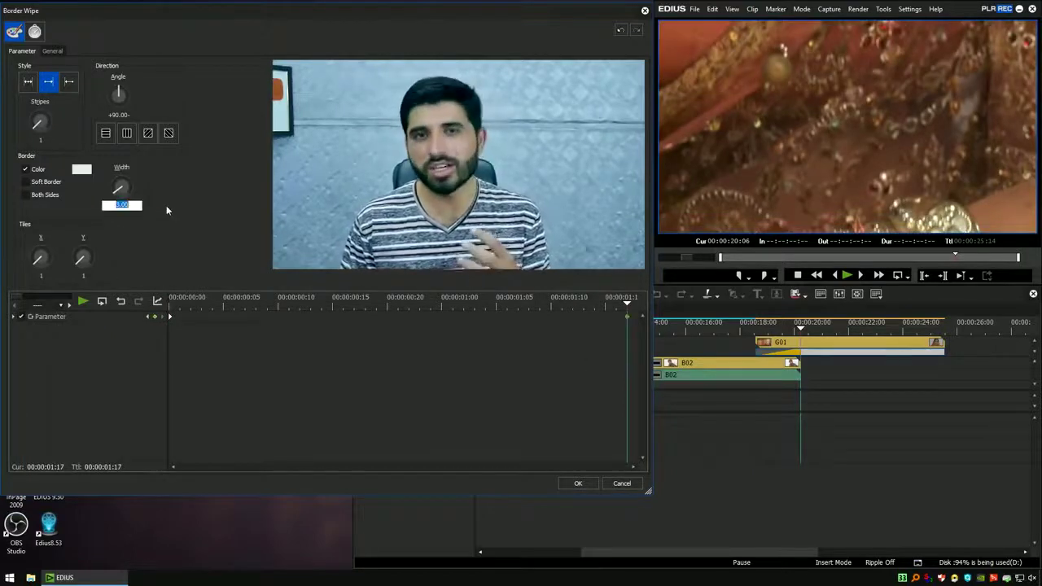
type("3.0")
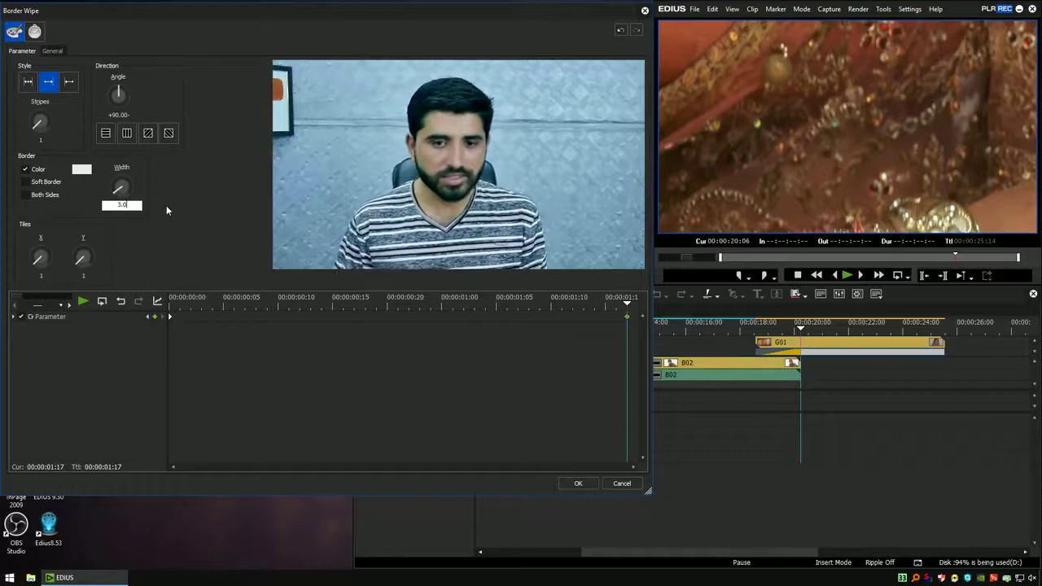
left_click_drag(606, 306, 150, 315)
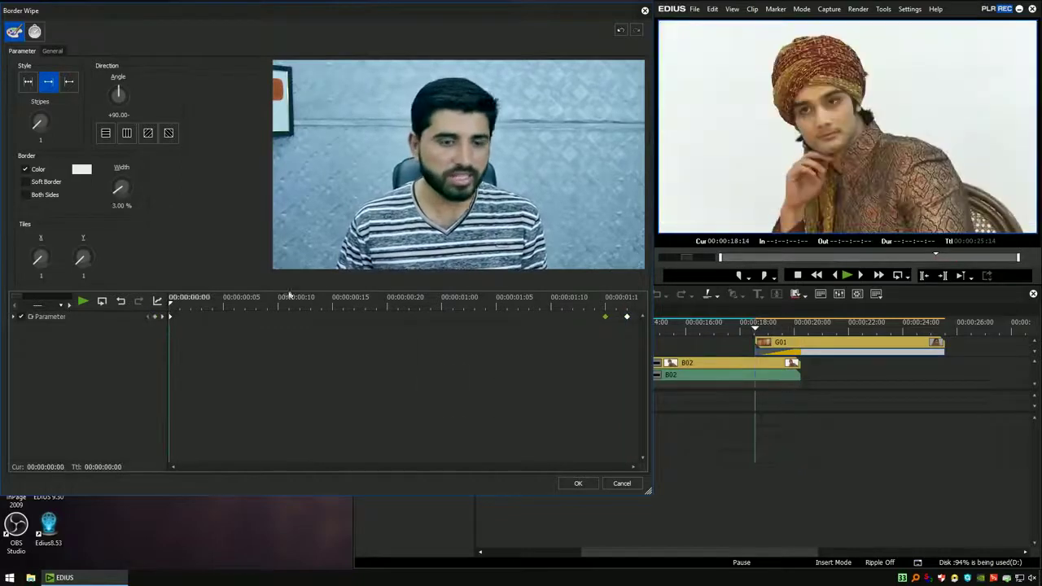
Keyframe the border colour as cyan at the start, orange at 00:00:00:05 and green at 00:00:00:10
left_click(82, 170)
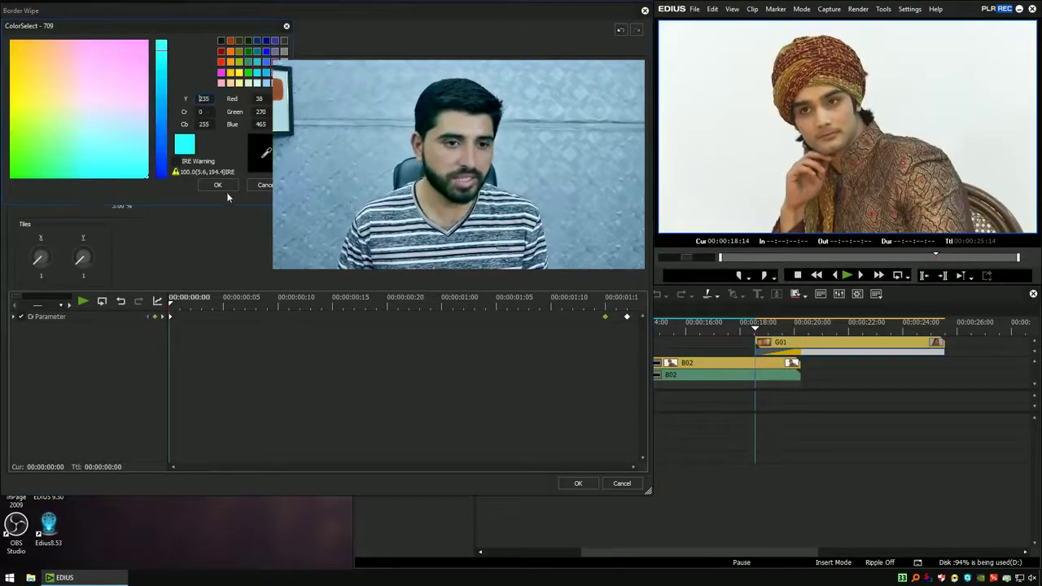
left_click(218, 185)
left_click(223, 302)
left_click(90, 170)
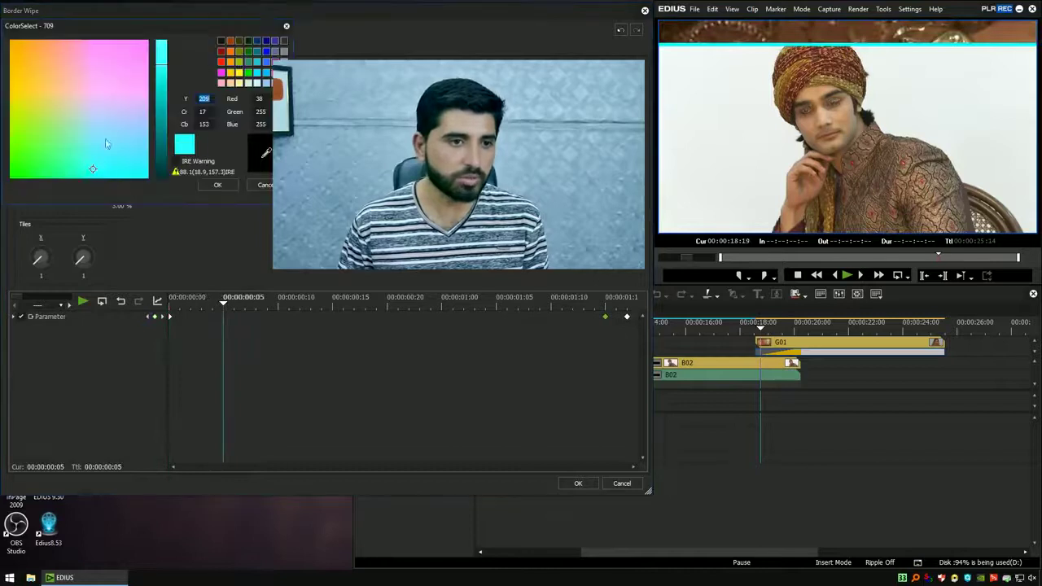
left_click(218, 185)
left_click(278, 301)
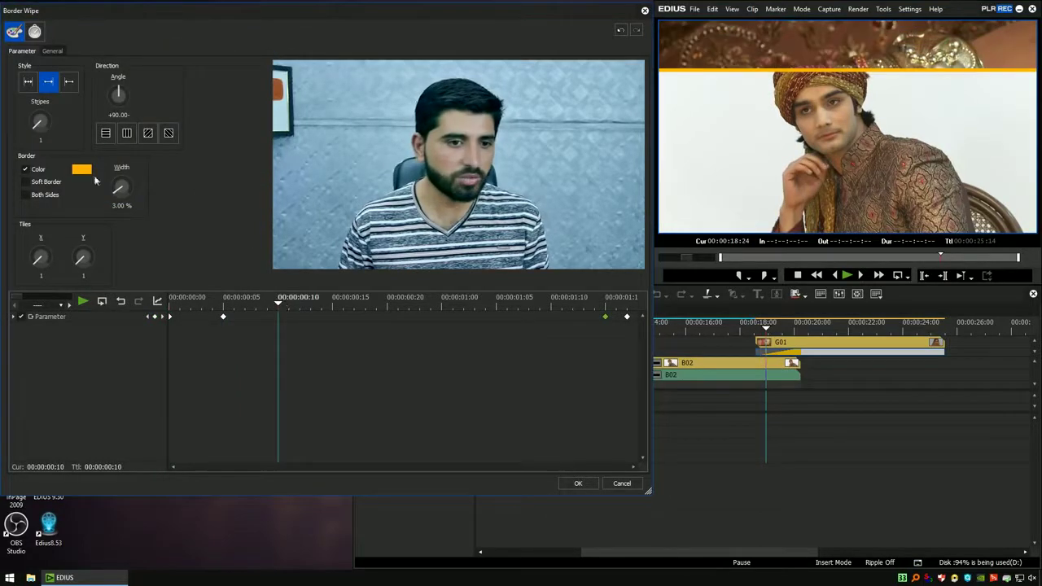
left_click(90, 171)
left_click(218, 184)
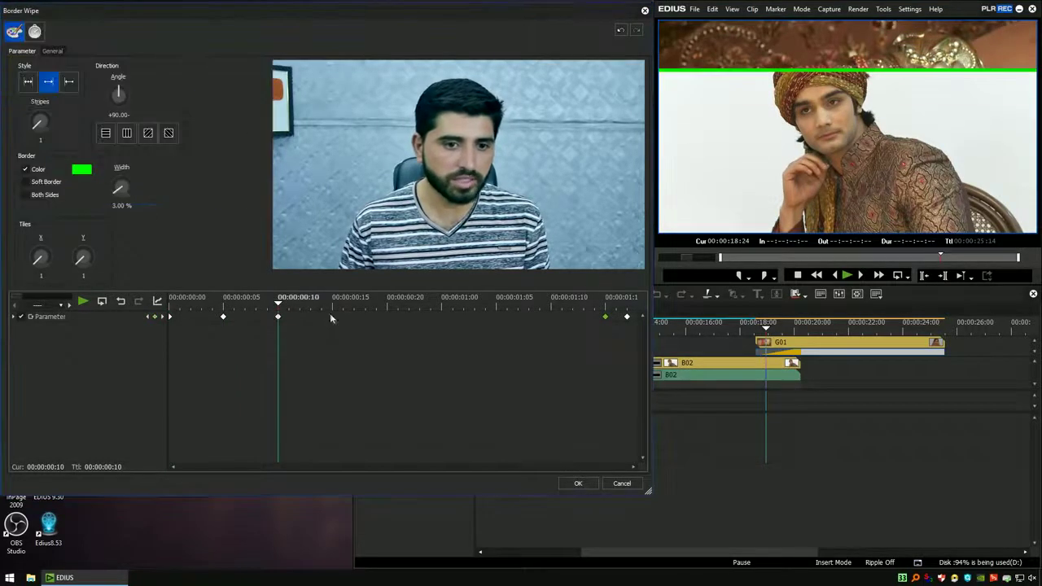
Keyframe the border colour as pink at 00:00:00:15 and dark blue at 00:00:00:19
left_click(331, 302)
left_click(79, 170)
left_click(161, 61)
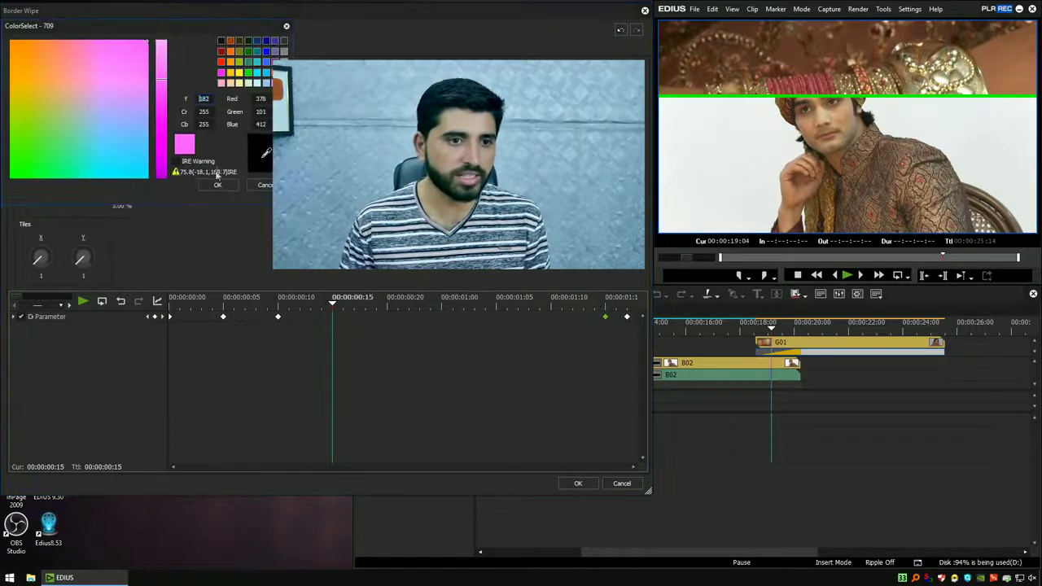
left_click(218, 185)
left_click(378, 303)
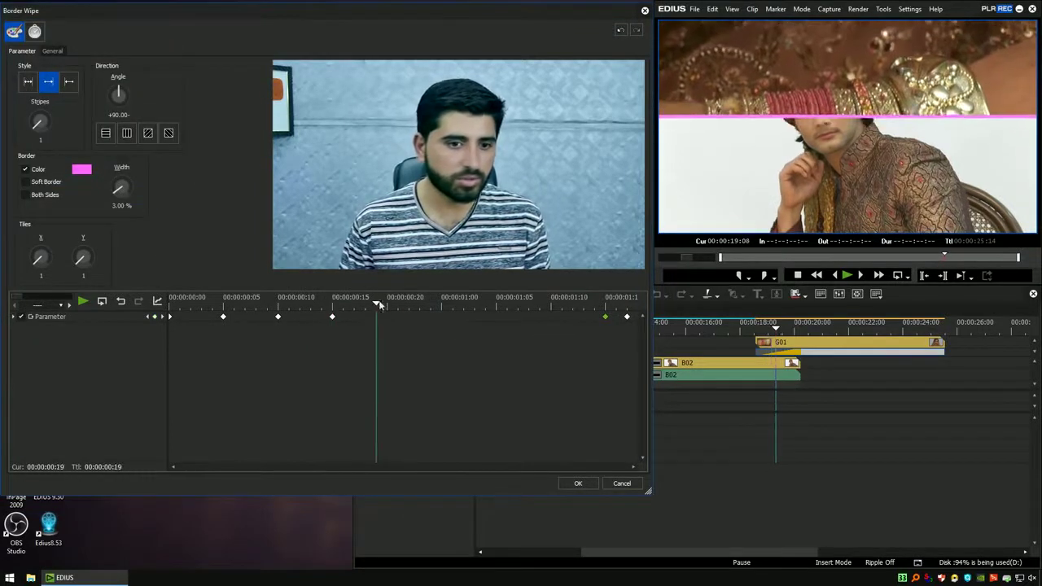
left_click(82, 174)
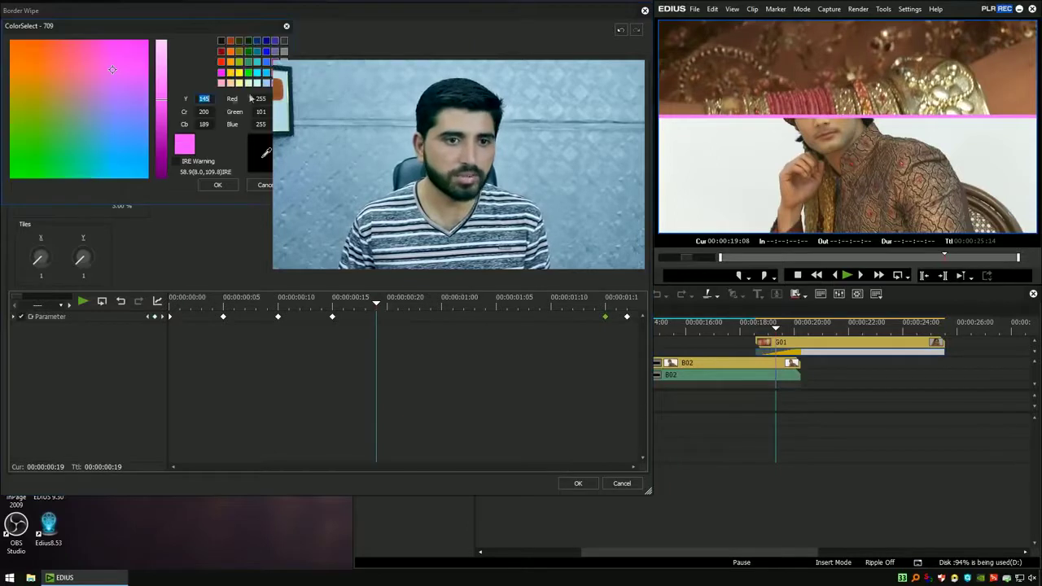
left_click(266, 52)
left_click(231, 185)
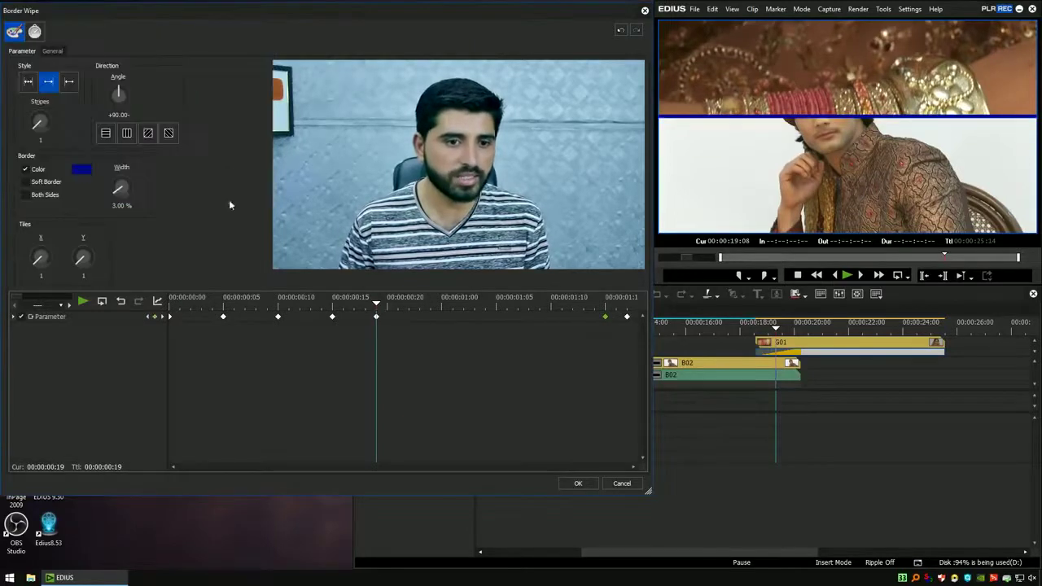
Copy the four colour keyframes after the start, paste them from 00:00:01:00 onward, and even out the keyframe spacing to five frames
left_click_drag(280, 329, 210, 301)
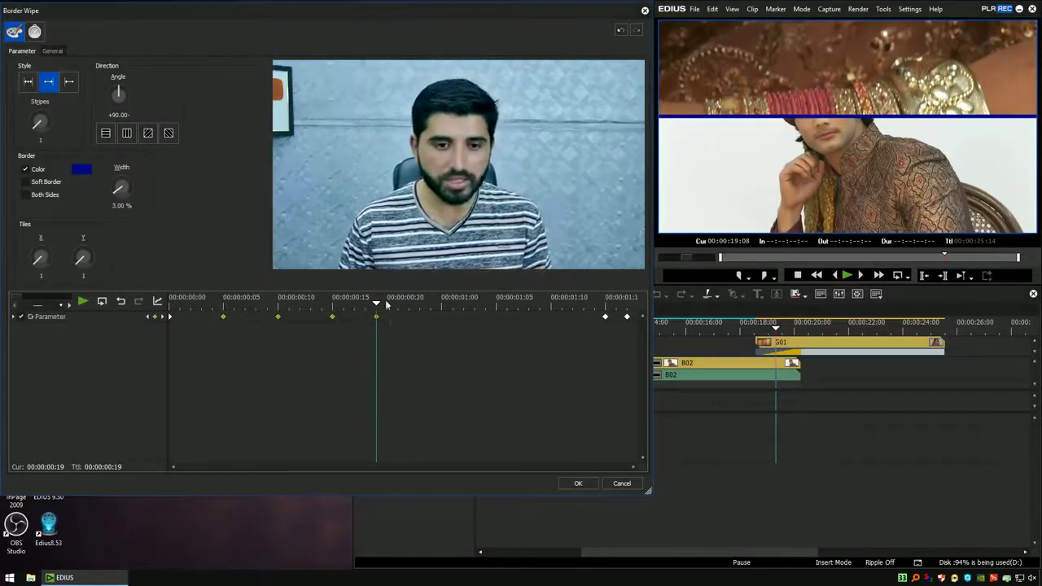
left_click(440, 309)
left_click(350, 338)
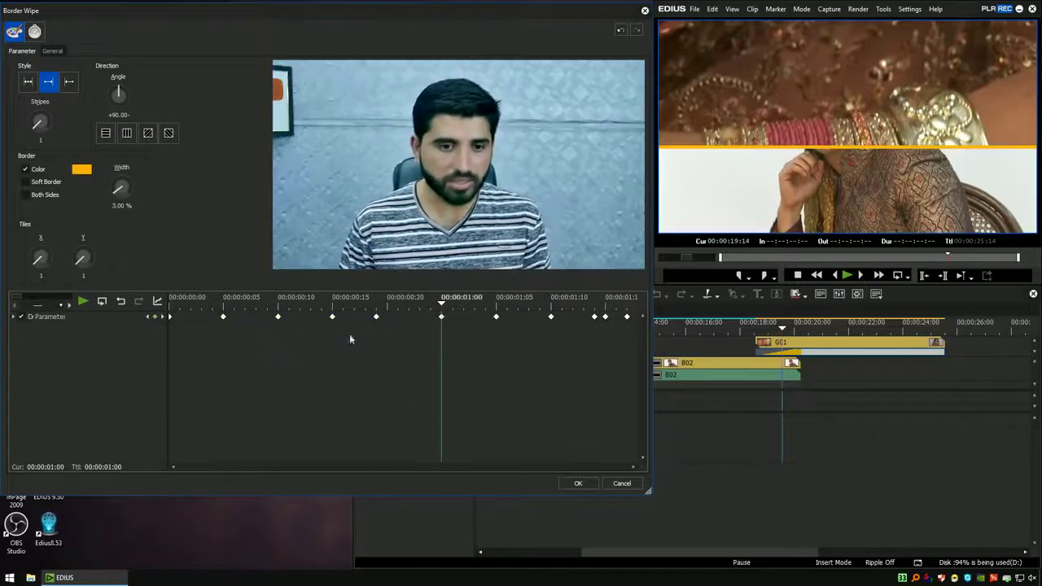
left_click_drag(601, 319, 606, 319)
left_click(593, 332)
mouse_move(440, 306)
left_mouse_down()
mouse_move(287, 304)
mouse_move(440, 317)
left_mouse_up()
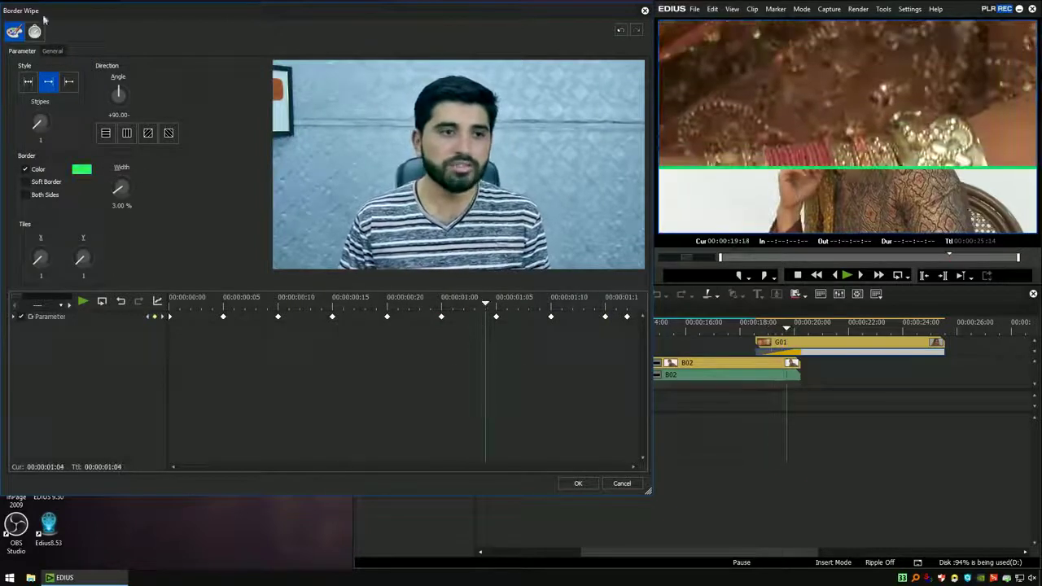
Apply the Bound time preset to G01's Border Wipe and accept the transition settings
left_click(34, 31)
left_click(126, 79)
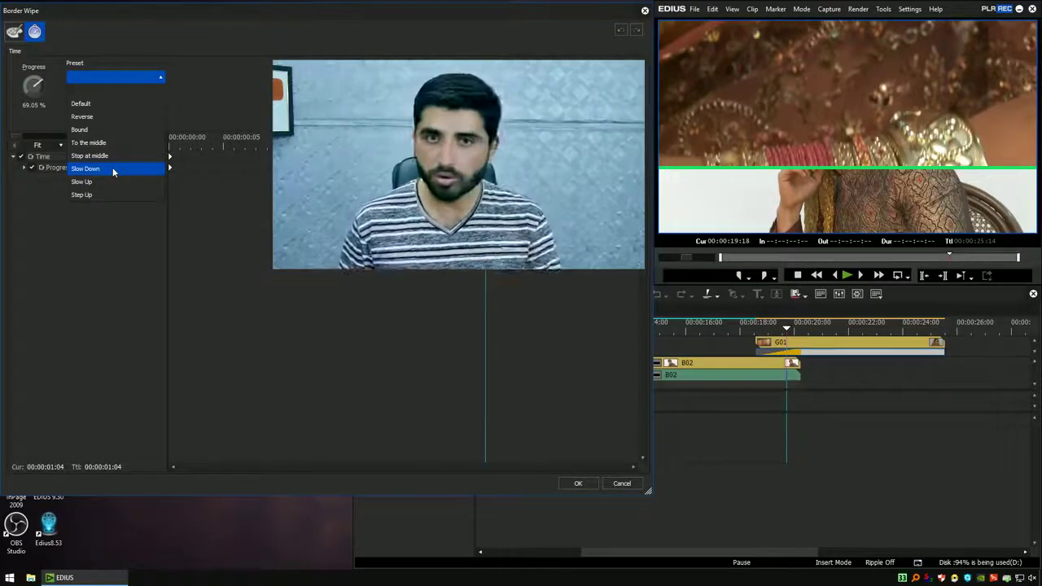
left_click(123, 130)
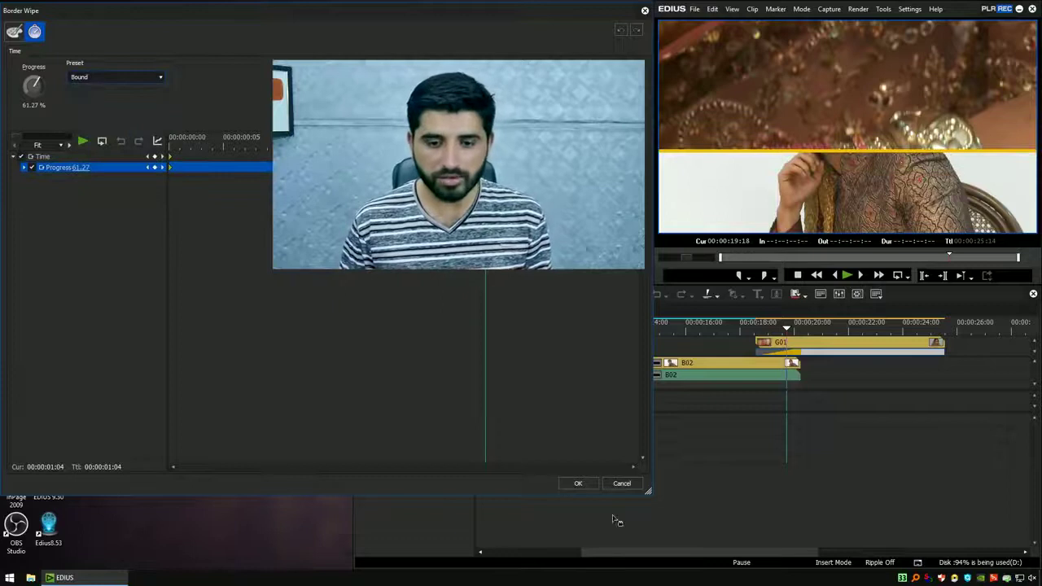
left_click(578, 484)
Play back the Border Wipe from B02 into G01 twice from its beginning
left_click(726, 484)
key("a")
key("space")
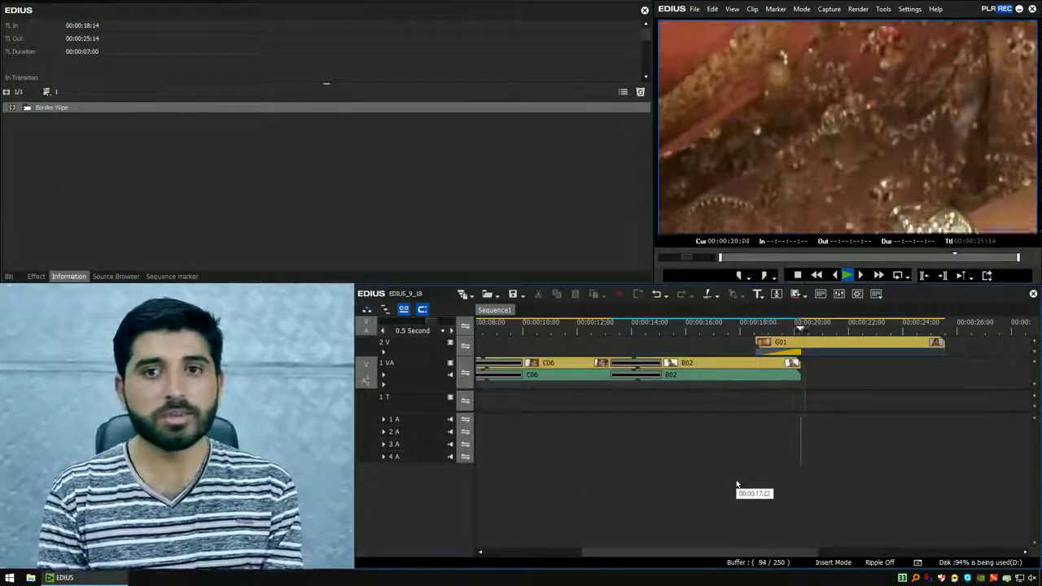
key("a")
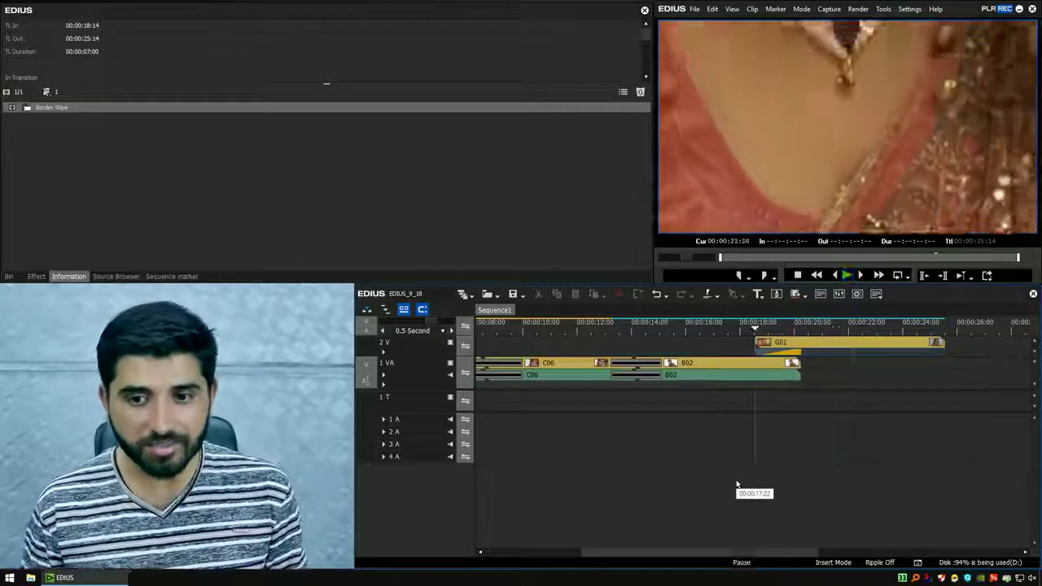
key("space")
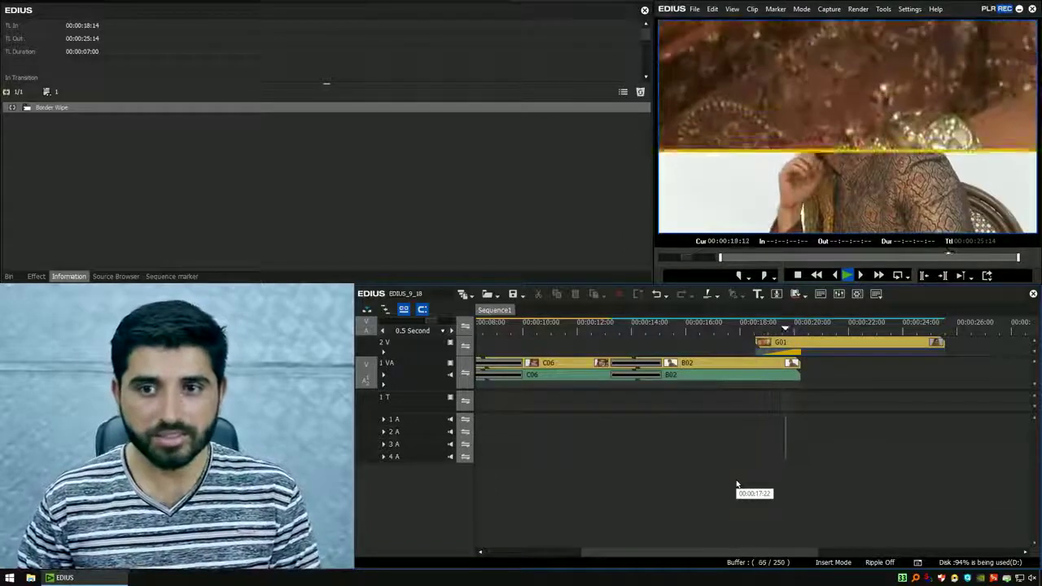
Place clip G06 from the bin on track 1 VA beneath the end of G01, and bring up the 2D transitions
scroll(736, 485, "down", 1)
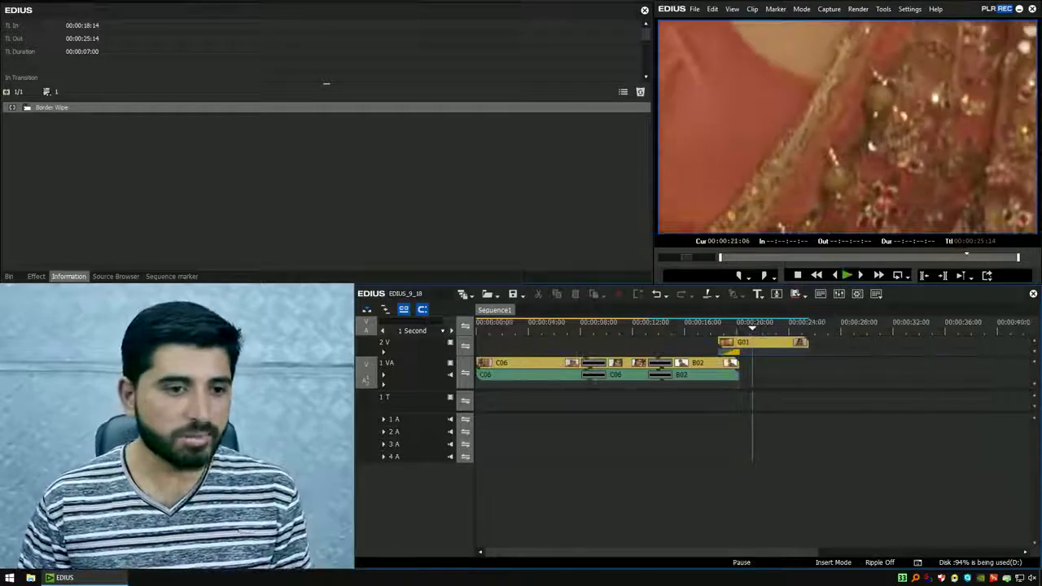
left_click(36, 277)
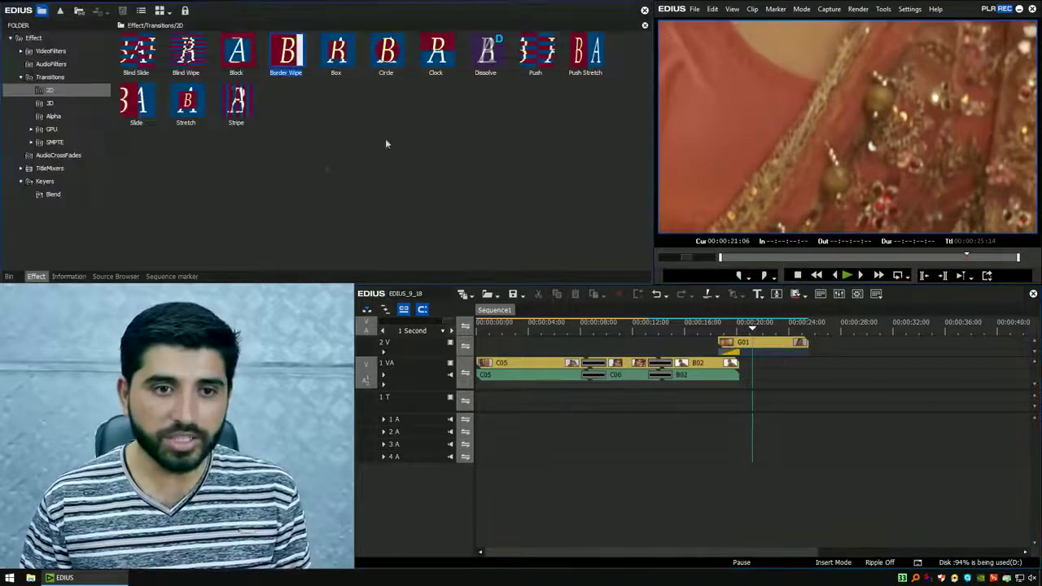
left_click(8, 276)
left_click_drag(244, 180, 791, 363)
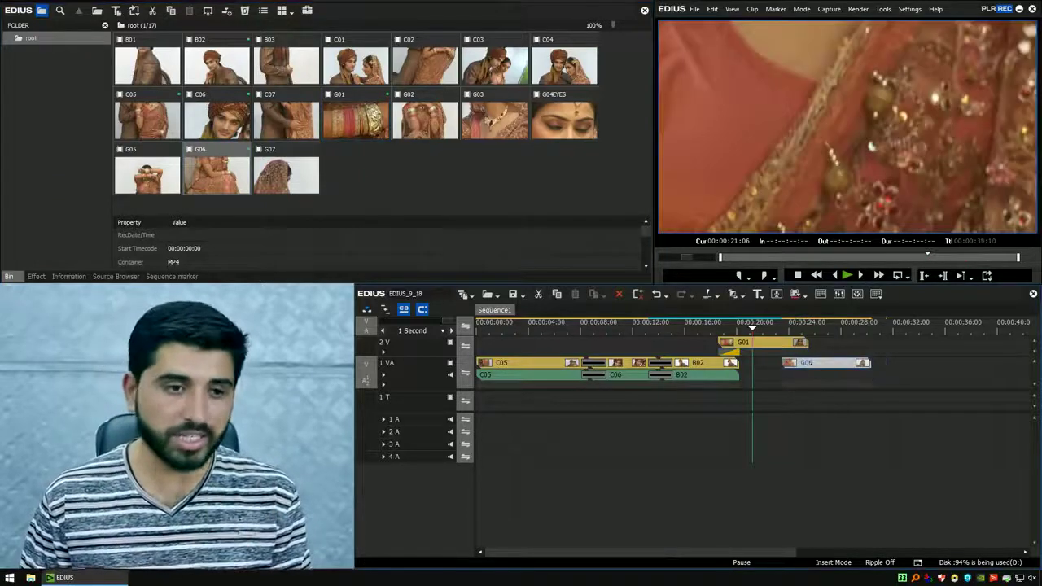
left_click(36, 276)
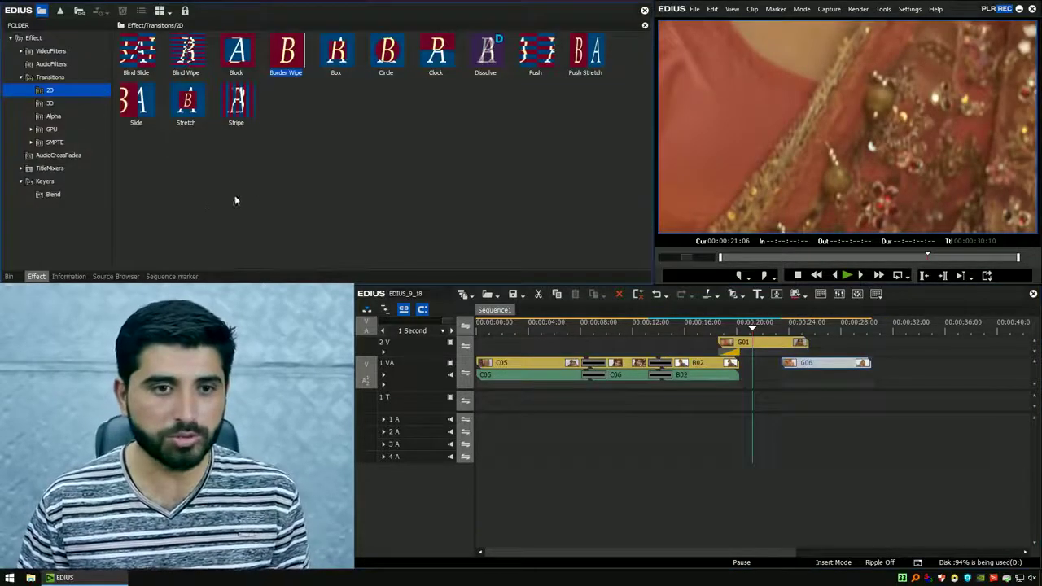
Add a Circle transition to the end of G01, extend it back to the start of G06, and open its settings
left_click(386, 55)
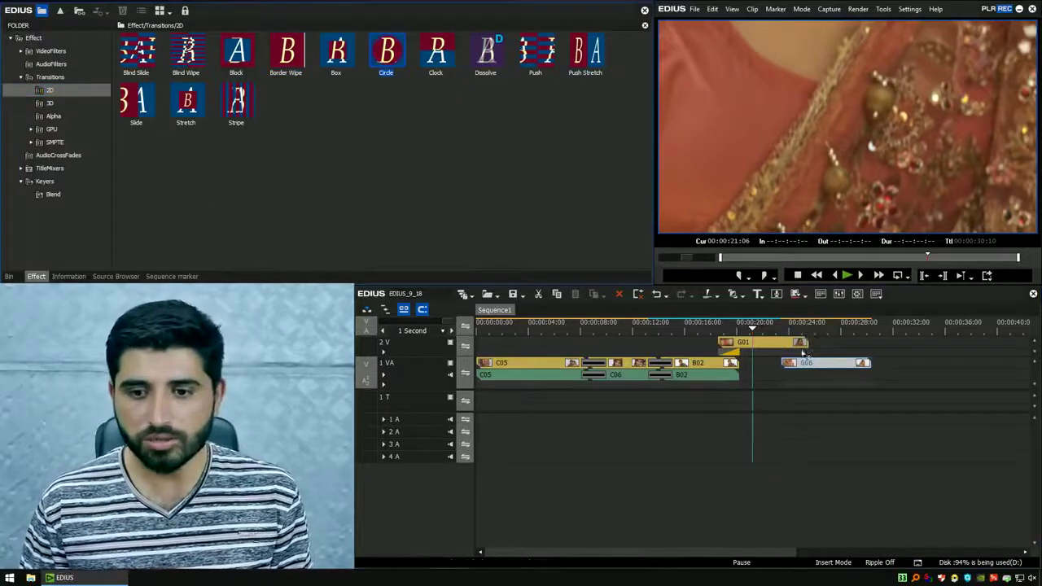
left_click_drag(804, 352, 781, 353)
left_click(66, 276)
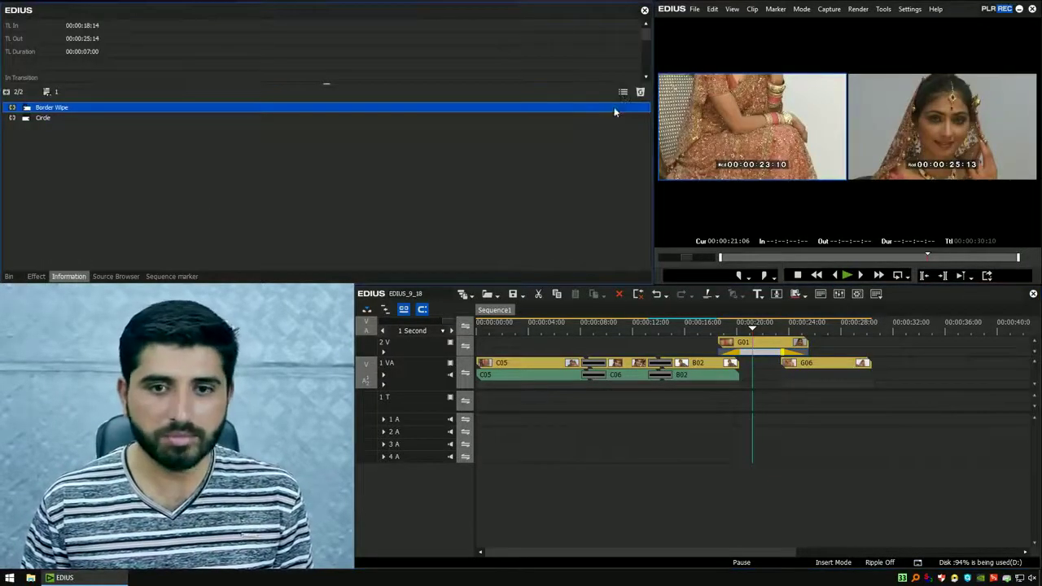
left_click(613, 118)
left_click(623, 91)
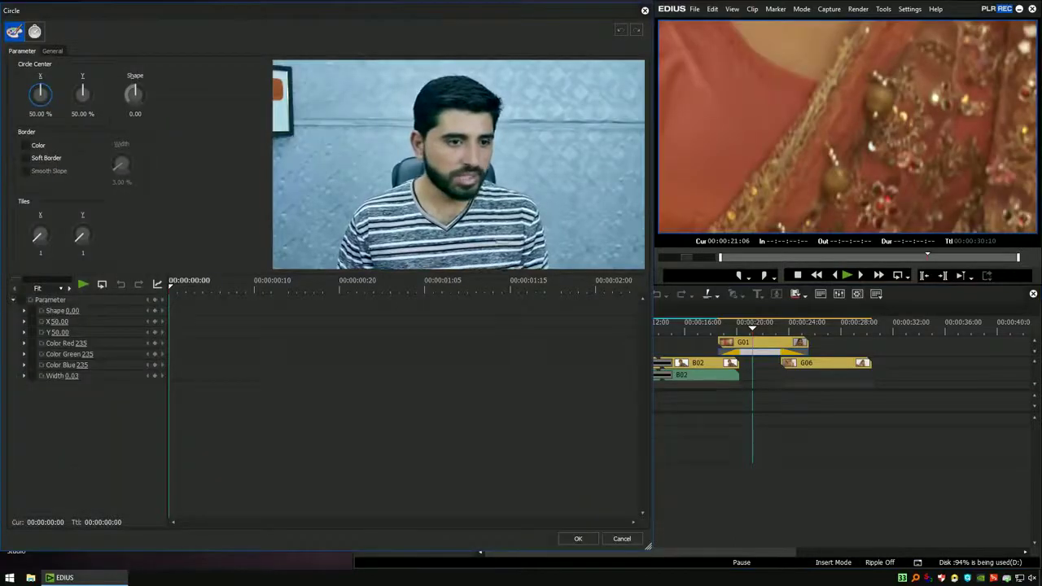
Turn on parameter keyframing for the Circle from start to 00:00:02:04, enable its border colour, and scrub through to 00:00:01:03
left_click(14, 300)
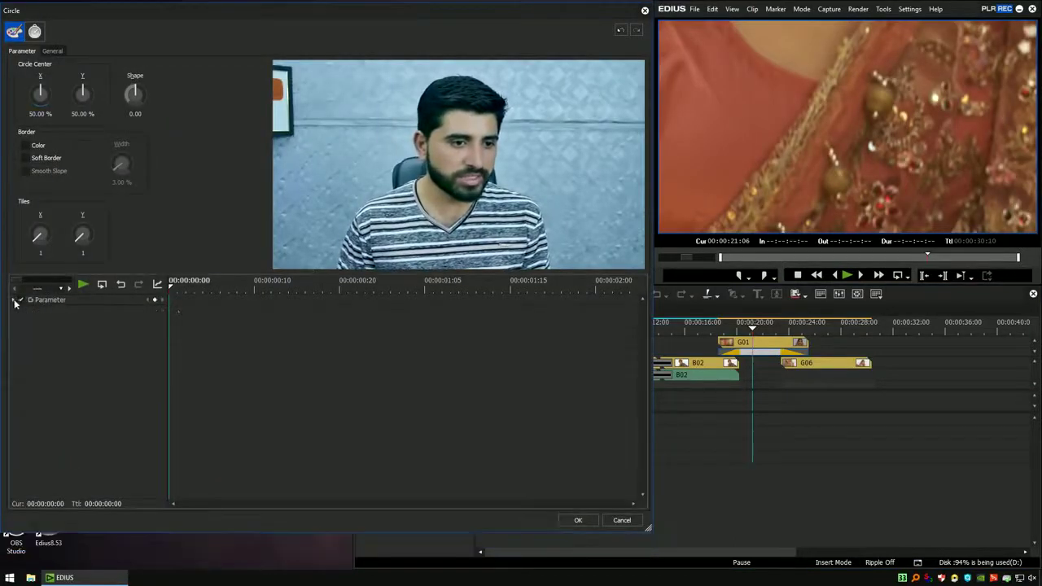
left_click_drag(184, 286, 656, 297)
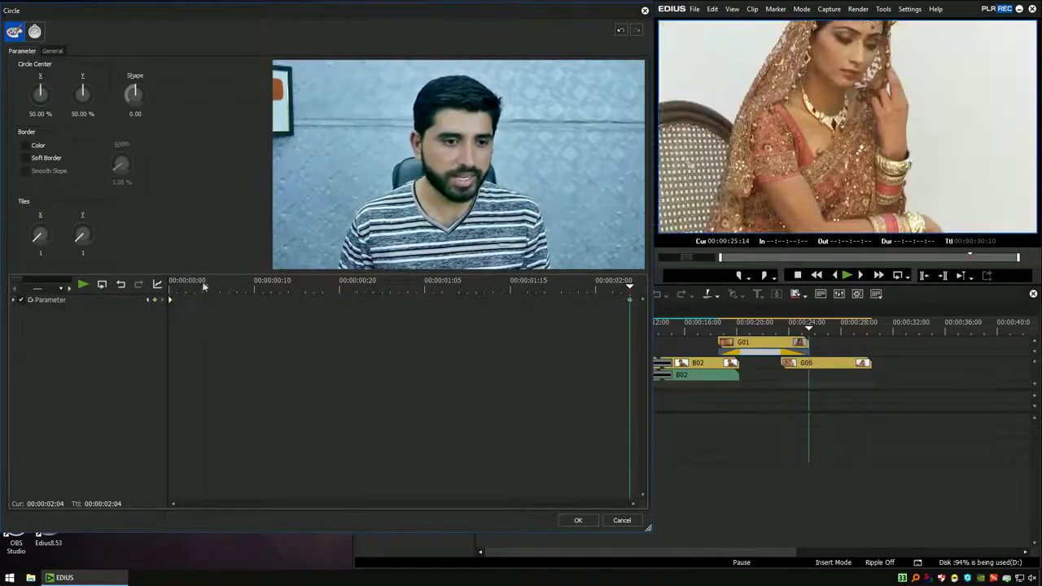
left_click_drag(204, 286, 163, 284)
left_click(26, 146)
left_click(122, 181)
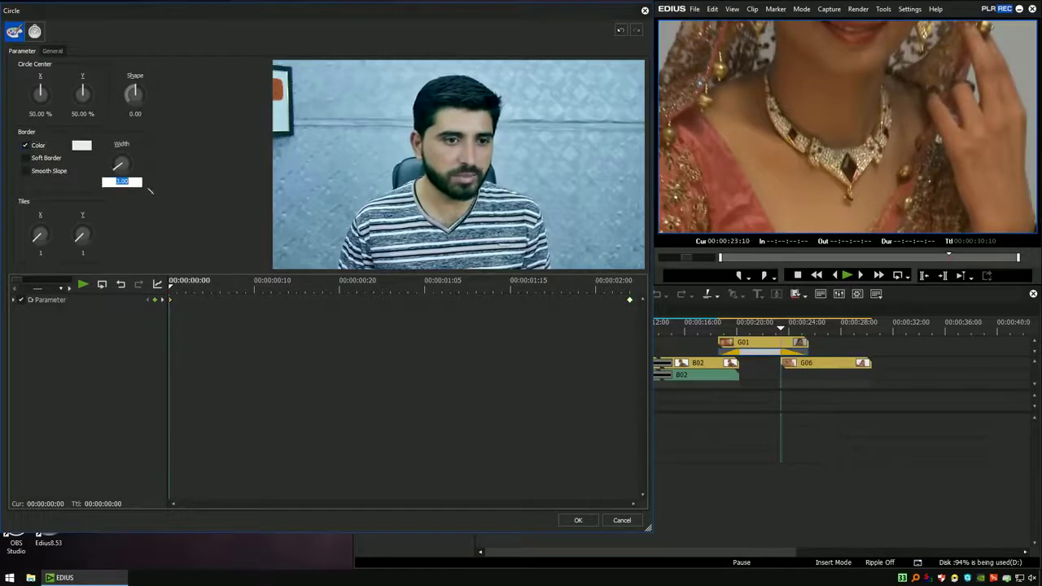
left_click_drag(179, 288, 408, 331)
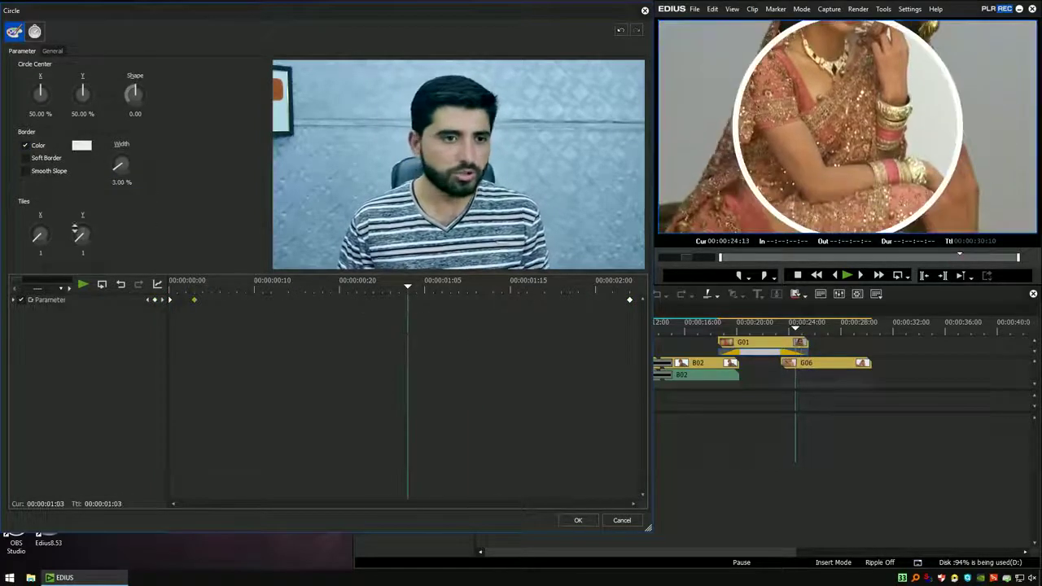
Keyframe the Circle's border colour to yellow at 00:00:01:03 and red at 00:00:00:14
left_click(80, 147)
left_click(231, 62)
left_click(218, 185)
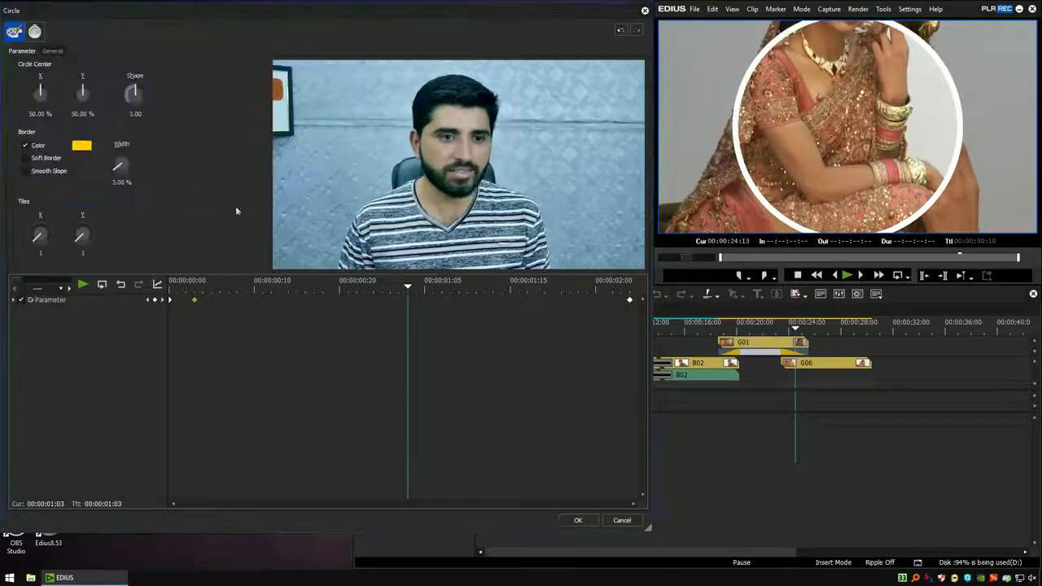
left_click(286, 281)
left_click(81, 145)
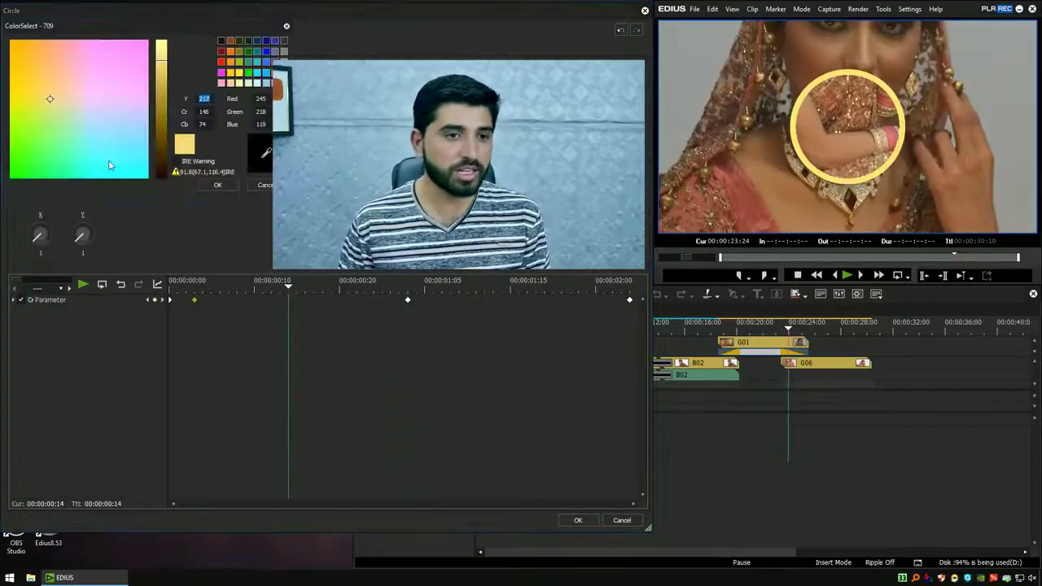
left_click(222, 63)
left_click(218, 186)
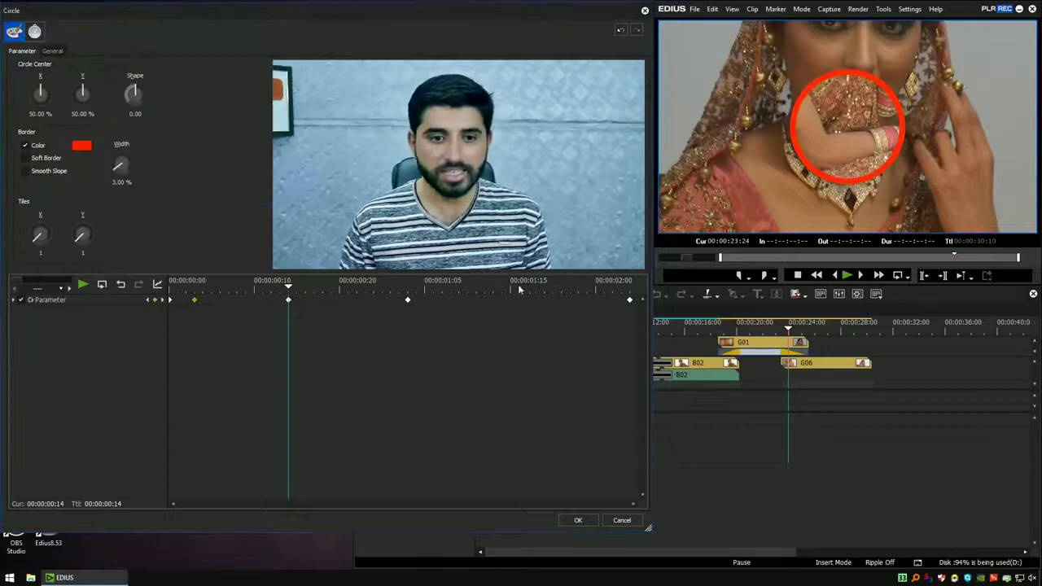
Keyframe the Circle's border colour to blue at 00:00:01:16 and cyan at 00:00:02:04
left_click_drag(526, 286, 519, 287)
left_click(83, 146)
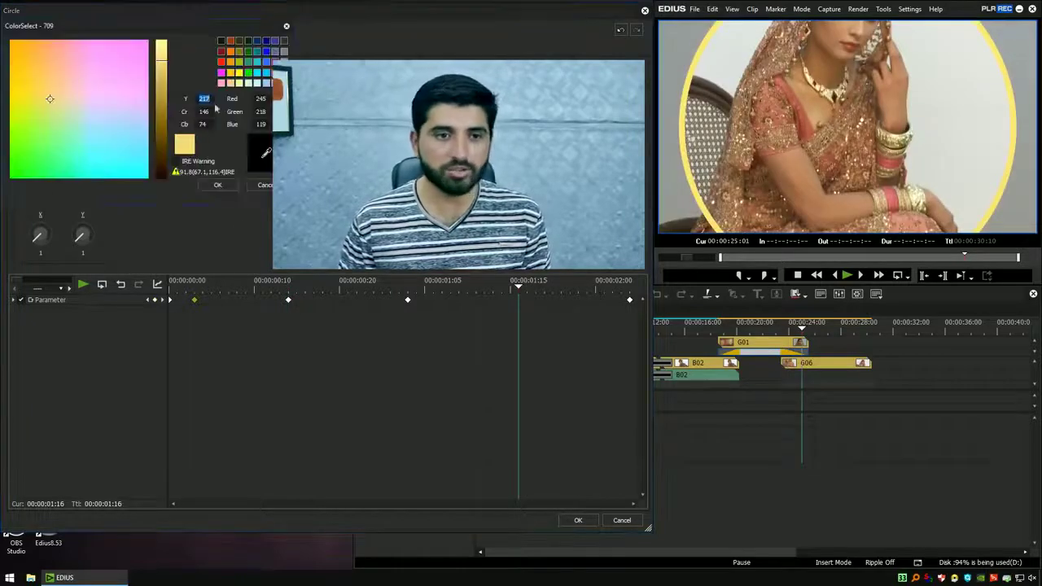
left_click(267, 53)
left_click(230, 184)
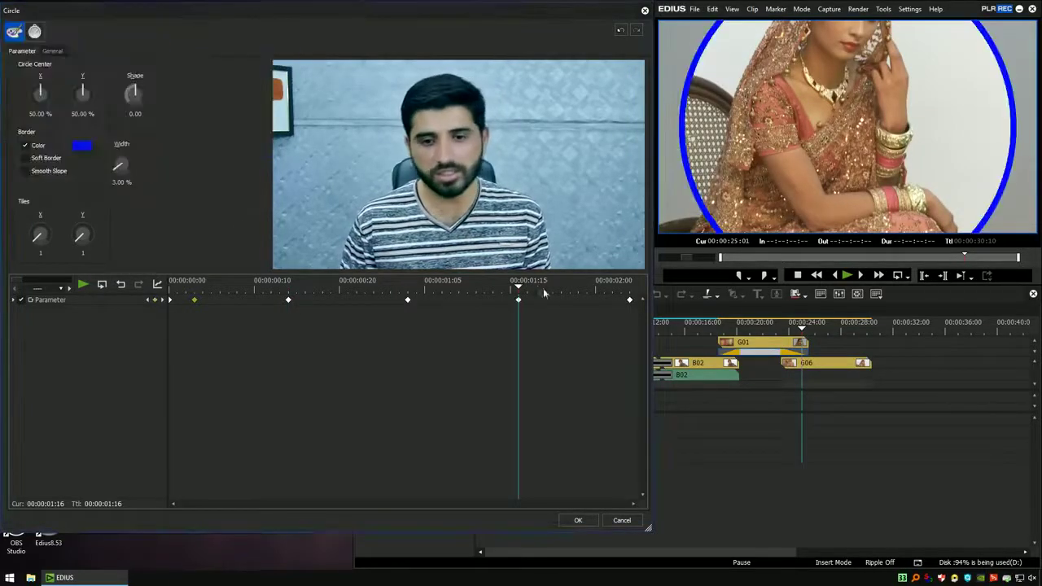
left_click_drag(544, 290, 647, 300)
left_click(82, 145)
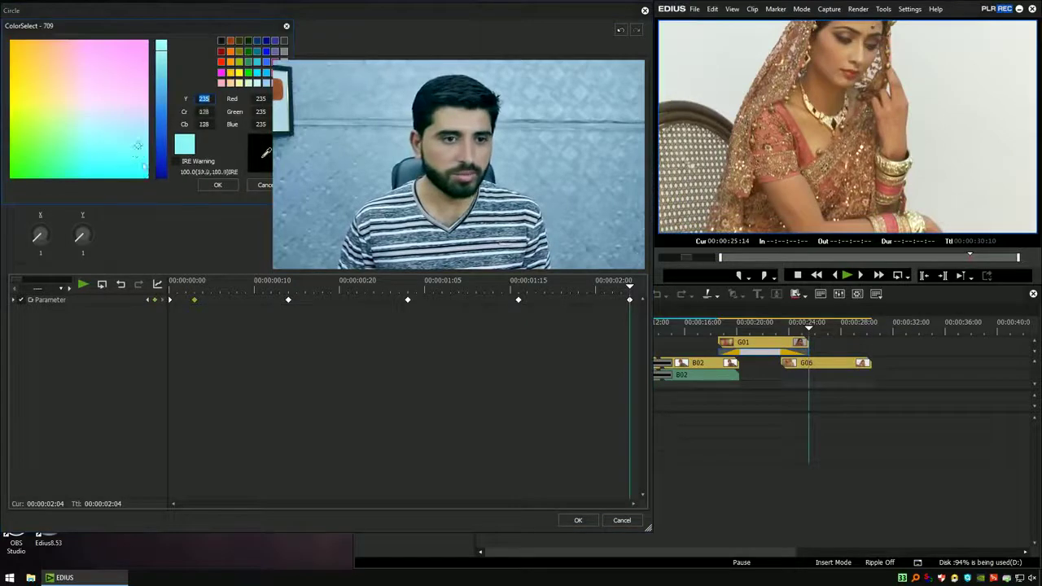
left_click(215, 186)
Delete the stray keyframe just after the start and play the Circle transition from its beginning
left_click_drag(424, 298, 144, 303)
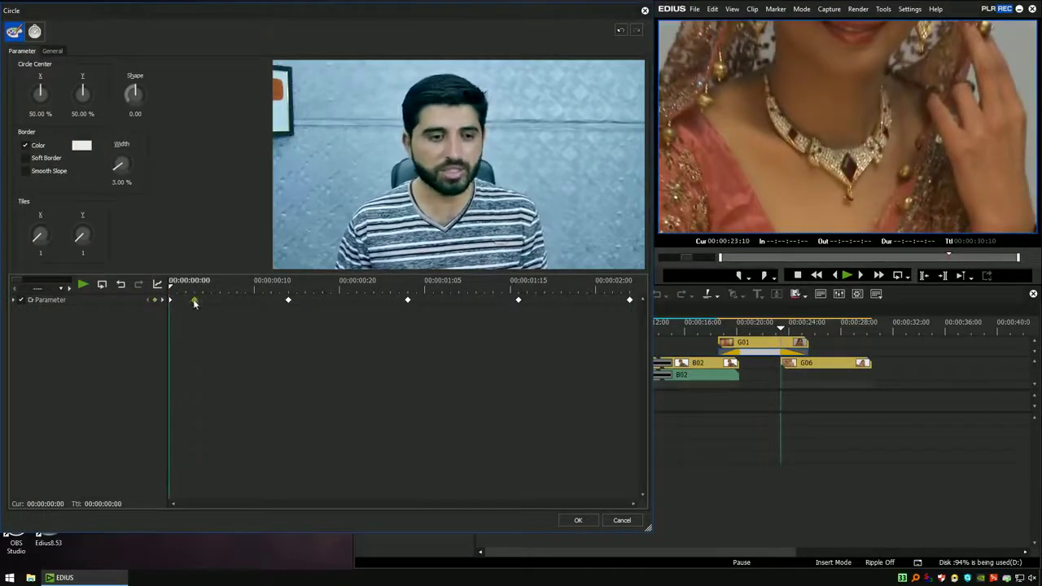
key("space")
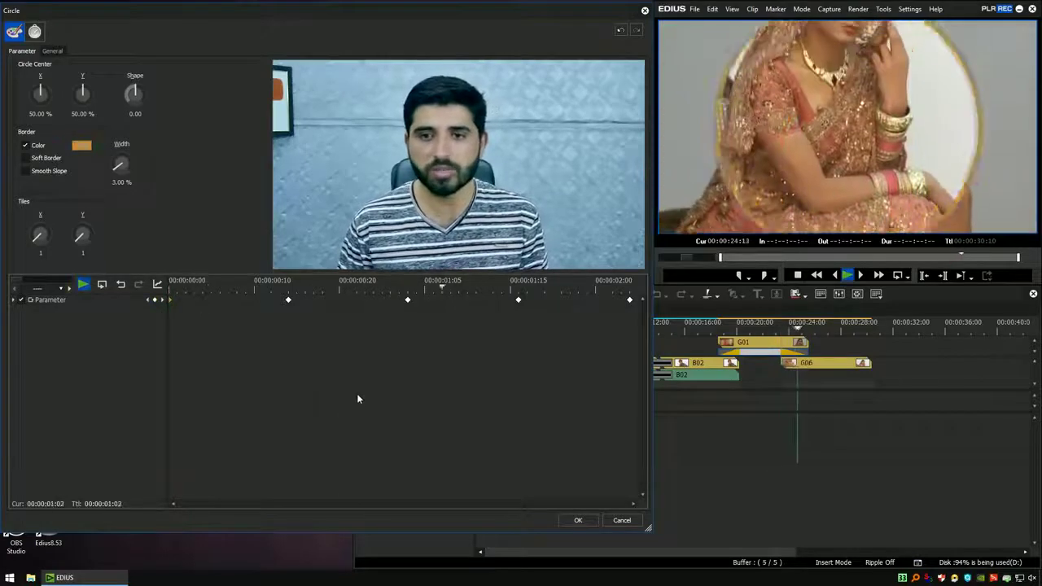
left_click_drag(257, 289, 216, 290)
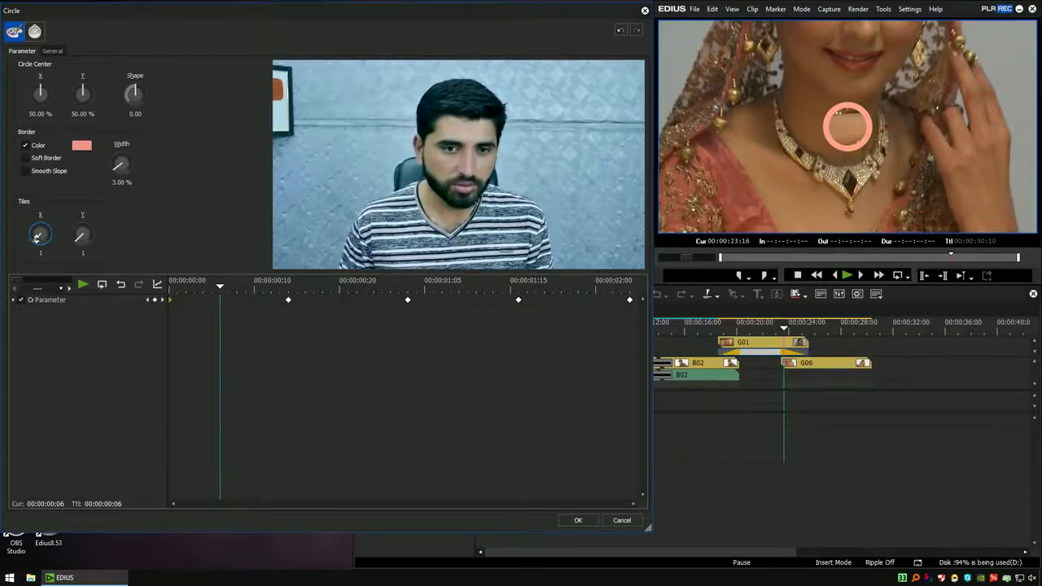
Set the Circle's X tiles to 5, try 5 Y tiles, and return the Y tiles to 1
left_click_drag(36, 236, 36, 233)
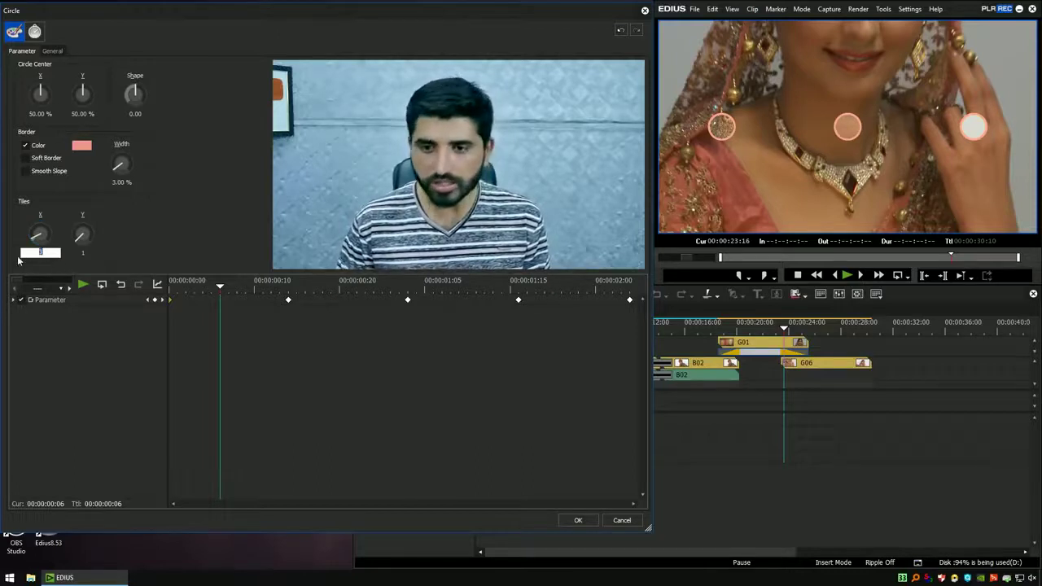
type("5")
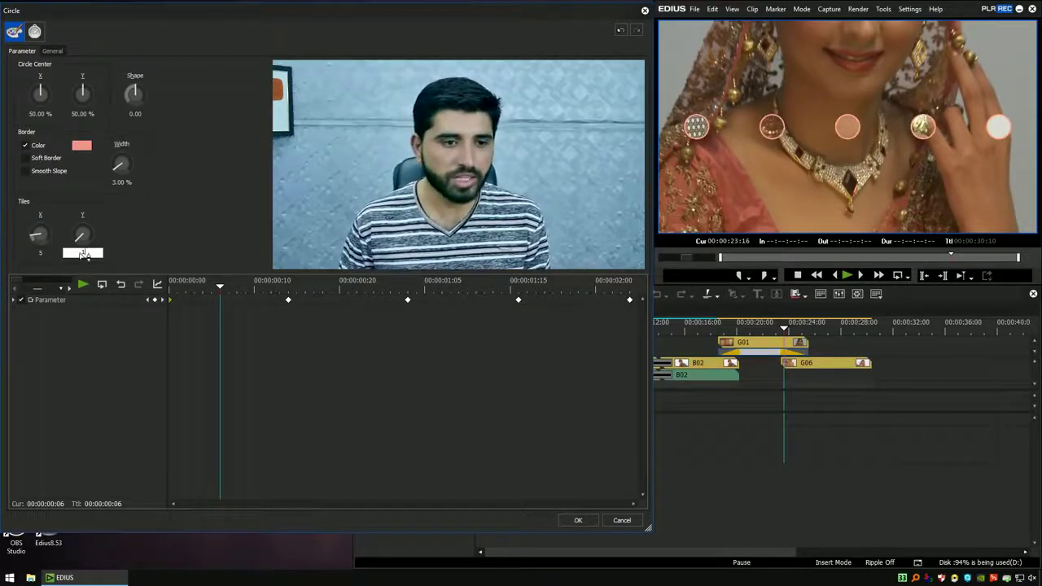
type("5")
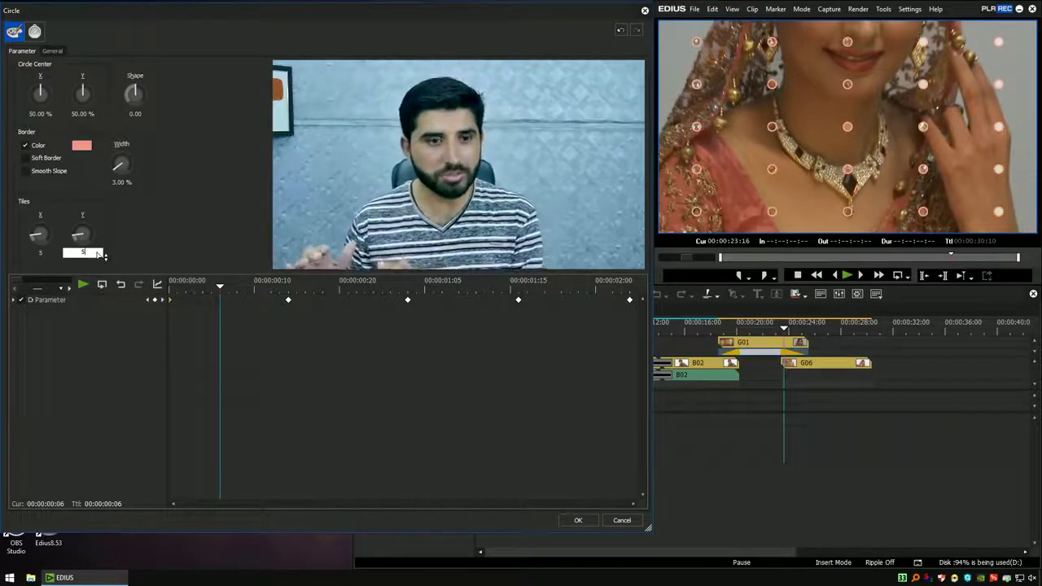
type("1")
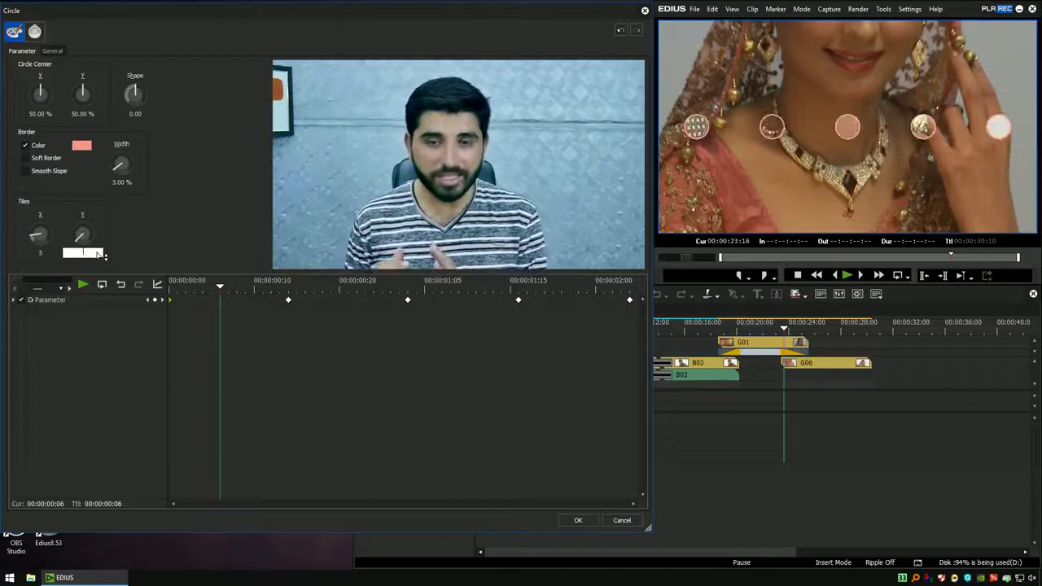
Try to animate the X tiles from 5 at the start to 1 at 00:00:02:04, and set them to 5 again
left_click(178, 295)
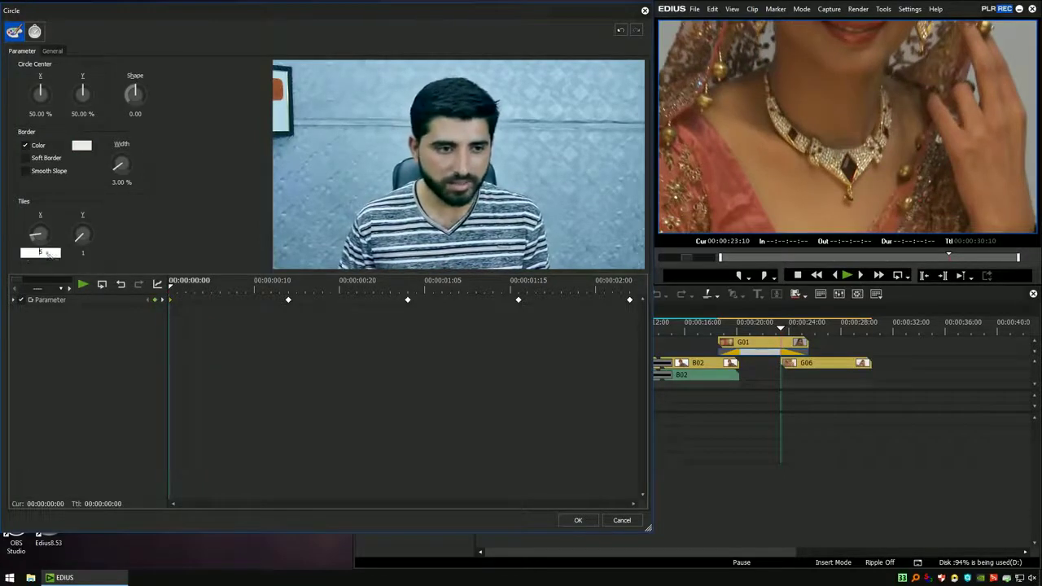
left_click_drag(213, 305, 655, 360)
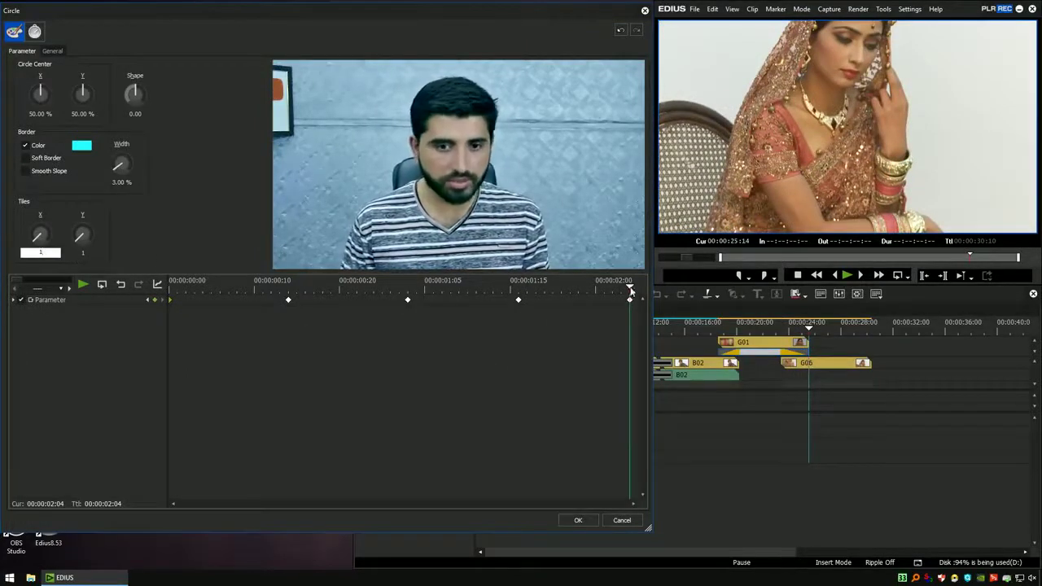
left_click_drag(558, 293, 153, 297)
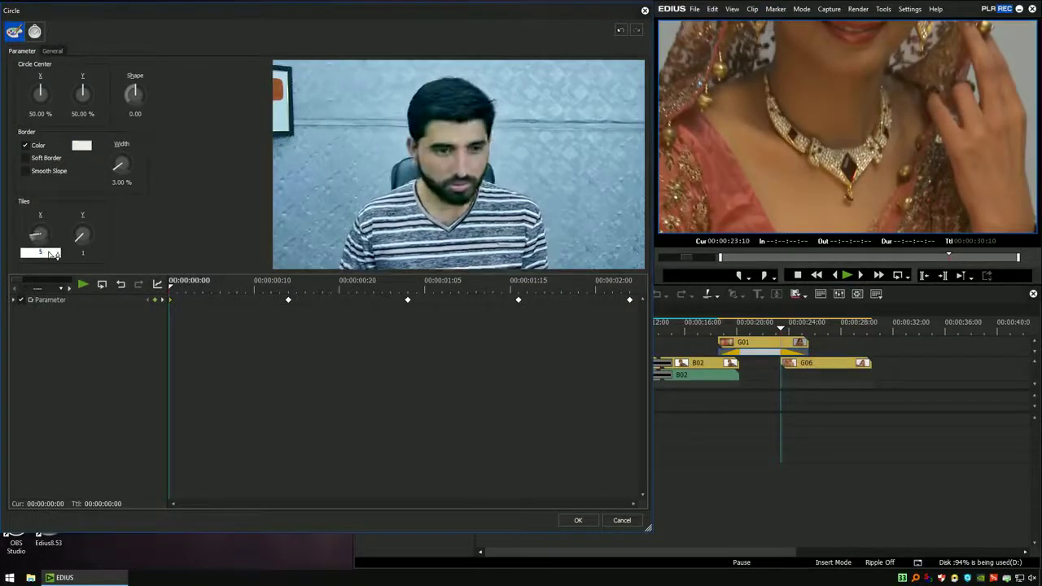
Scrub the tiled Circle to 00:00:01:16 and inspect which of its parameters can be keyframed
left_click_drag(194, 286, 519, 323)
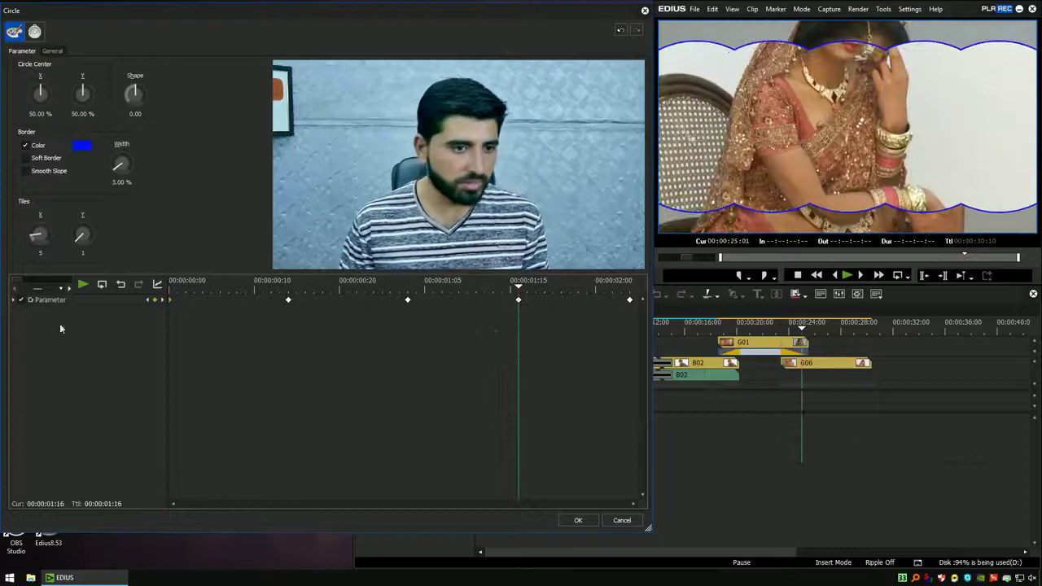
left_click(14, 301)
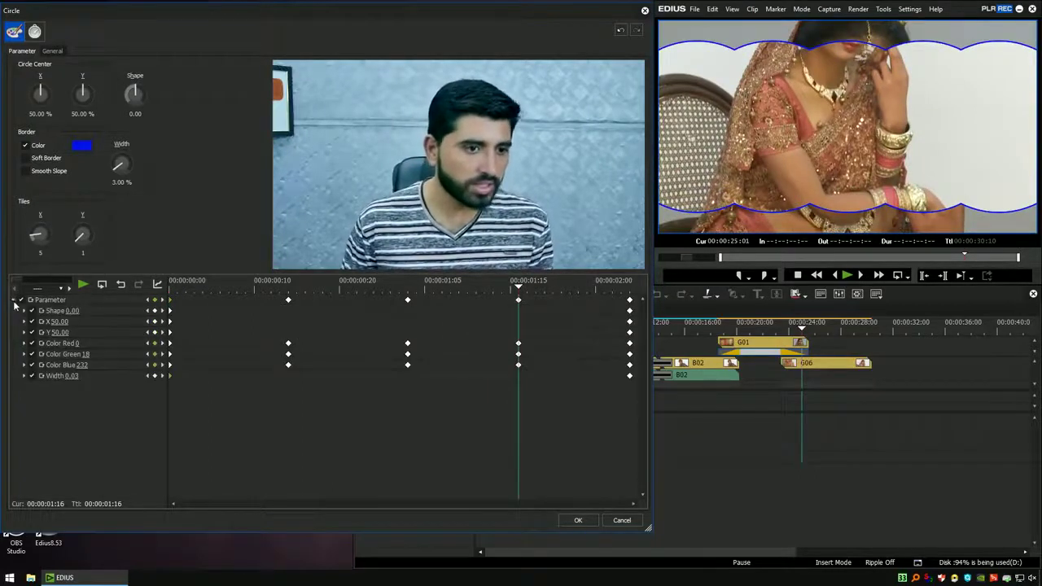
left_click(14, 300)
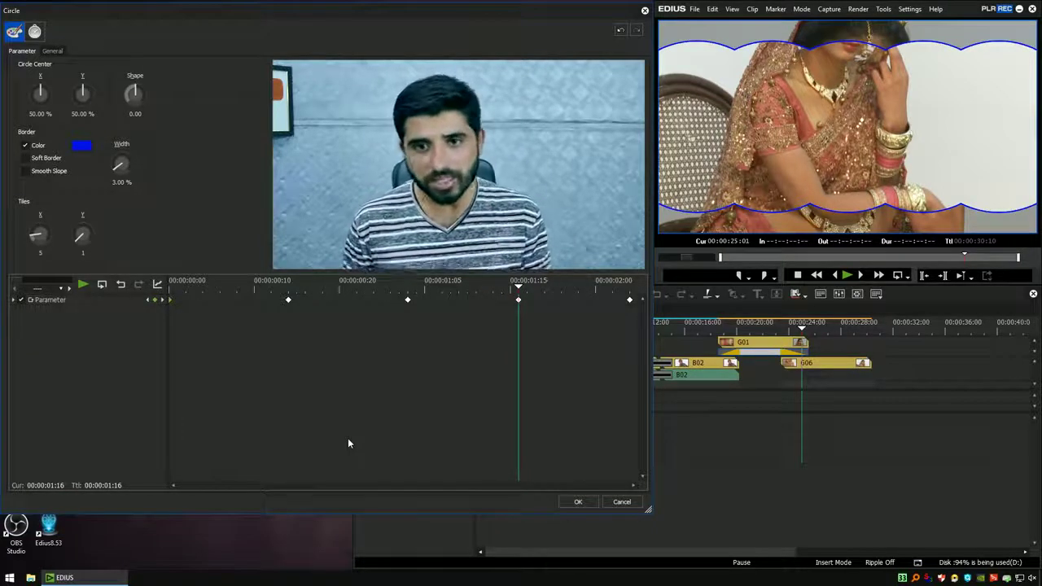
Set the Circle's border width to 5.00 % just after the start and at the end, and scrub through the transition
left_click_drag(516, 288, 627, 331)
left_click_drag(477, 343, 153, 341)
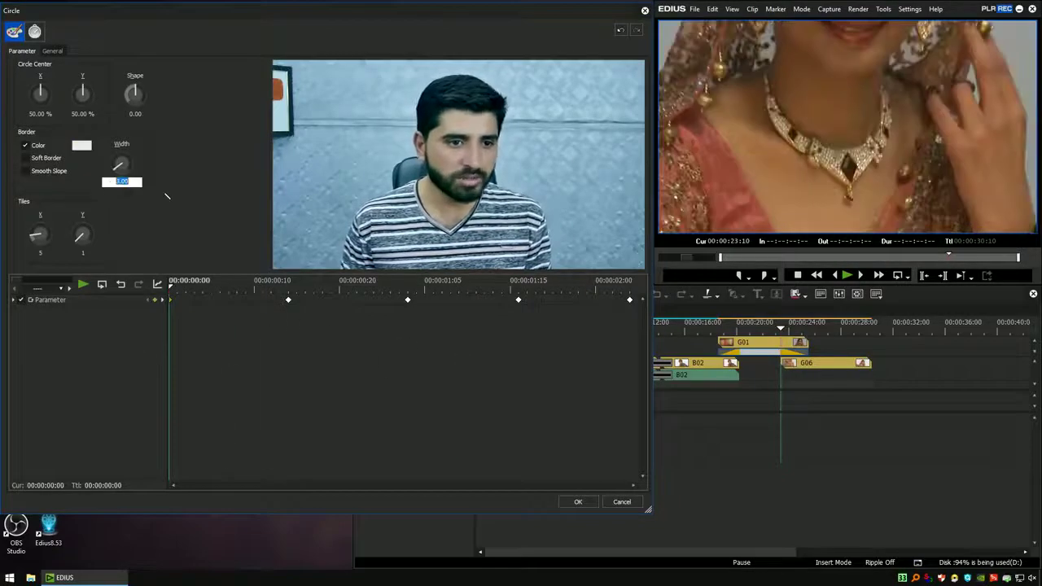
left_click(492, 329)
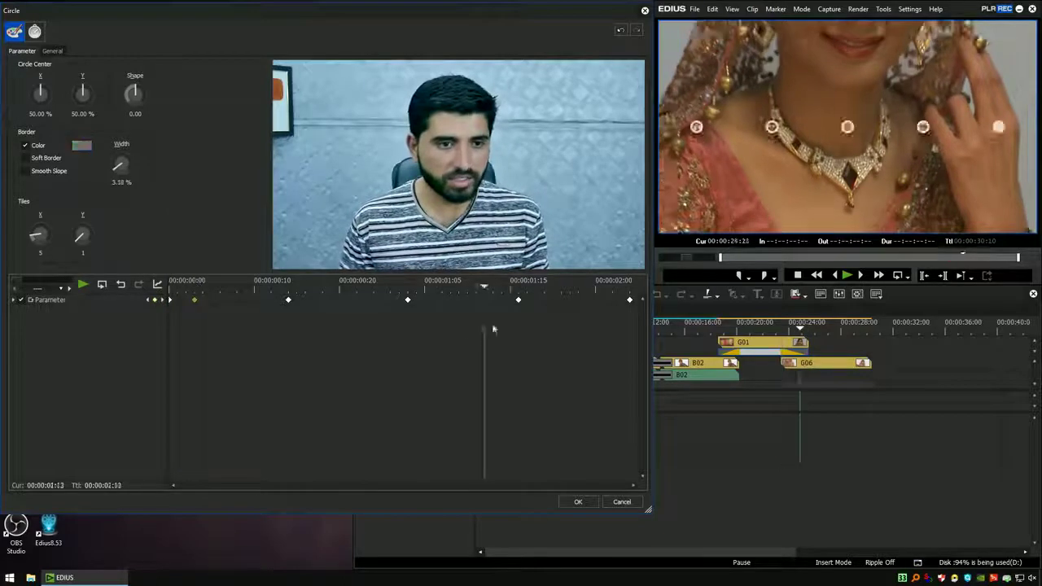
left_click_drag(492, 329, 646, 347)
left_click(118, 182)
type("5")
left_click_drag(356, 285, 416, 330)
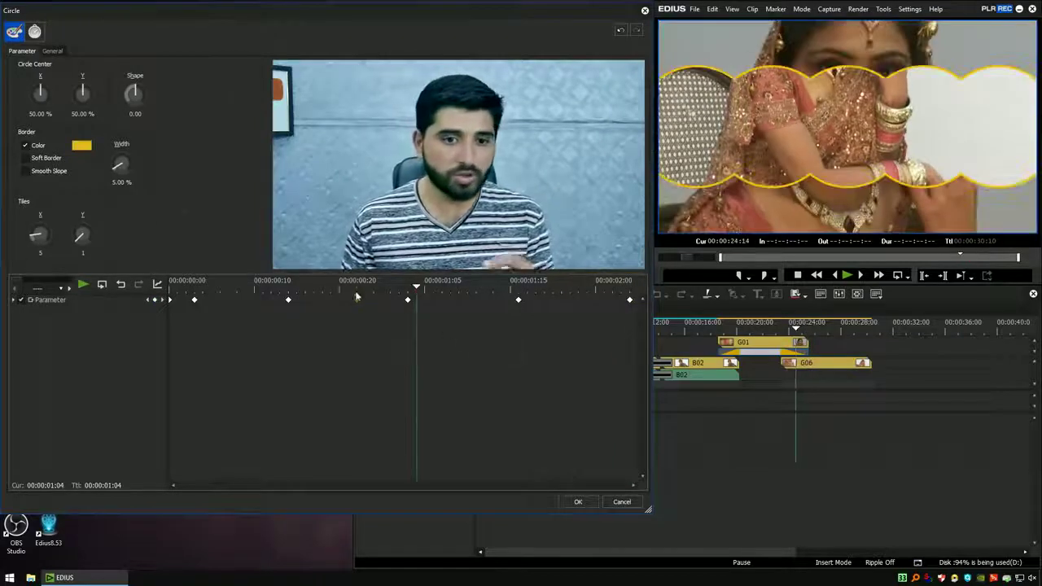
left_click_drag(416, 289, 667, 302)
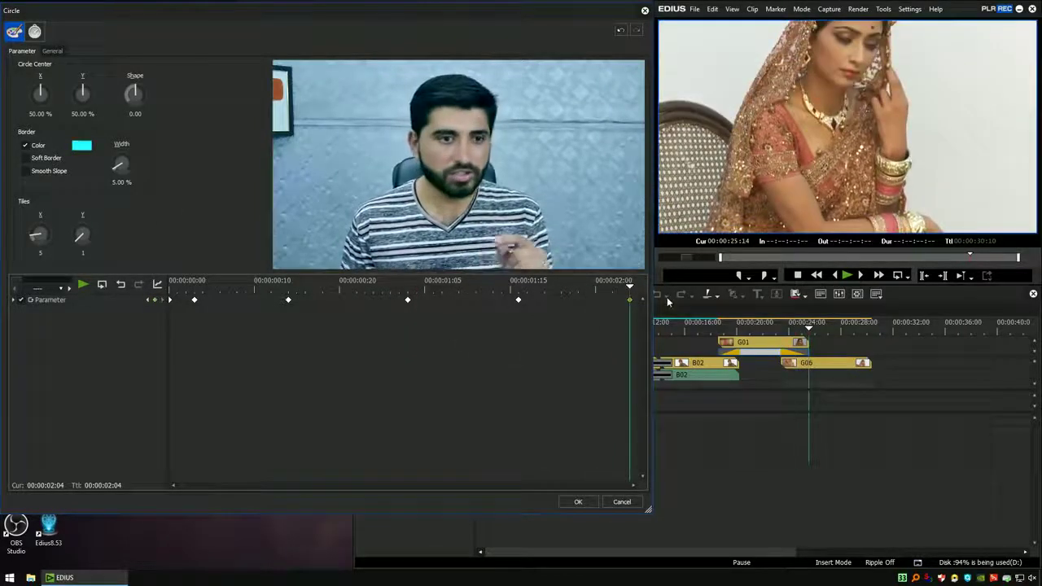
Apply the Slow Down time preset to the Circle, accept the settings, and play the transition
left_click(34, 31)
left_click(97, 76)
left_click(90, 167)
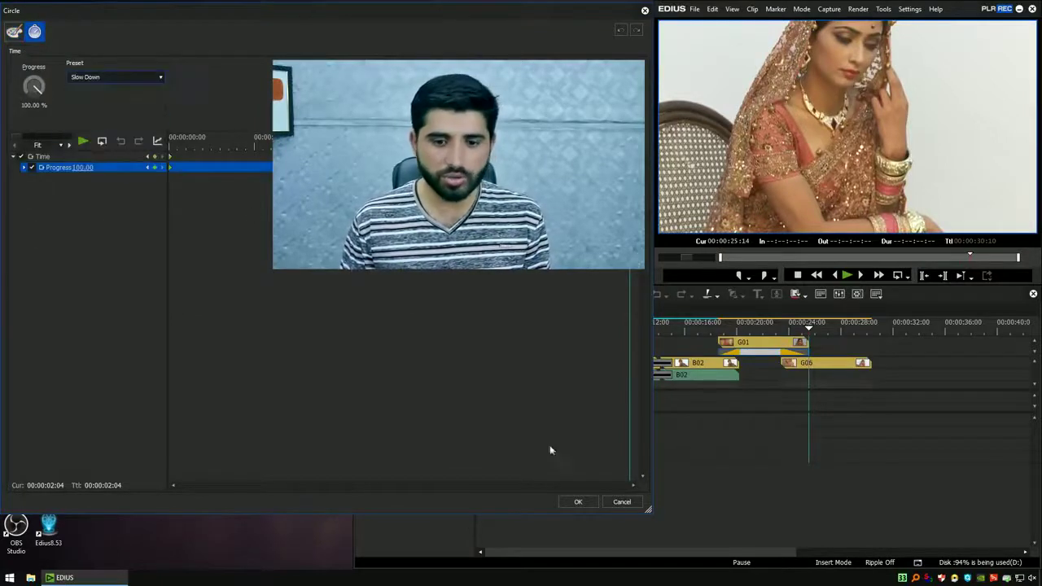
left_click(578, 501)
key("space")
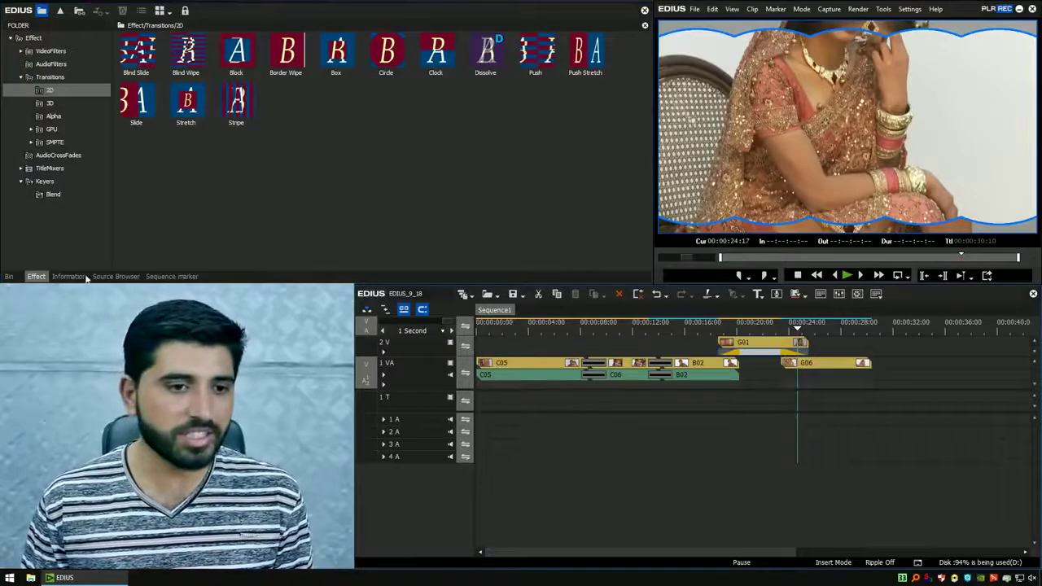
Reopen the Circle's settings, apply the Slow Up time preset, accept it, and play the transition from G01 into G06
left_click(86, 276)
double_click(213, 115)
left_click(82, 79)
left_click(94, 178)
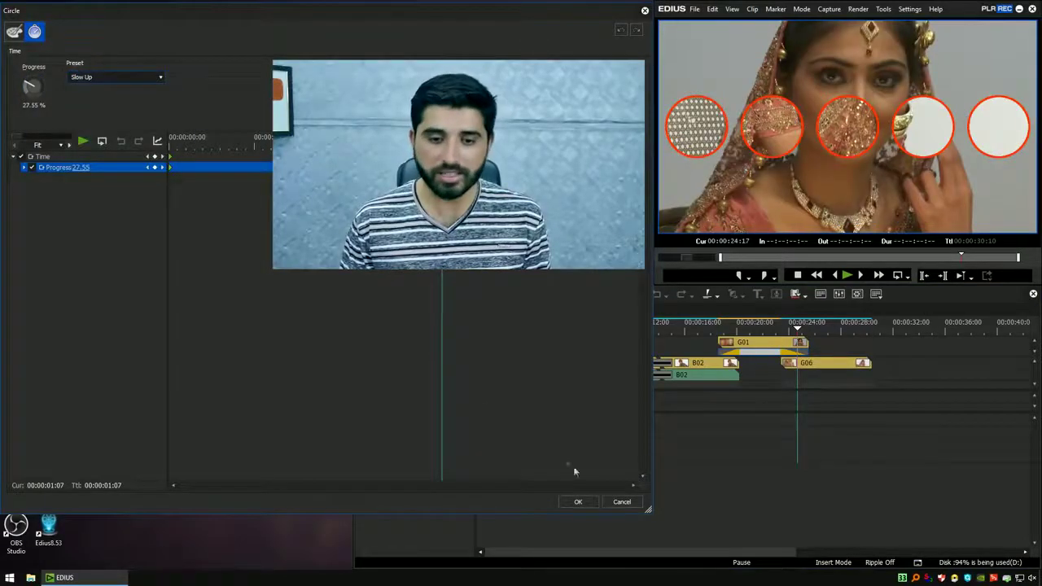
left_click(578, 501)
key("space")
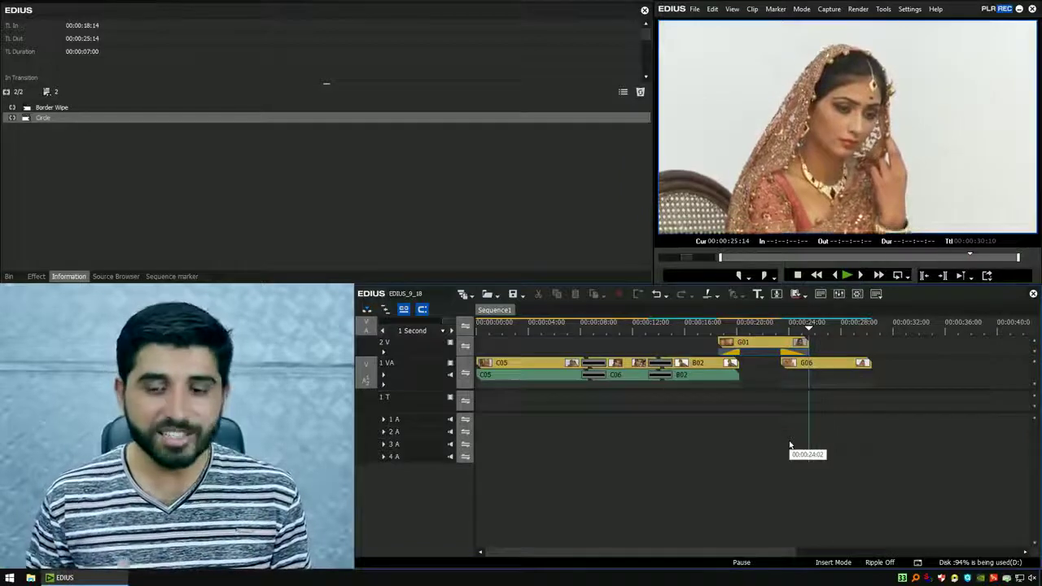
key("space")
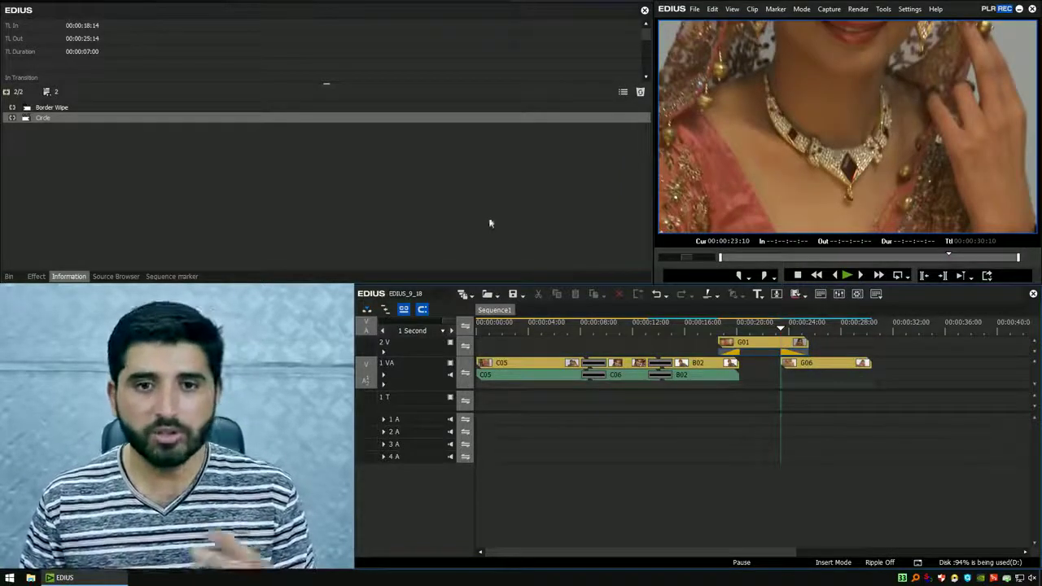
Reopen the Circle's settings, switch its time preset back to Slow Down, accept, and play the transition
double_click(554, 119)
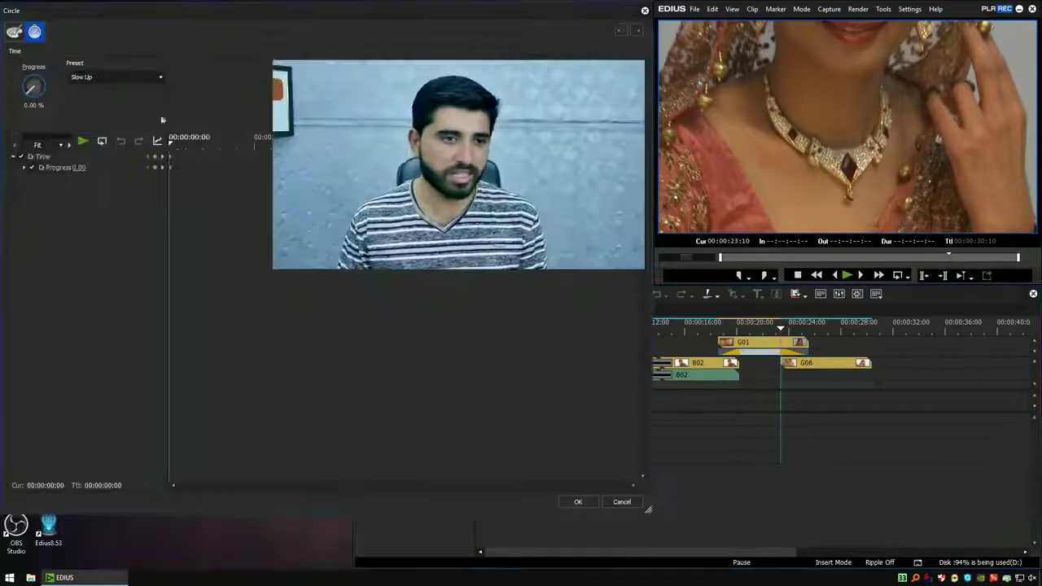
left_click(122, 77)
left_click(102, 168)
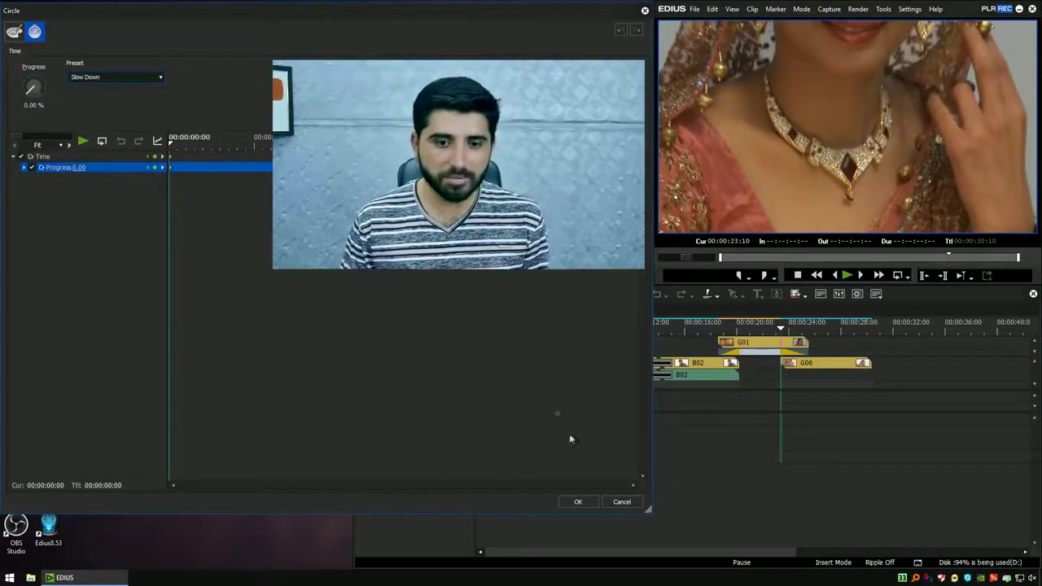
left_click(578, 502)
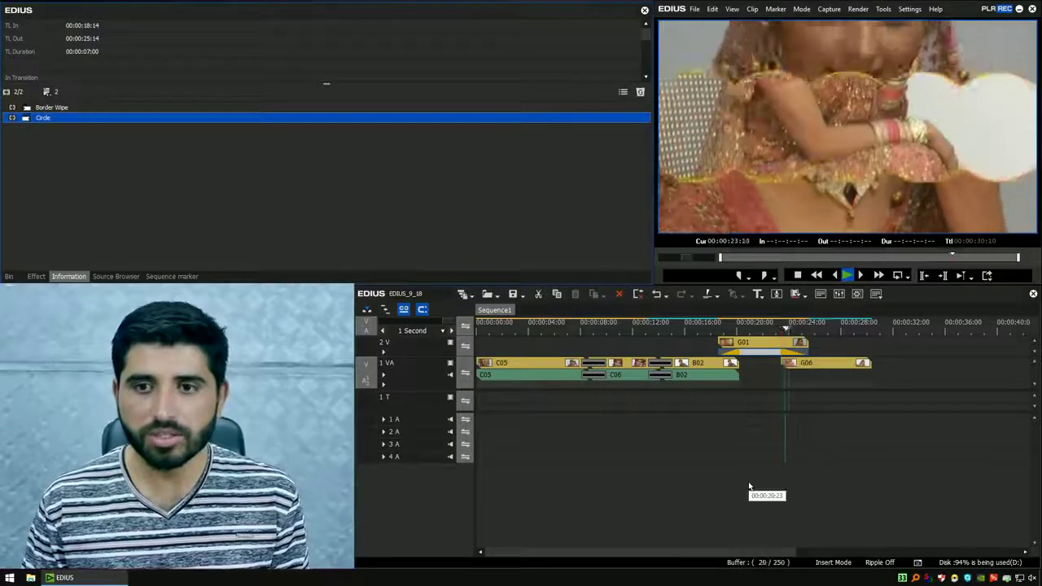
key("space")
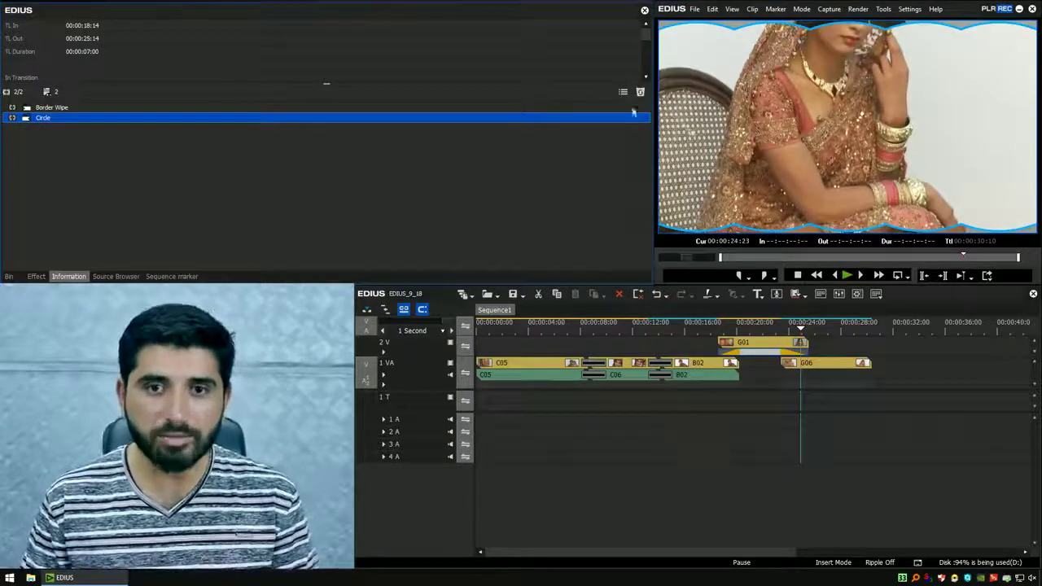
Turn on Render in reverse order in the Circle's general settings, accept, and play the transition from G01 into G06
double_click(602, 114)
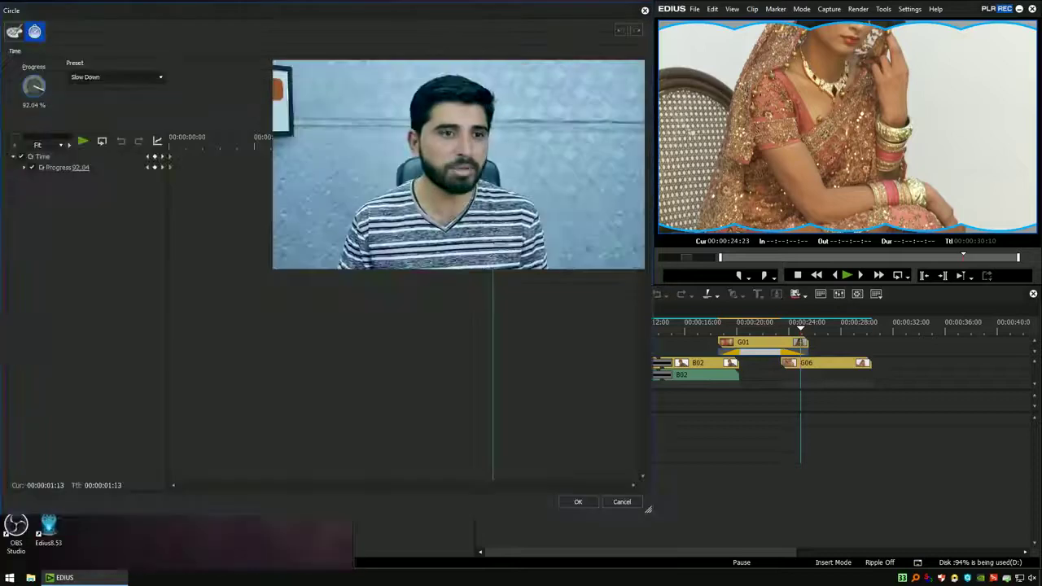
left_click(14, 31)
left_click(53, 50)
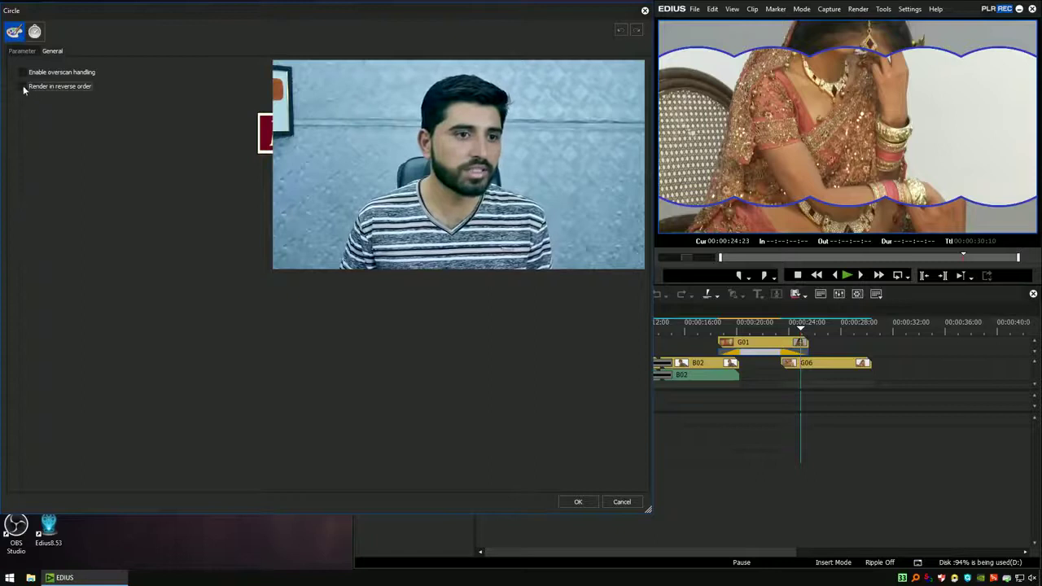
left_click(578, 502)
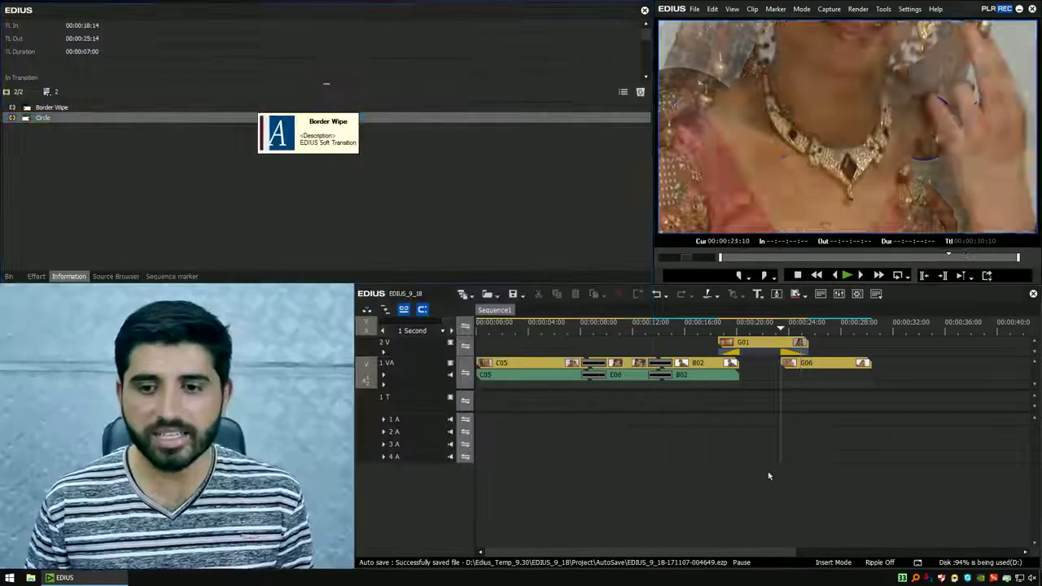
key("space")
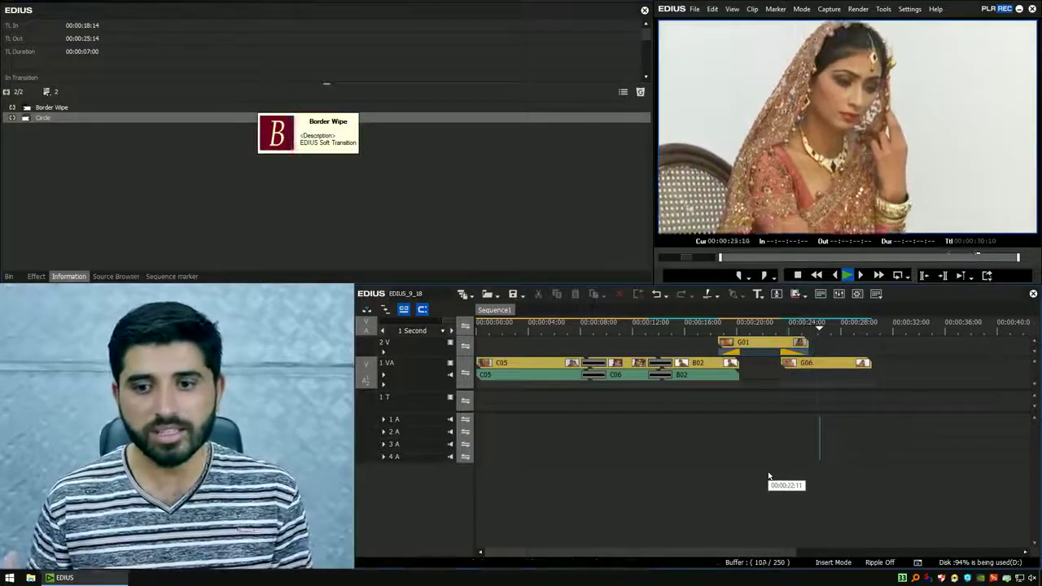
key("space")
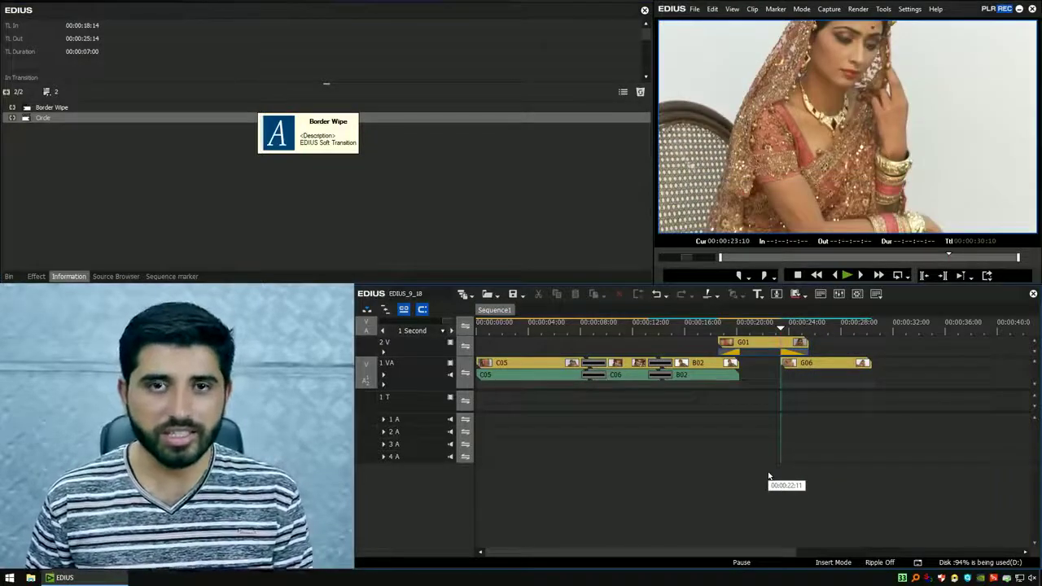
key("space")
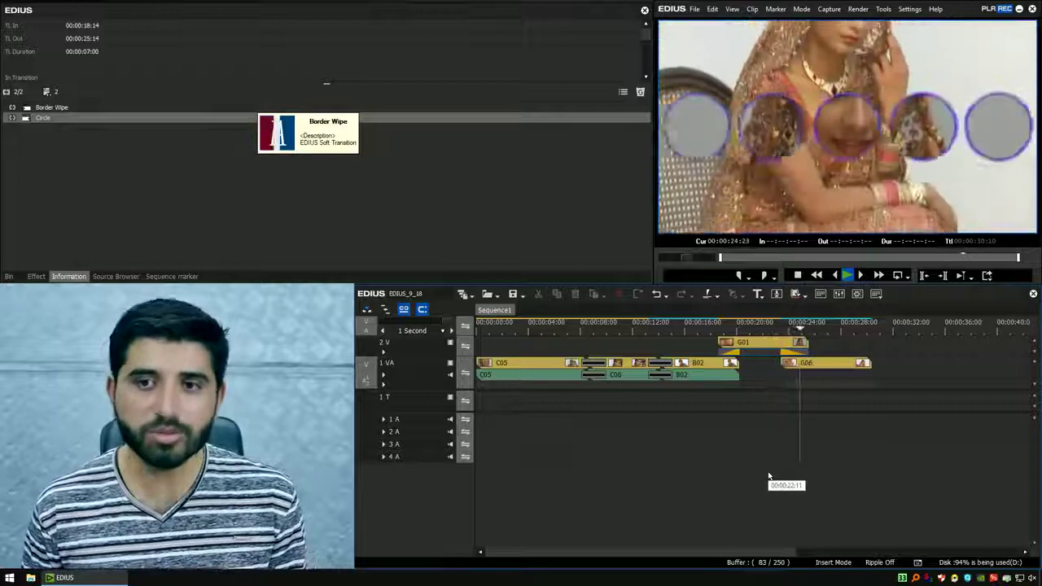
Turn off Render in reverse order for the Circle, close its settings, and play the transition again
double_click(317, 117)
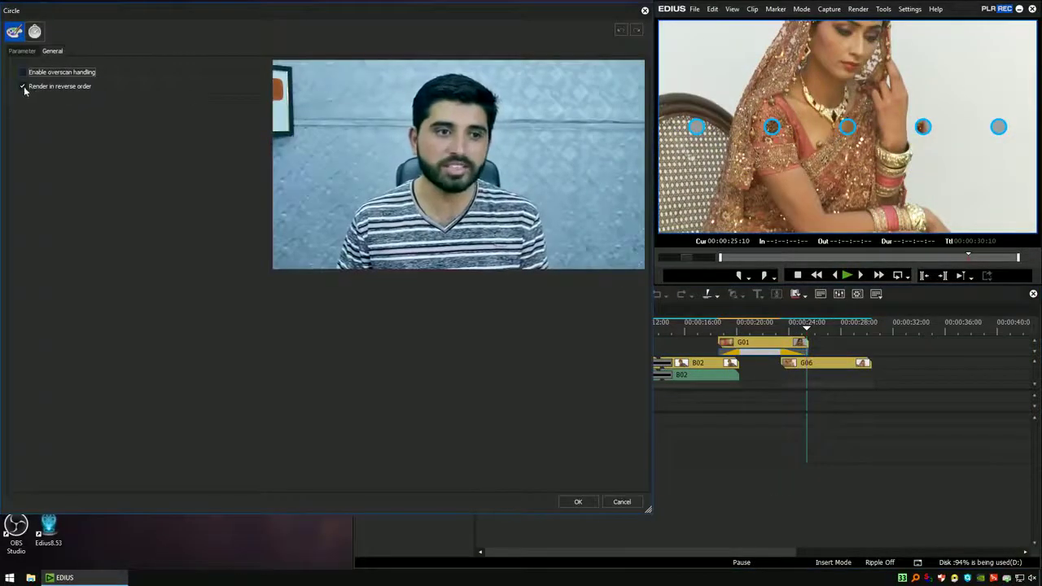
left_click(23, 85)
left_click(22, 50)
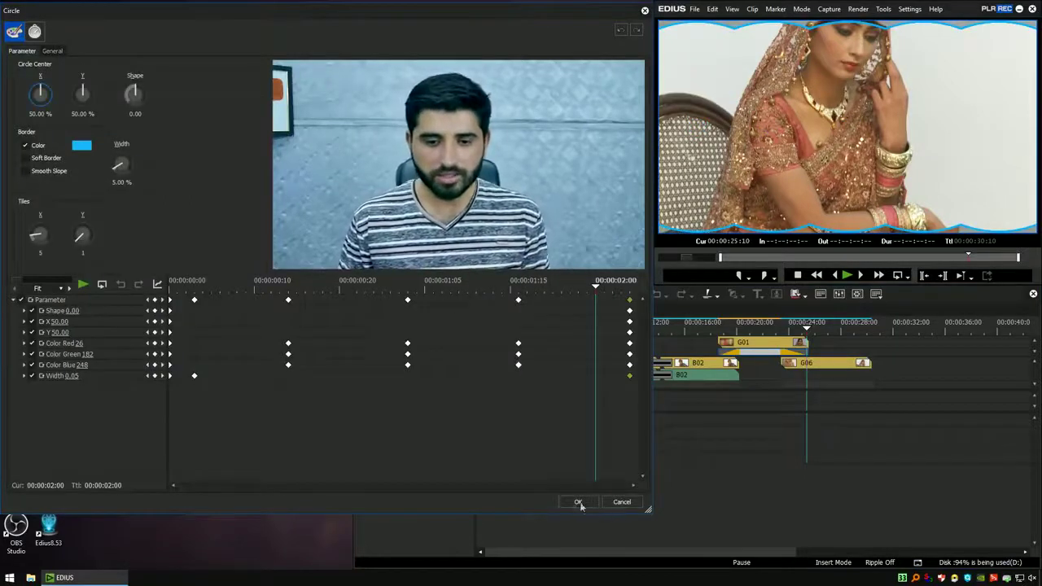
left_click(620, 502)
key("space")
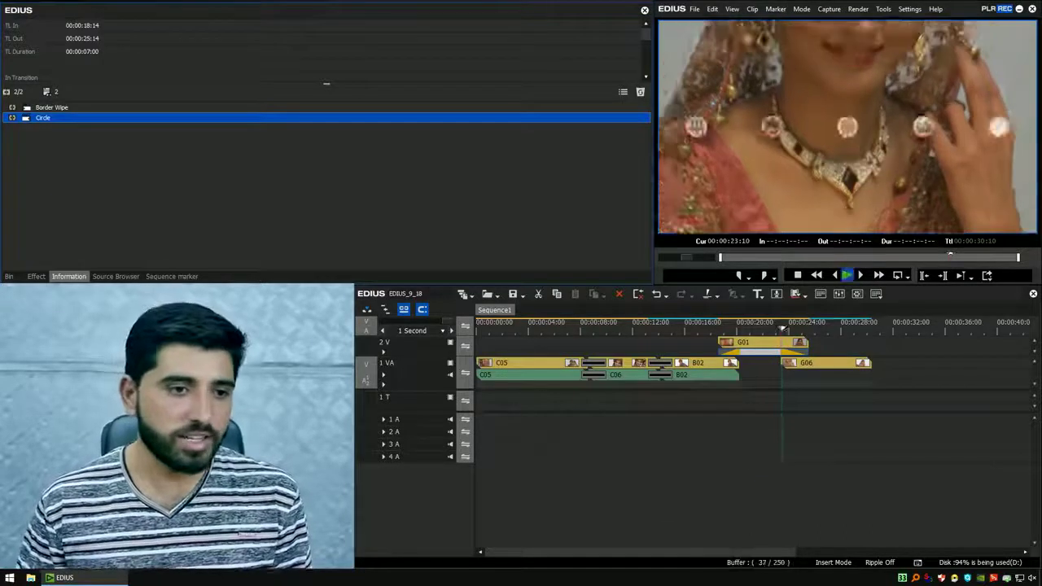
Create a new effect folder named 2d inside the Transitions folder
left_click(37, 276)
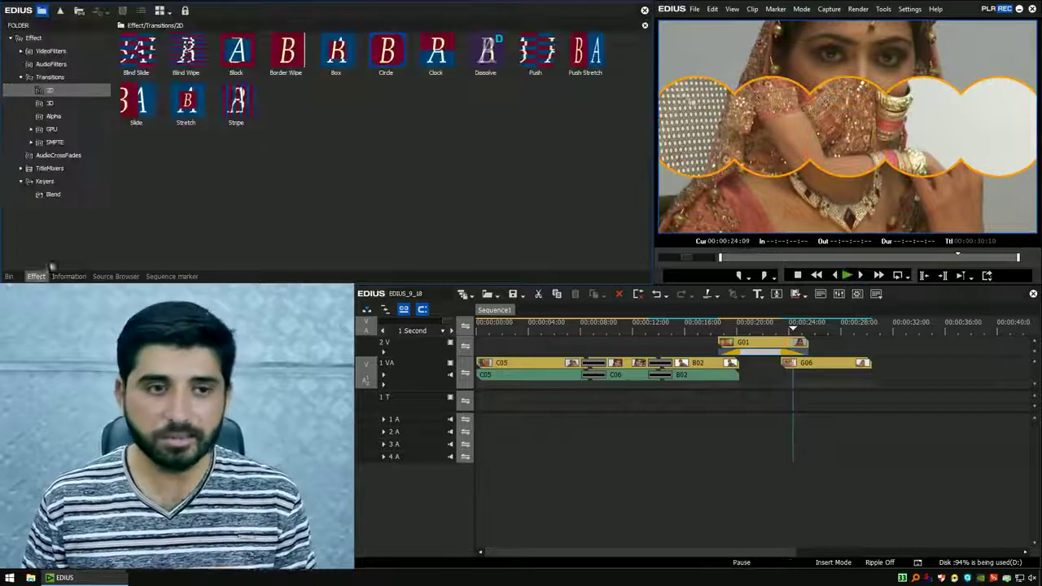
left_click(25, 78)
left_click(32, 39)
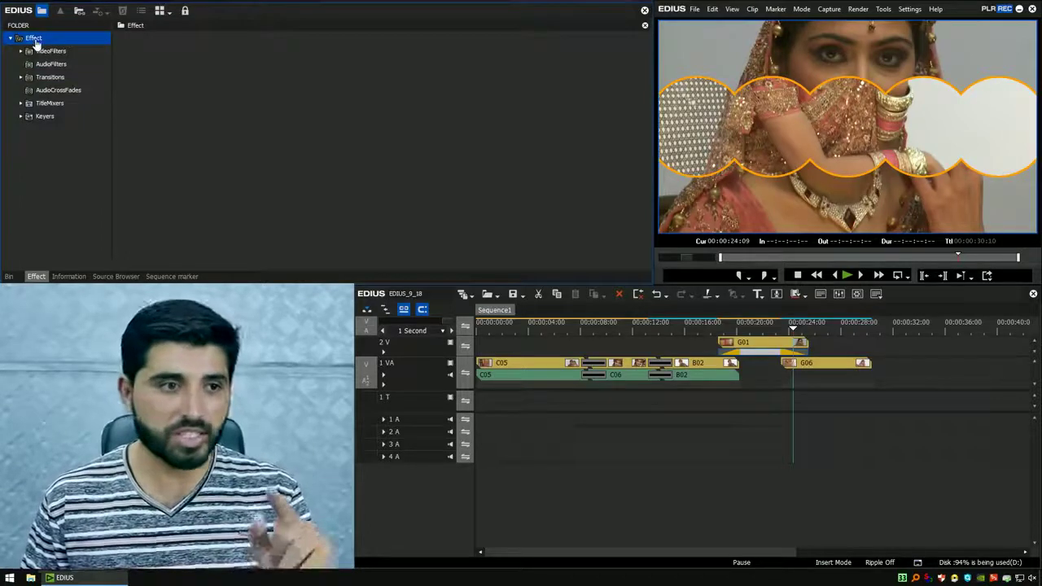
right_click(68, 170)
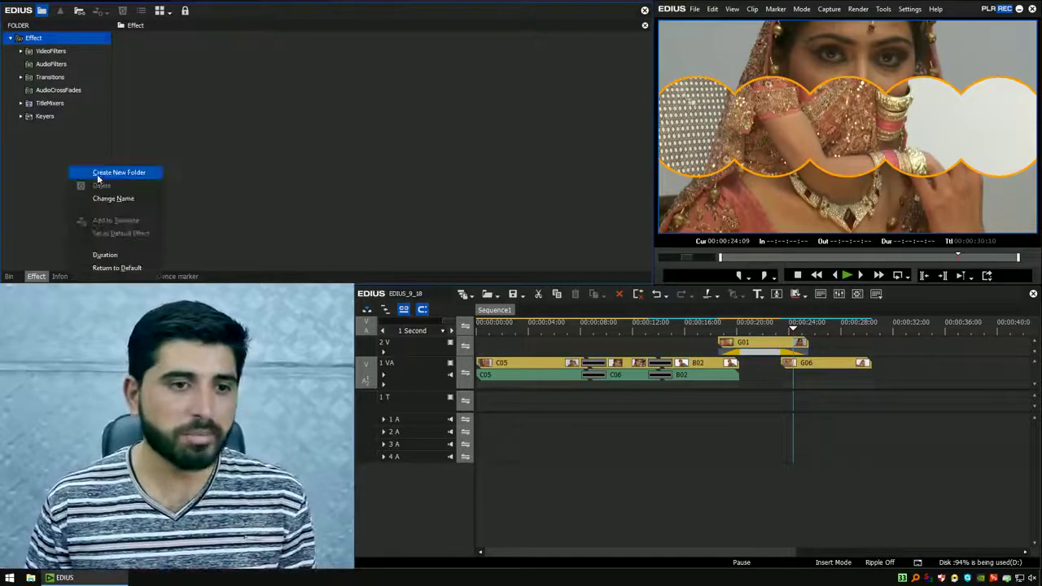
double_click(47, 78)
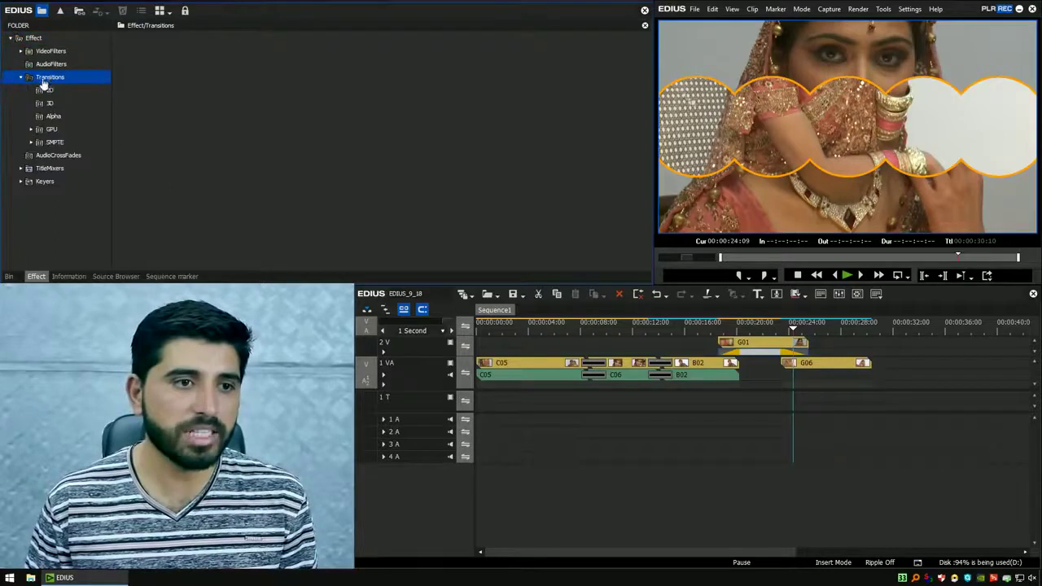
right_click(59, 208)
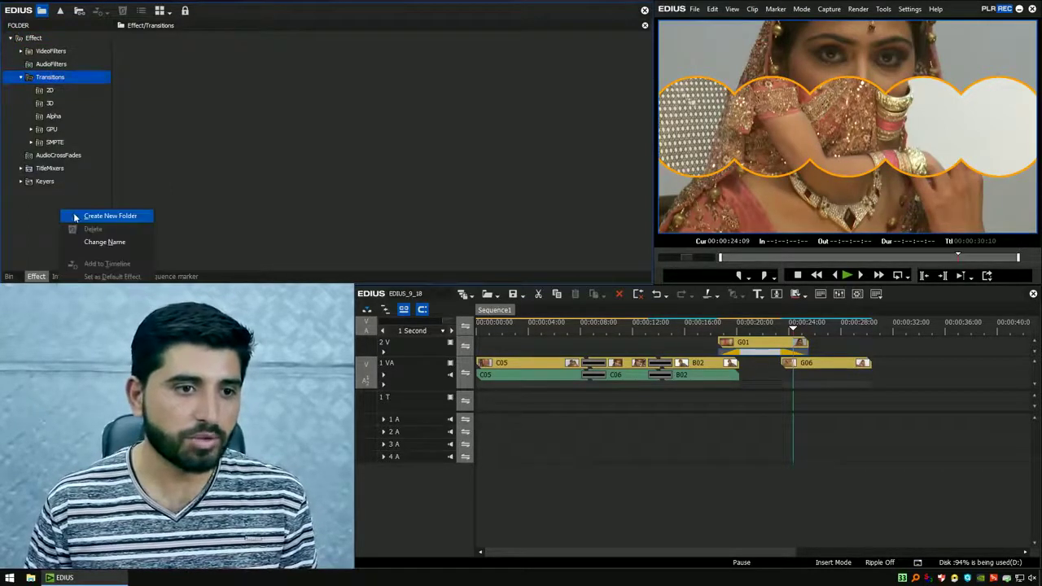
left_click(75, 215)
type("Zi")
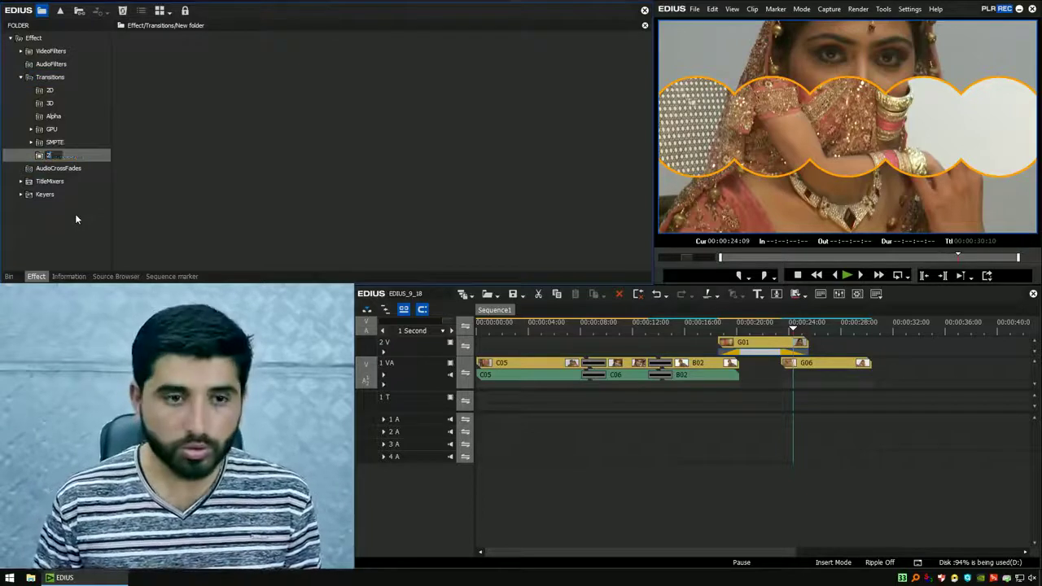
type("d")
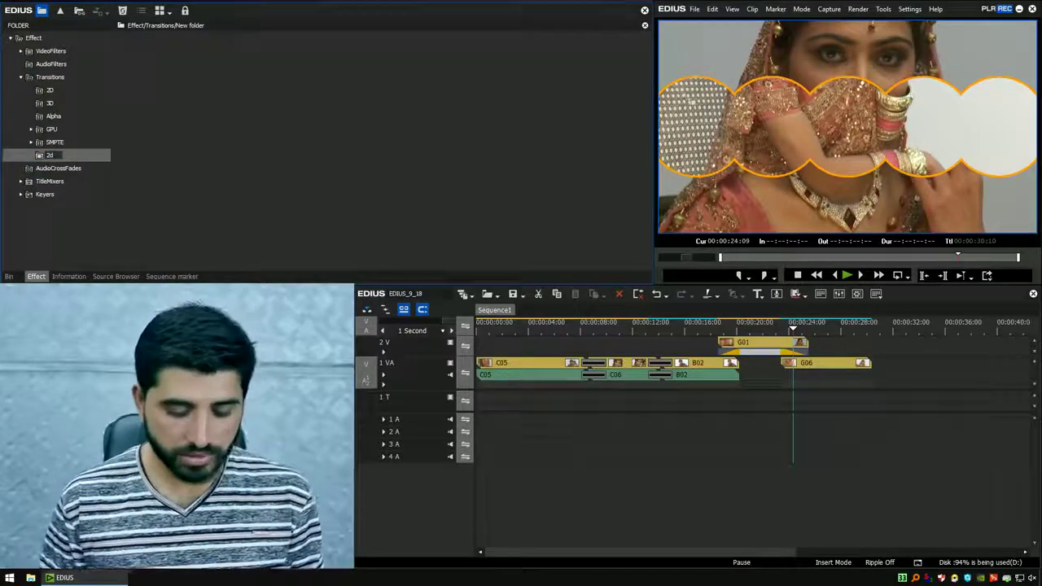
key("Return")
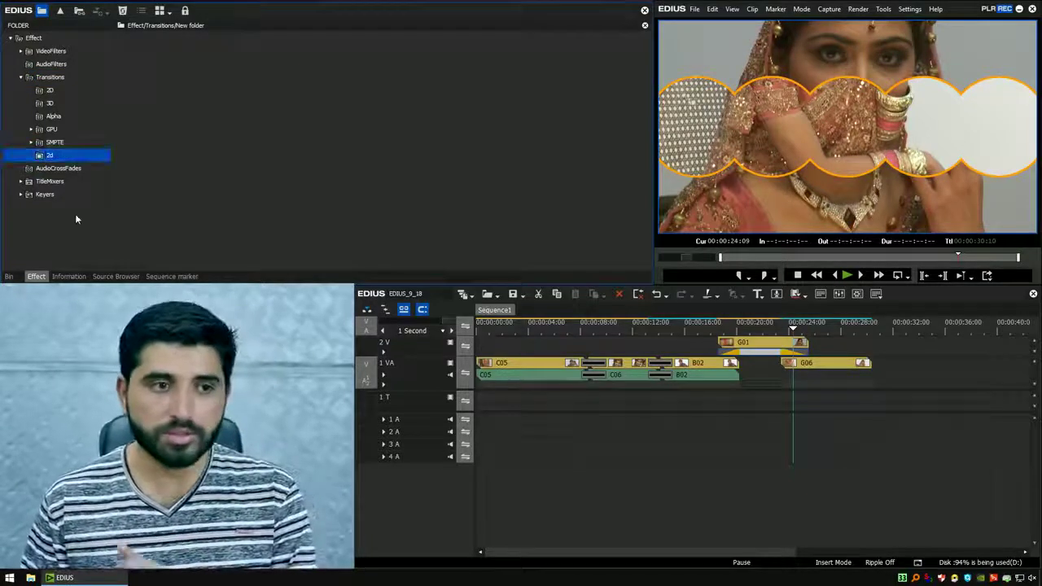
Save the Border Wipe between clips C05 and C06 as a current user preset
left_click(600, 364)
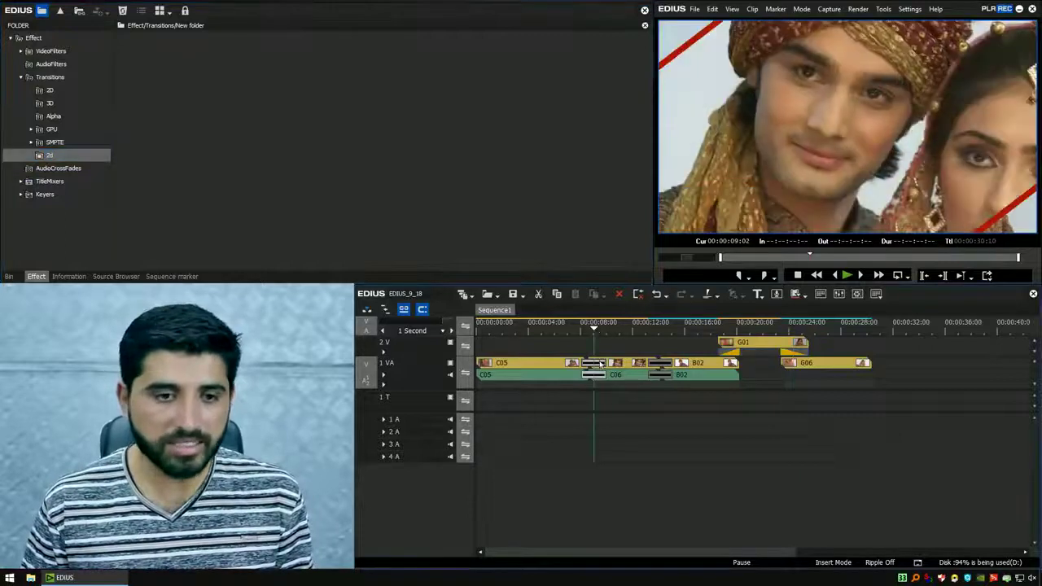
left_click(69, 276)
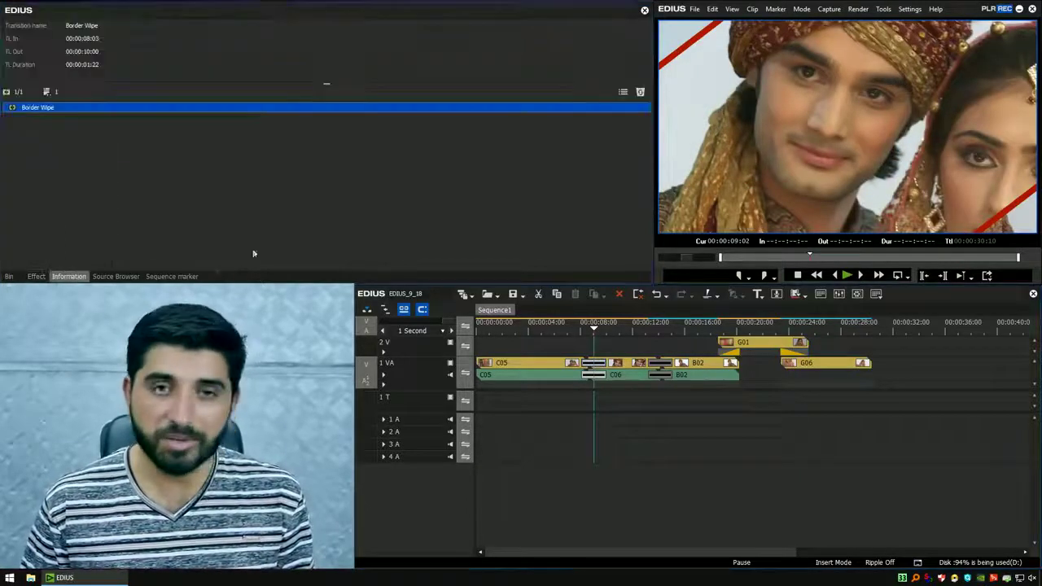
right_click(403, 109)
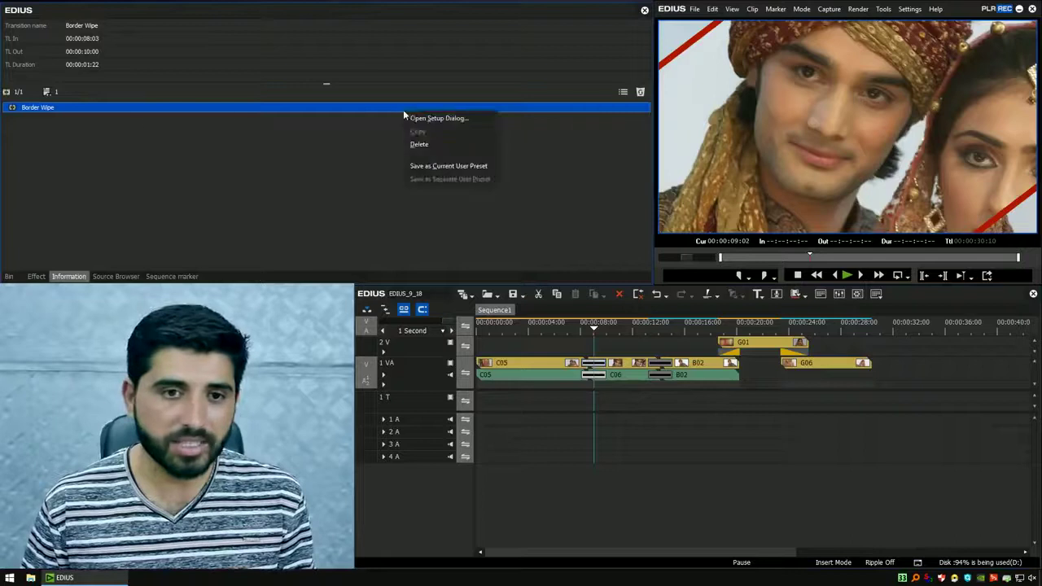
left_click(431, 167)
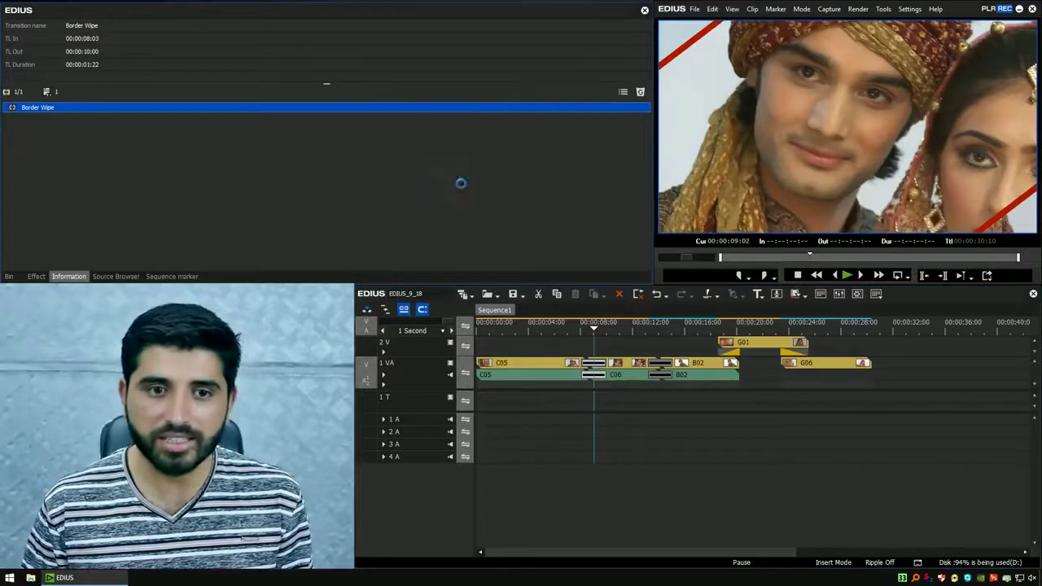
Save the Border Wipe between clips C06 and B02 as a current user preset
left_click(664, 367)
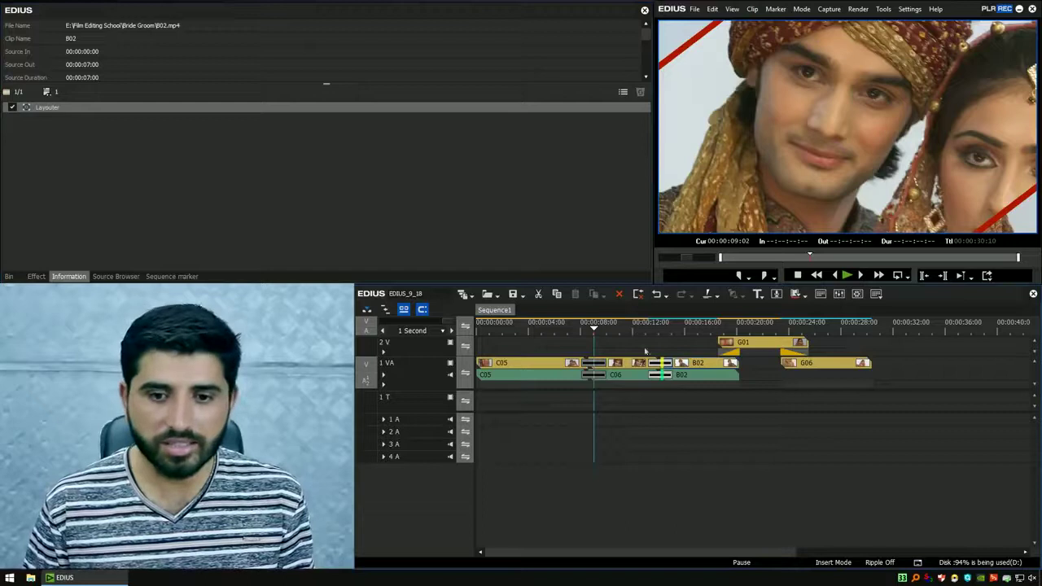
left_click(668, 367)
right_click(323, 112)
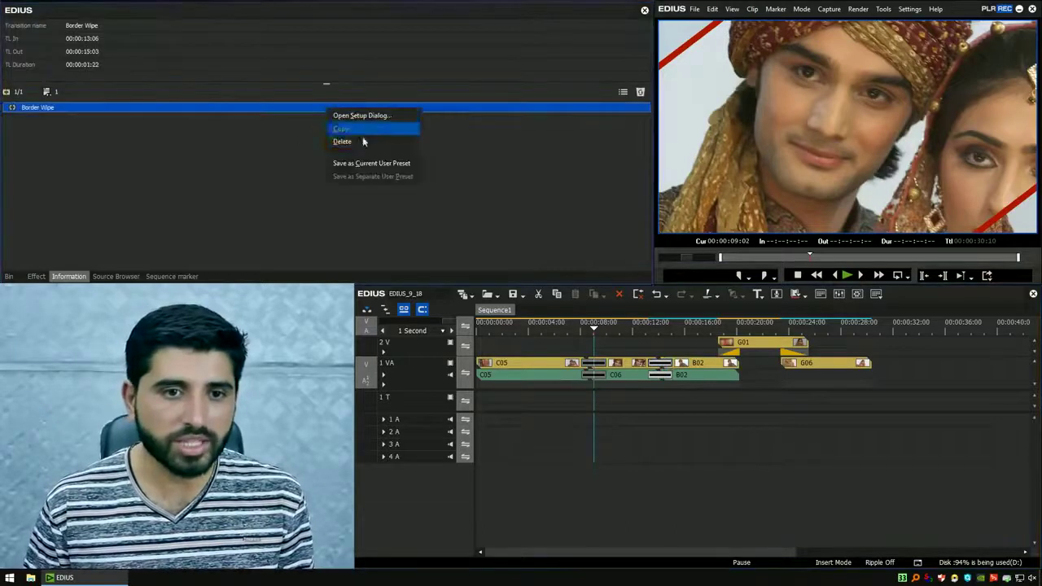
left_click(371, 165)
Save both the Border Wipe and the Circle on clip G01's mixer as current user presets
left_click(747, 352)
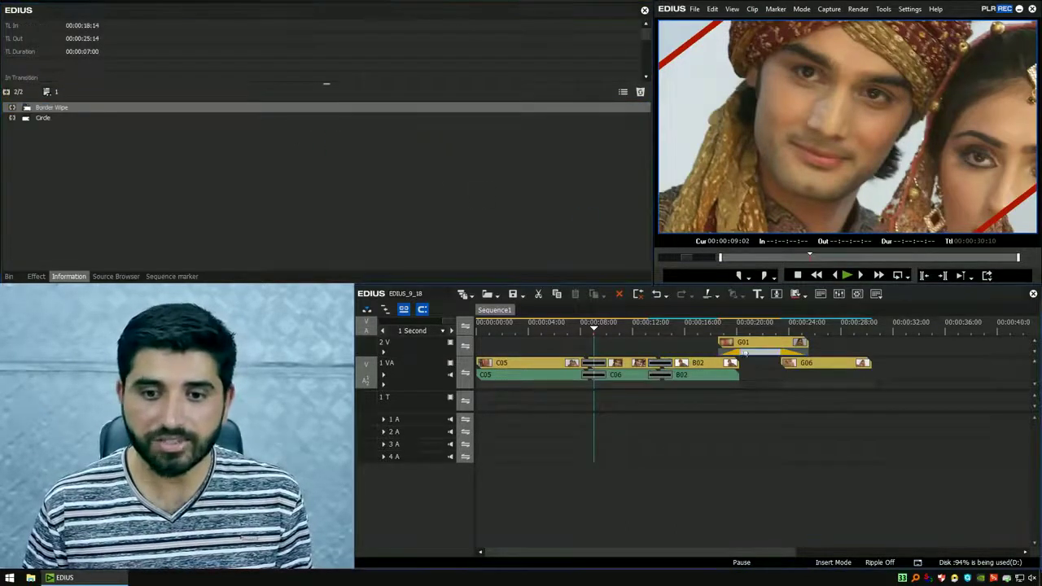
right_click(440, 111)
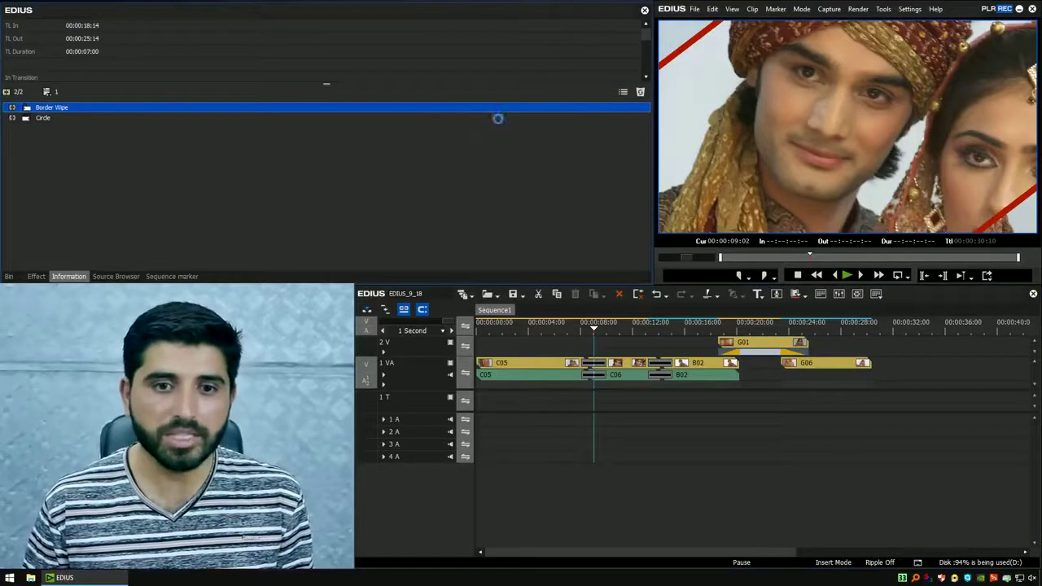
right_click(499, 117)
left_click(532, 172)
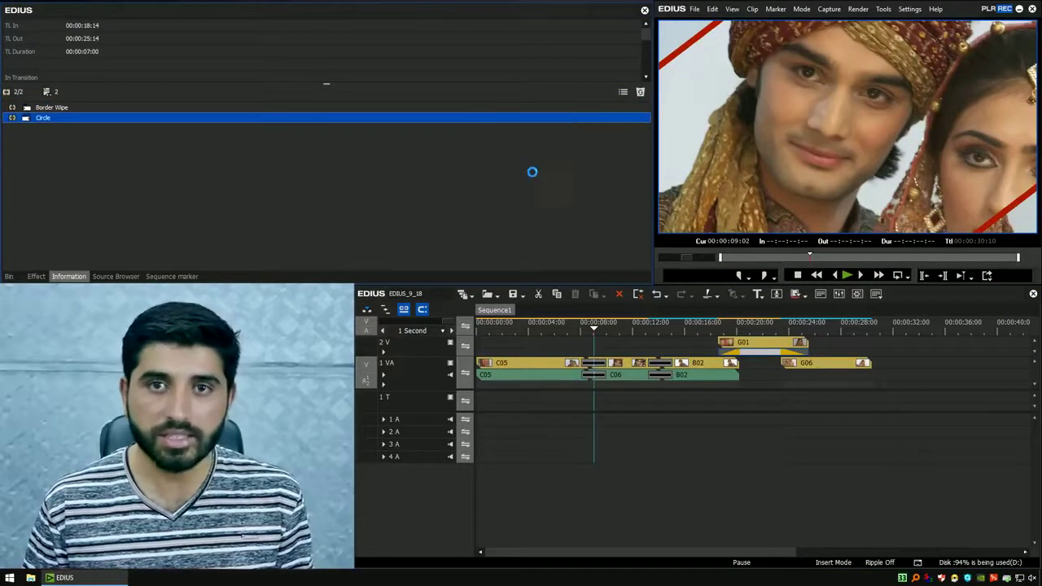
Check the saved Border Wipe and Circle user presets in the 2d effect folder
left_click(37, 277)
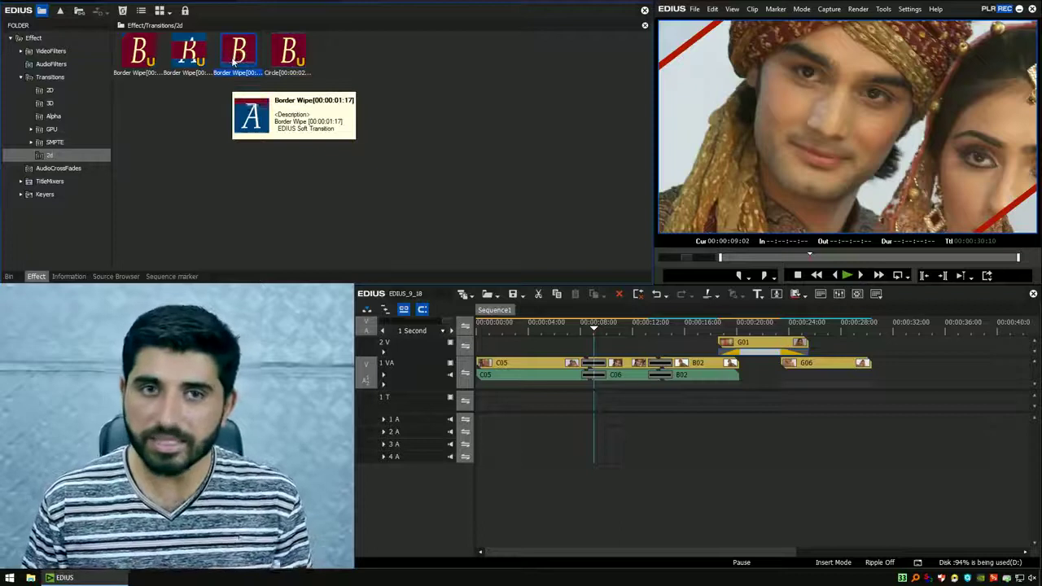
left_click(195, 63)
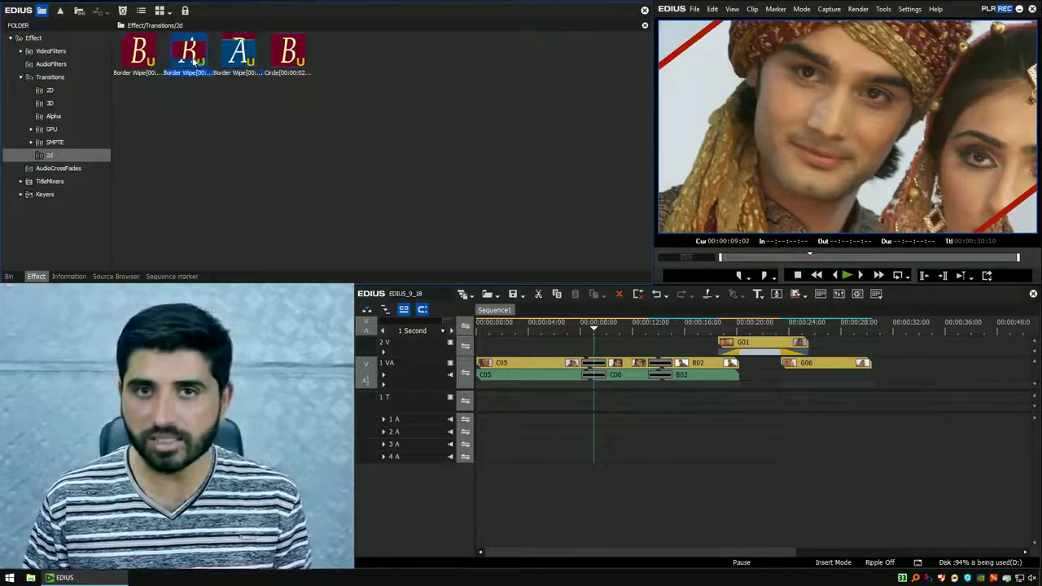
left_click(152, 61)
Export the custom 2d transitions folder to the Desktop as an effect preset file named 2D
right_click(54, 157)
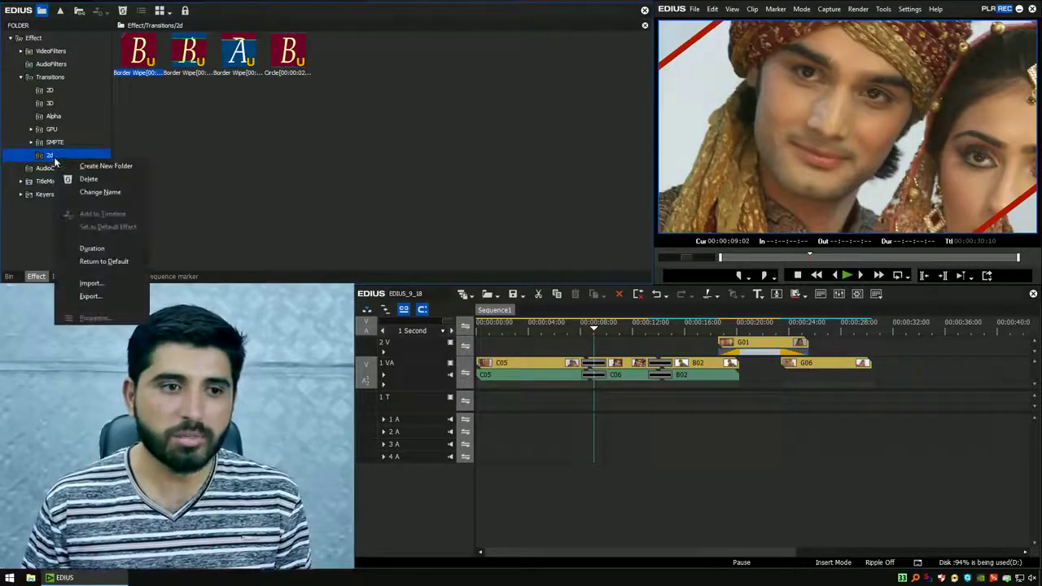
left_click(90, 295)
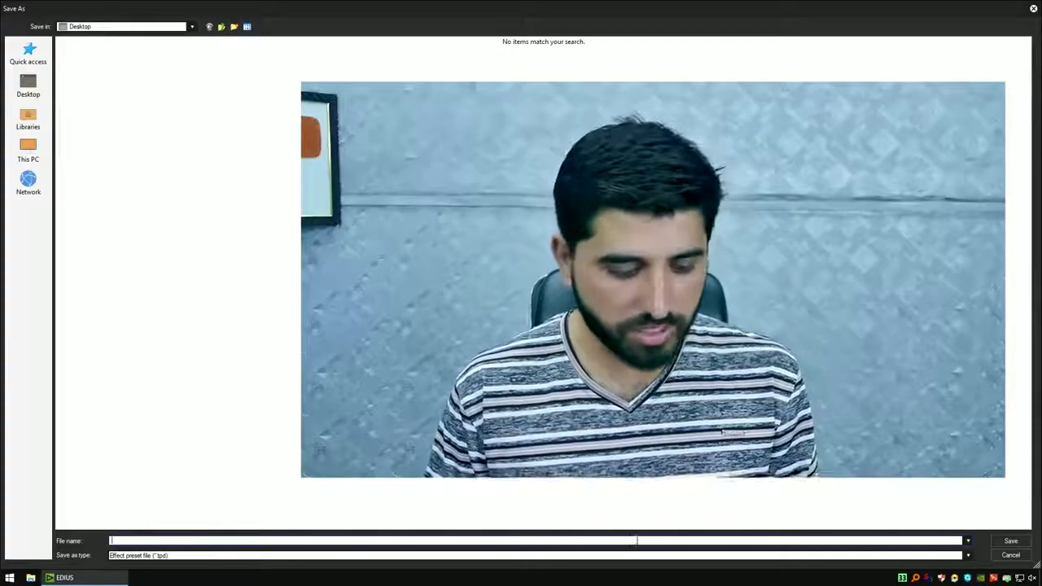
type("e")
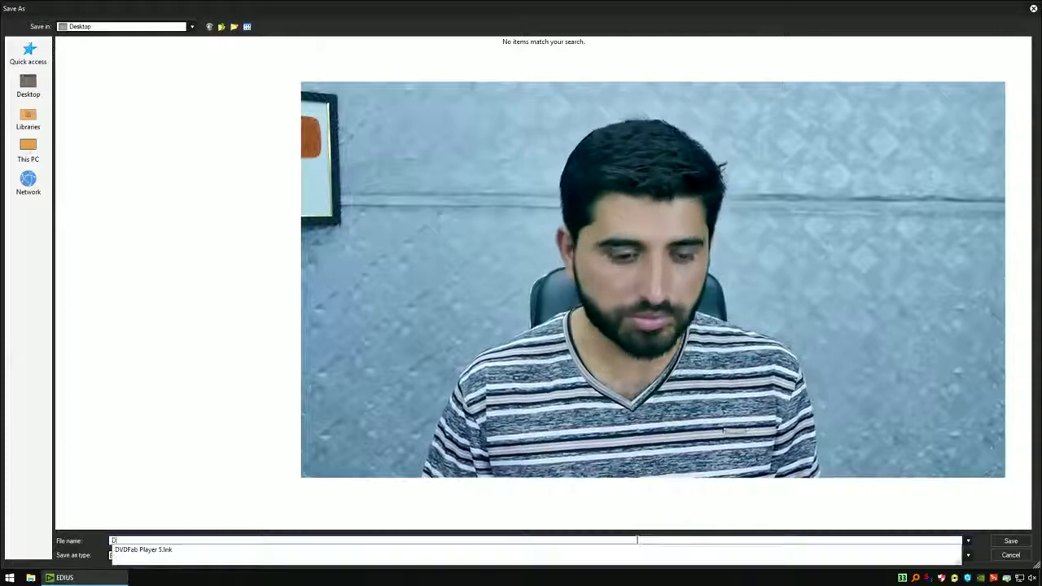
key("BackSpace")
type("2")
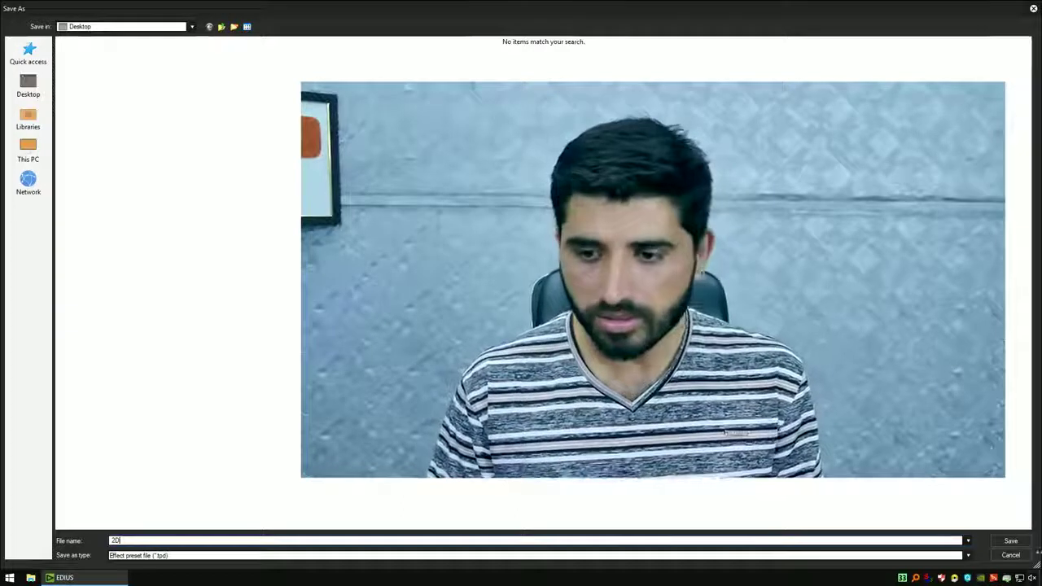
left_click(1011, 541)
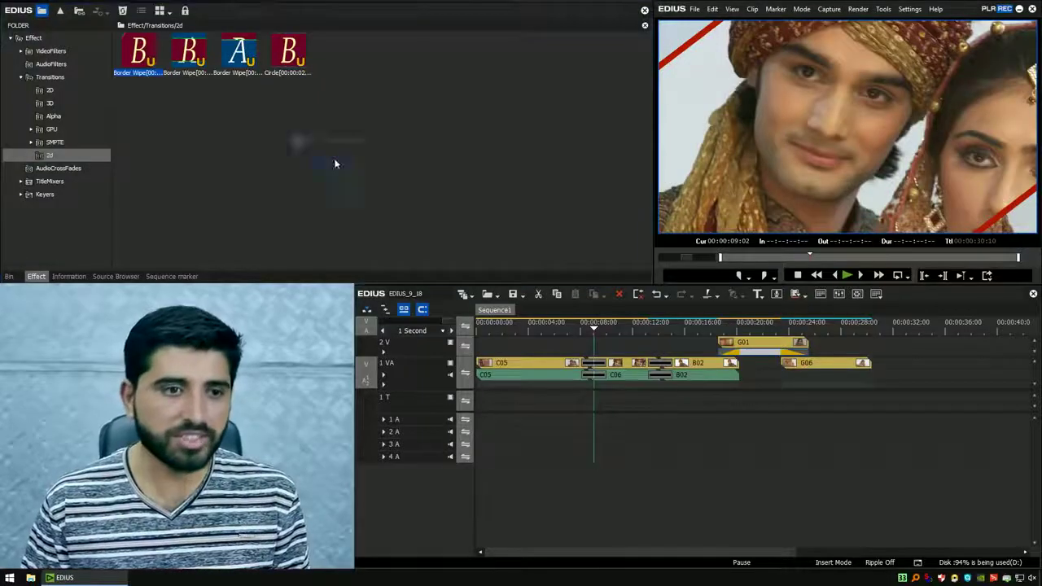
Delete the custom 2d folder with its Border Wipe and Circle user presets from the transitions
key("Delete")
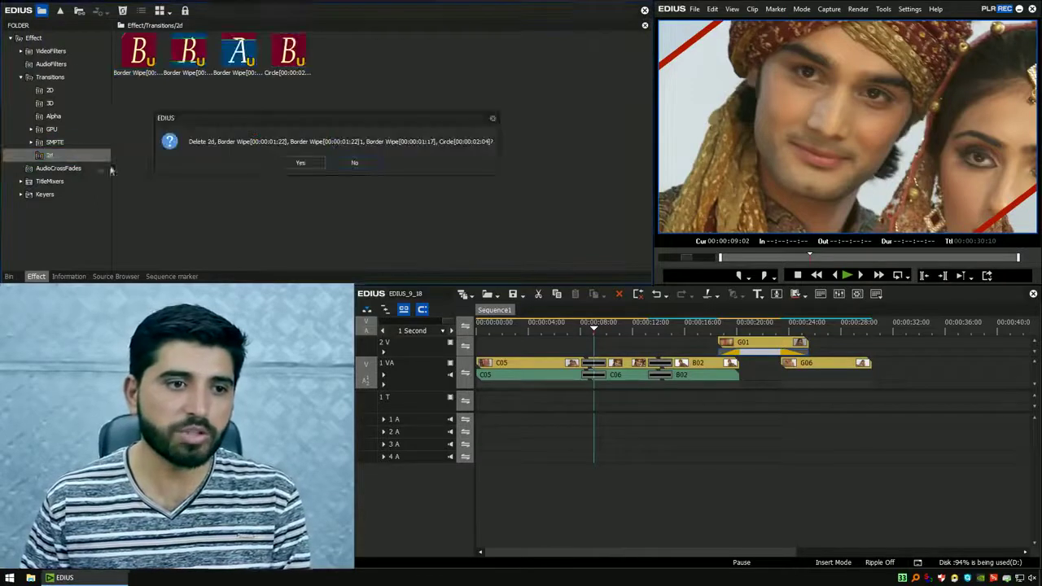
left_click(300, 163)
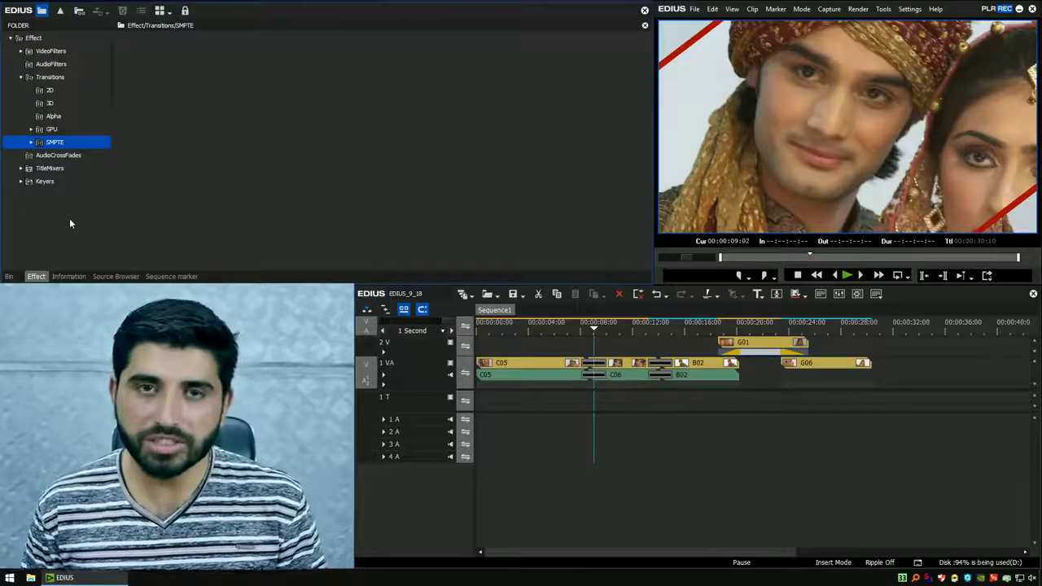
Import the 2D.tpd effect preset file from the Desktop into the Transitions folder
left_click(47, 81)
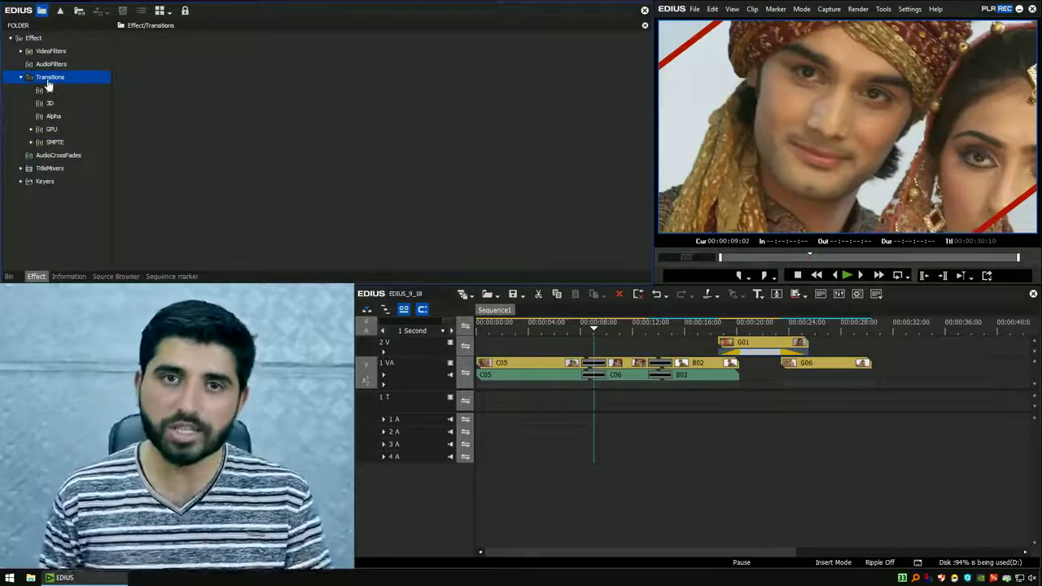
left_click(31, 38)
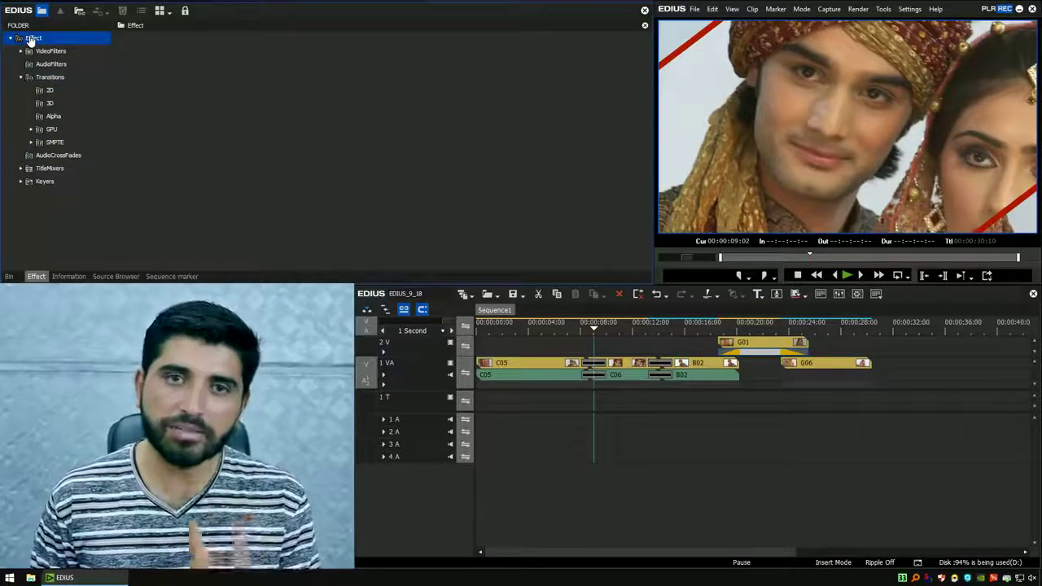
left_click(51, 79)
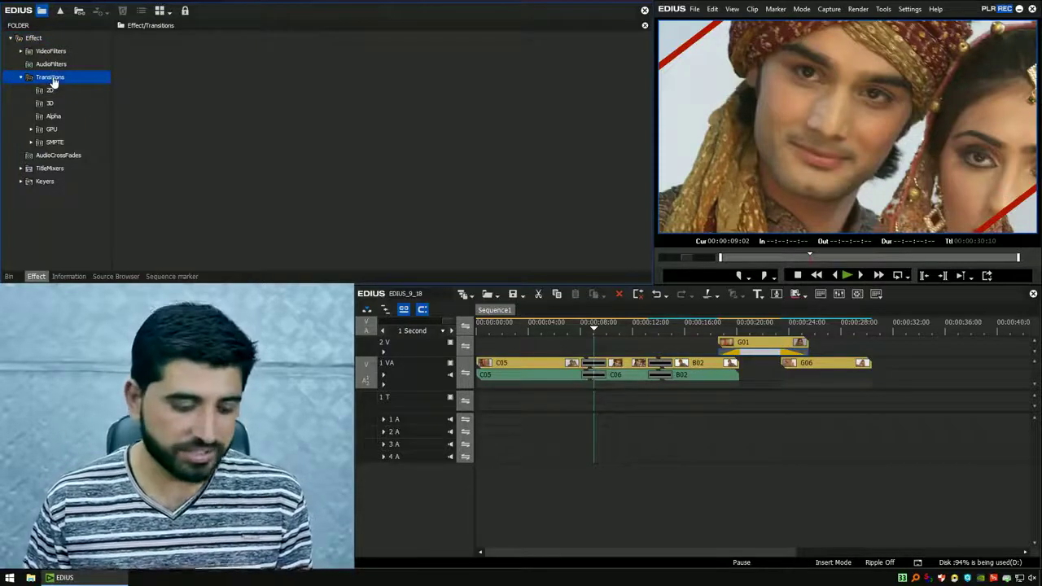
right_click(60, 201)
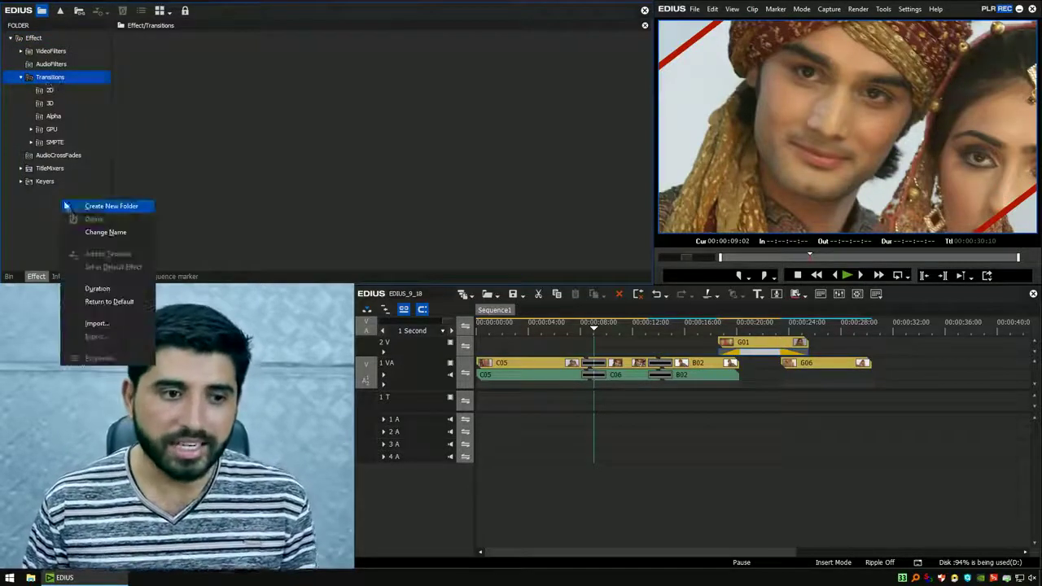
left_click(112, 322)
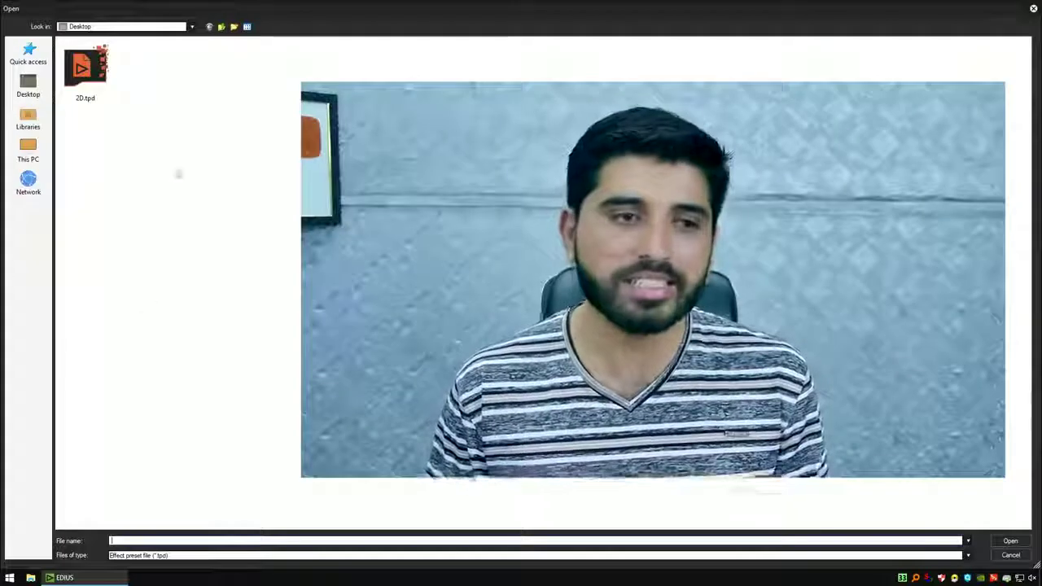
left_click(97, 91)
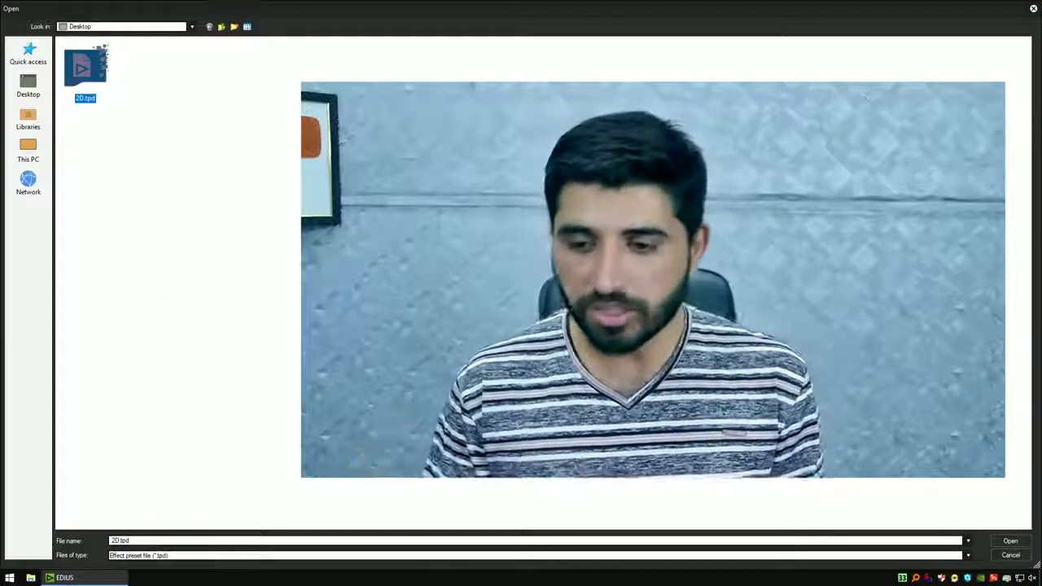
left_click(1015, 544)
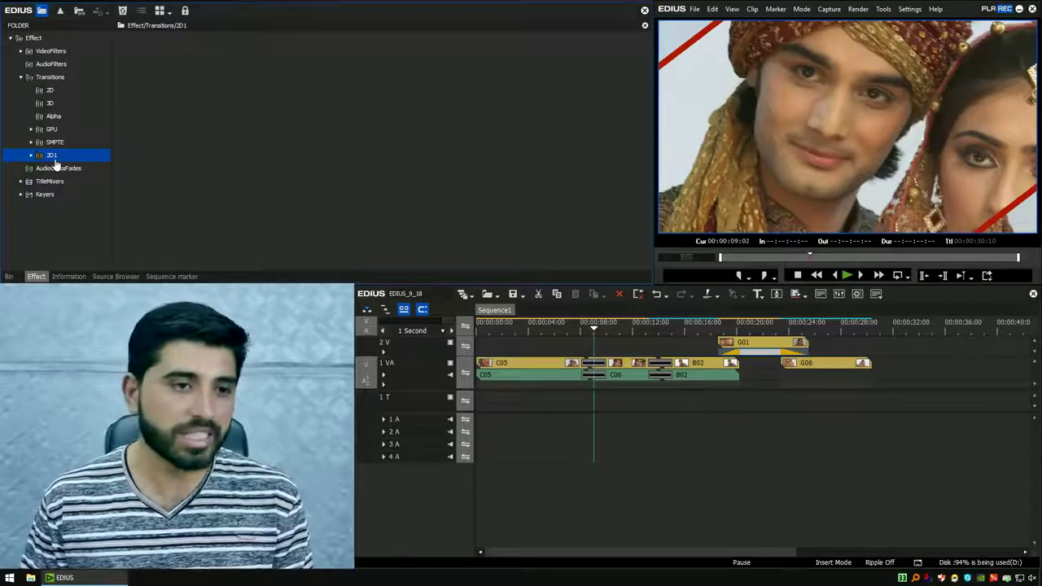
Compare the built-in 2D transitions with the imported folder and check the presets in its 2d subfolder
left_click(50, 90)
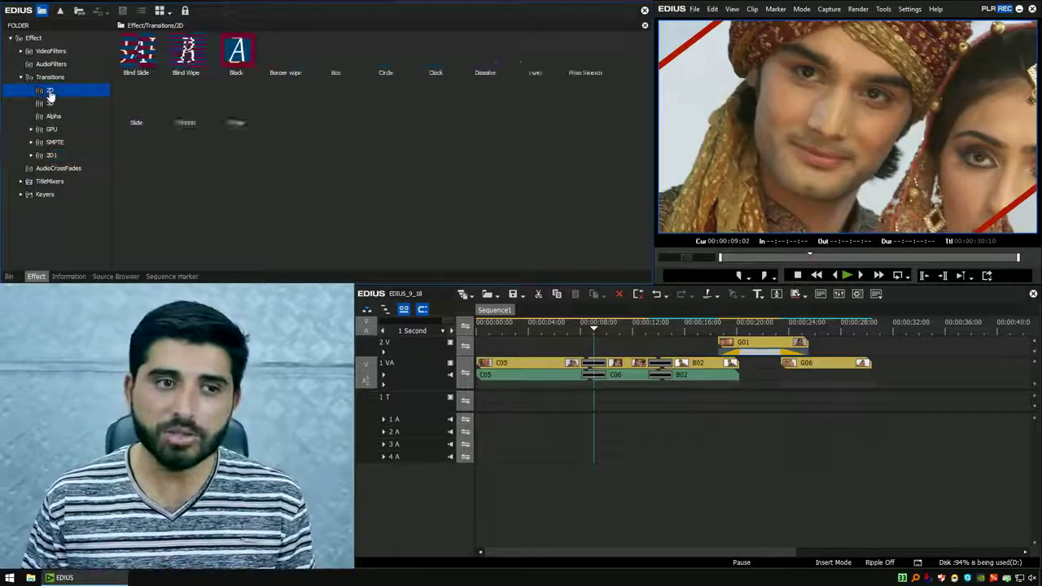
left_click(51, 156)
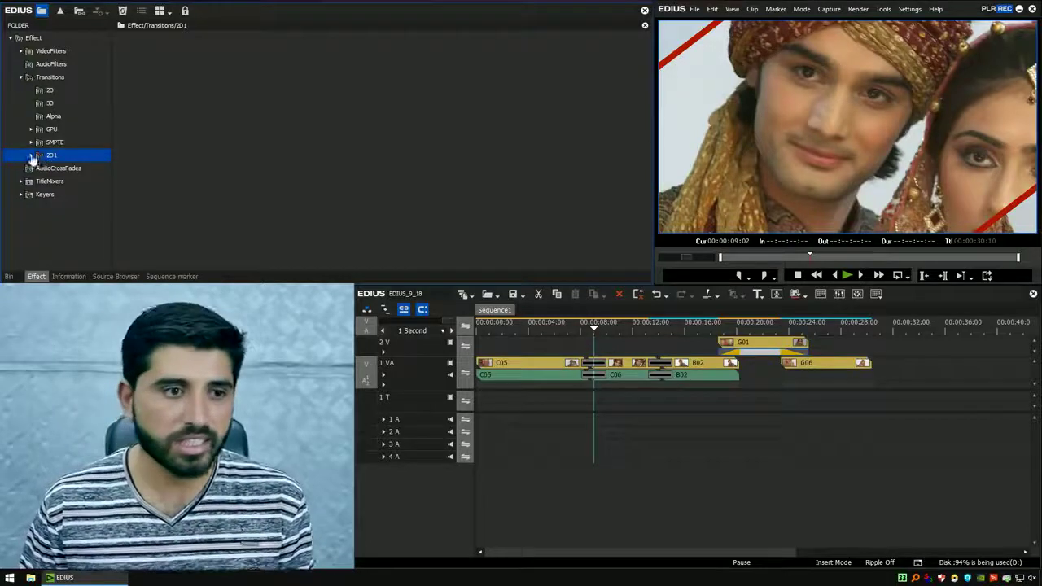
left_click(58, 169)
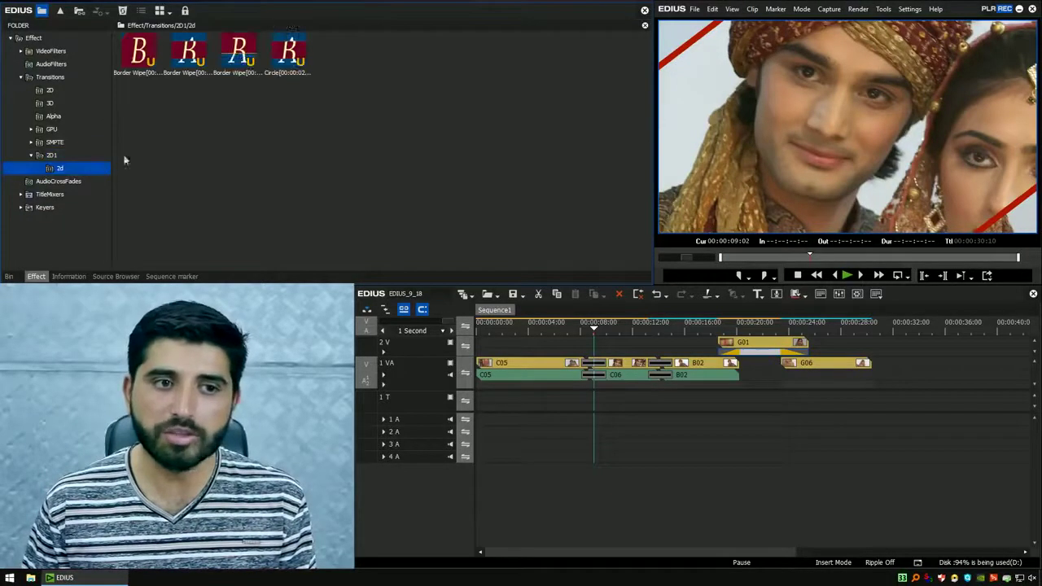